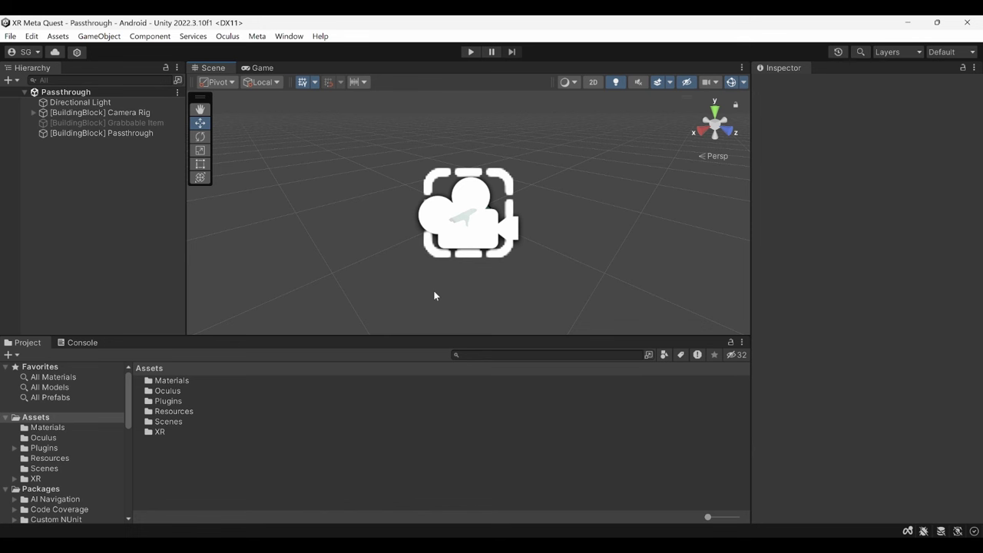
- Add the package com.meta.xr.sdk.interaction.ovr.samples to the project by name through the Package Manager
left_click(289, 36)
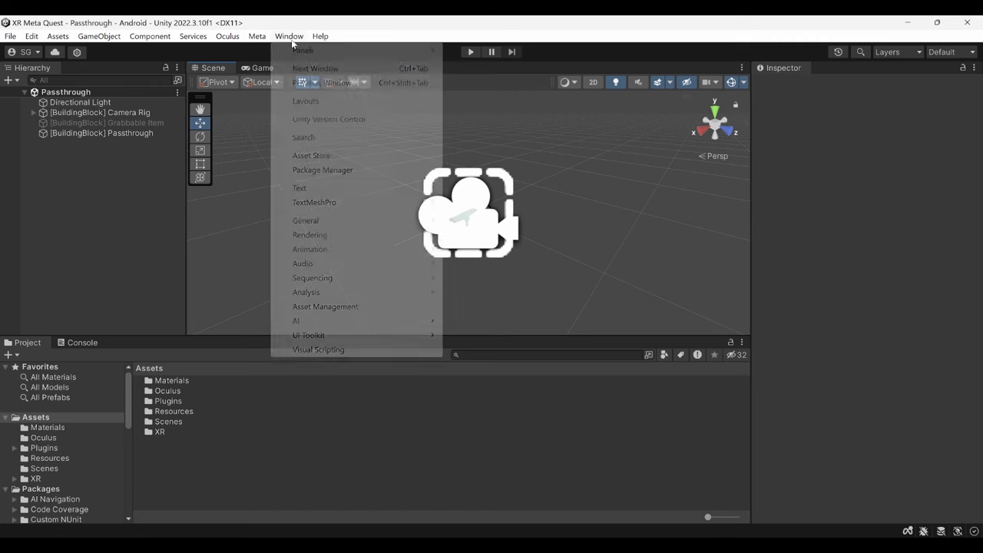
left_click(330, 166)
left_click(347, 269)
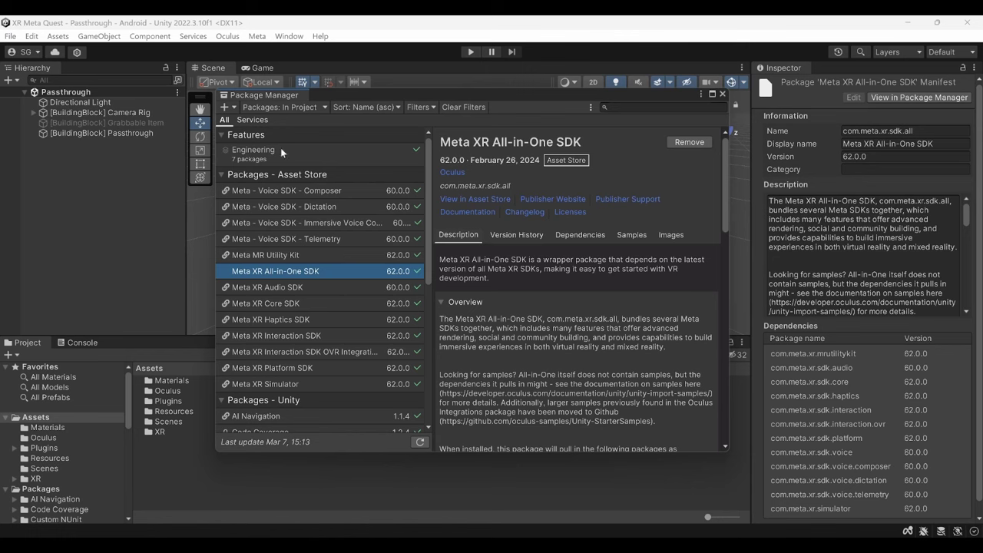
left_click(229, 108)
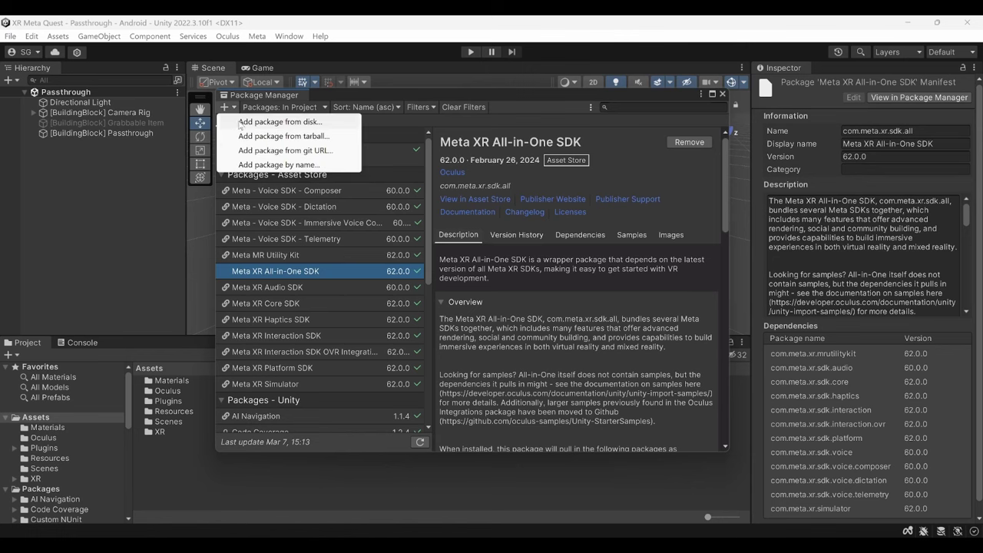
left_click(269, 164)
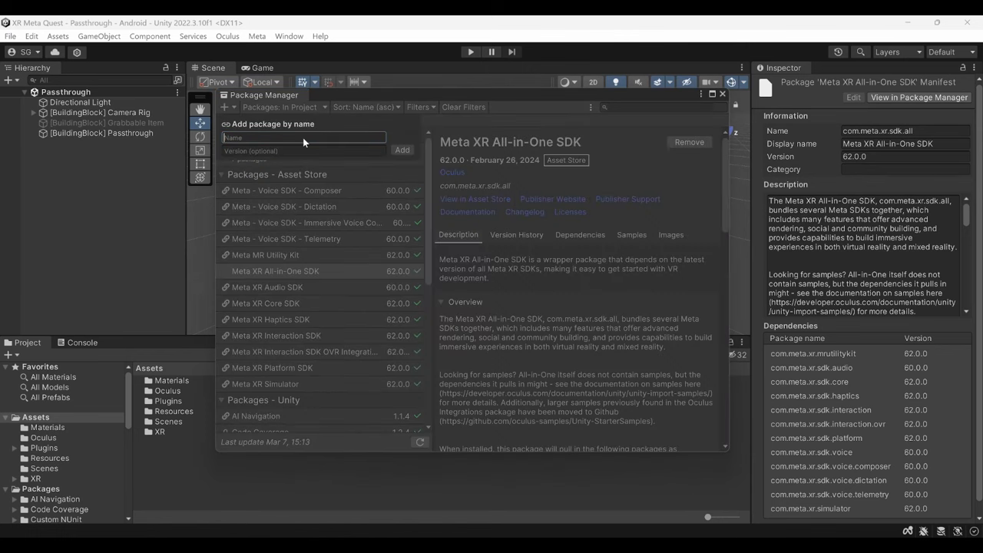
type("com.")
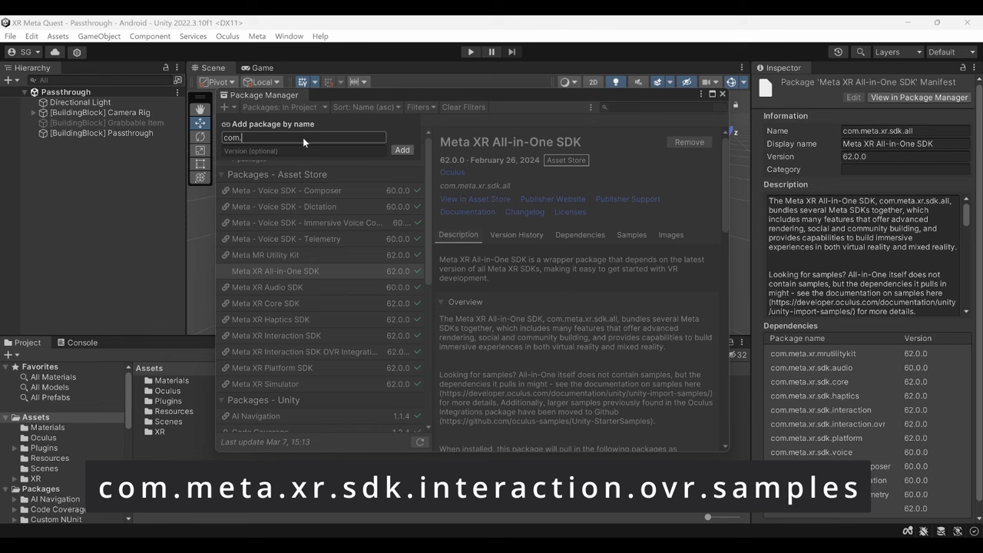
type("meta.xr.sdk.interaction.ovr.samples")
left_click(399, 150)
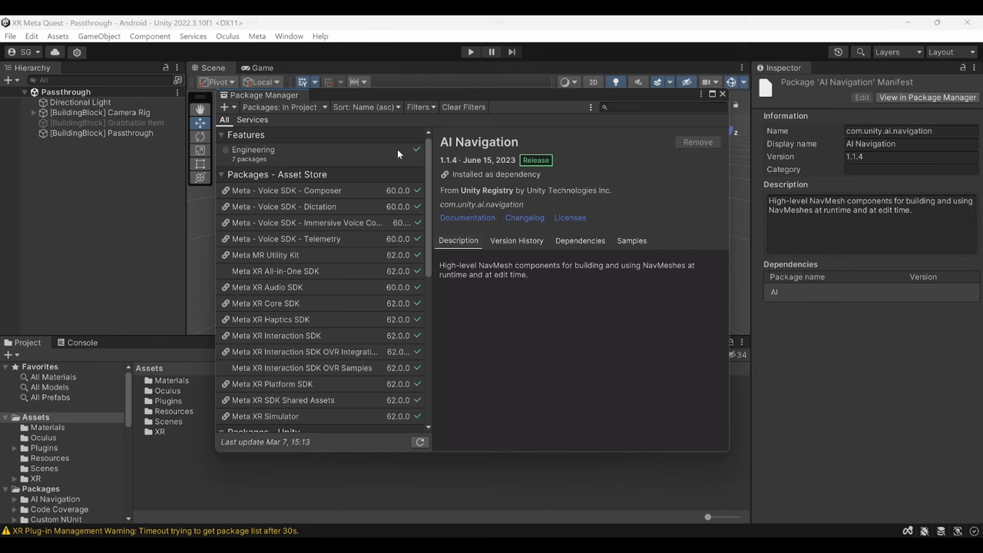
- Import the Example Scenes, Feature Scenes and Tools samples of the Meta XR Interaction SDK OVR Samples package, then close the Package Manager
left_click(301, 372)
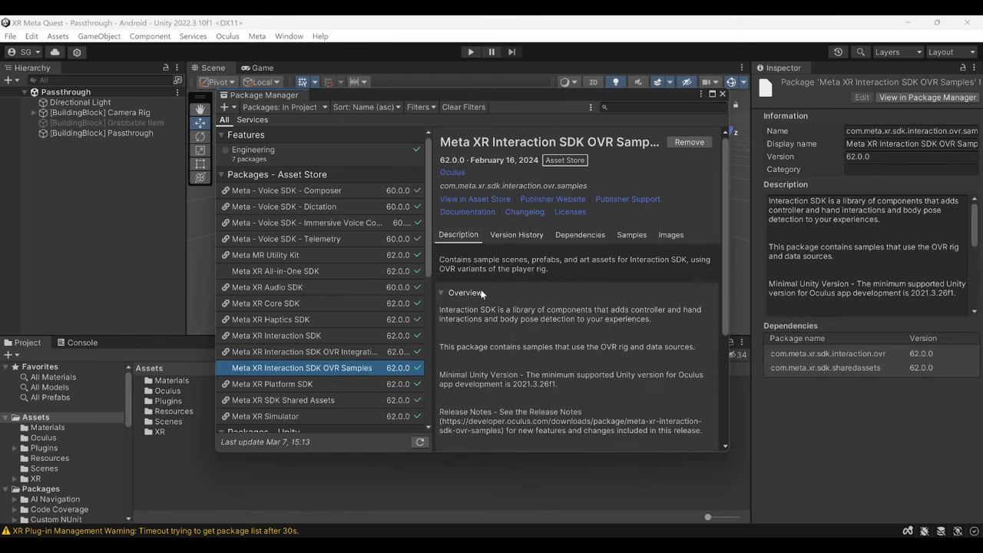
left_click(644, 236)
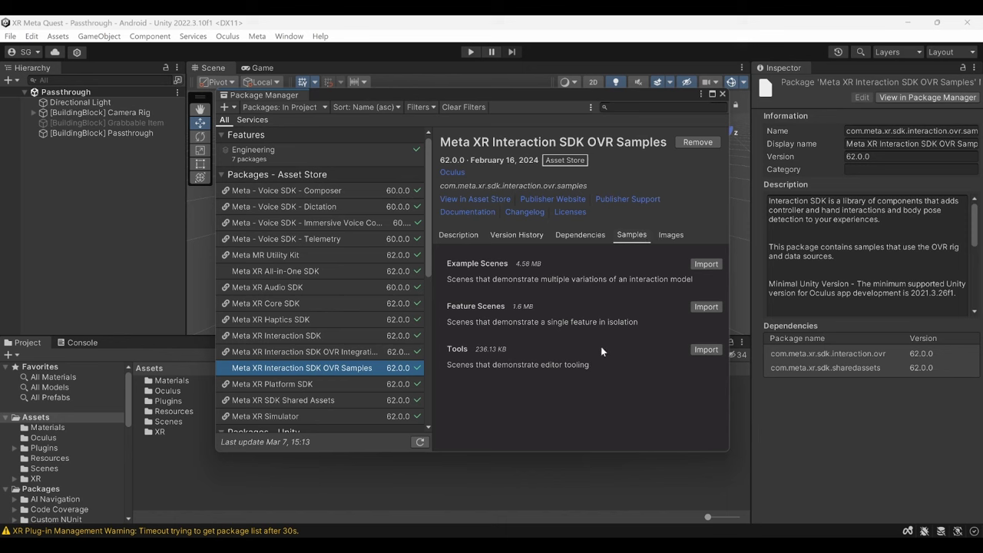
left_click(703, 264)
left_click(707, 307)
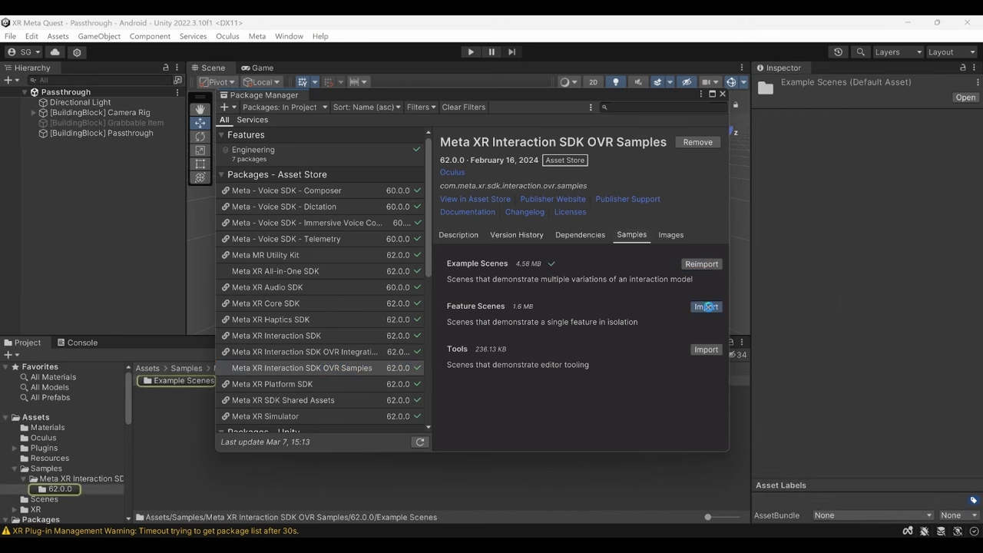
left_click(711, 352)
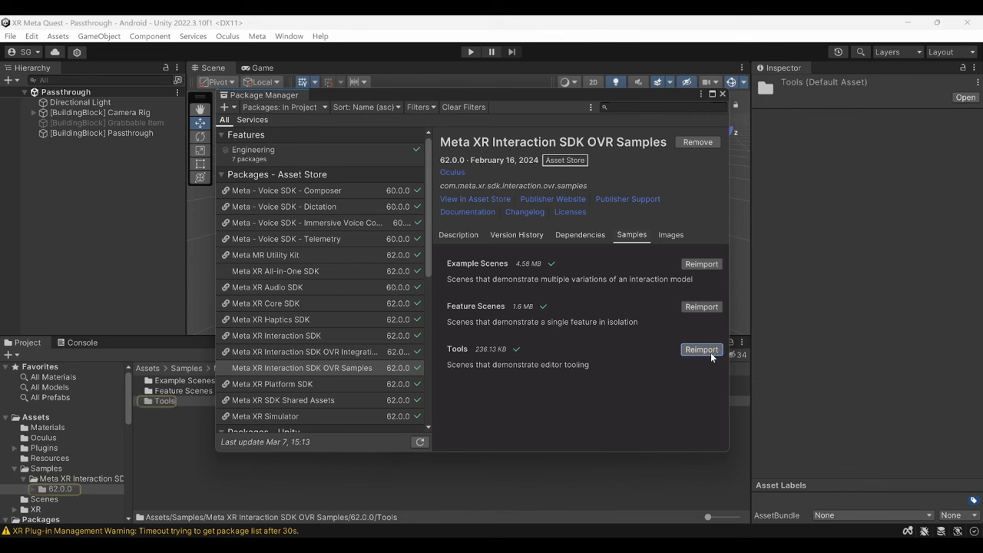
left_click(722, 94)
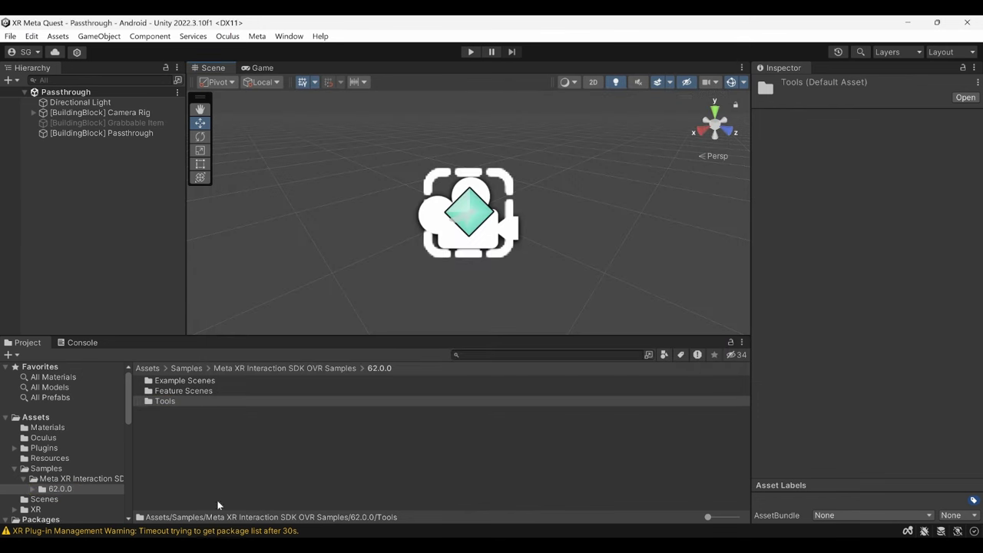
- Open the Example Scenes folder inside the 62.0.0 folder of the Meta XR Interaction SDK OVR Samples and look through its scenes
left_click(61, 418)
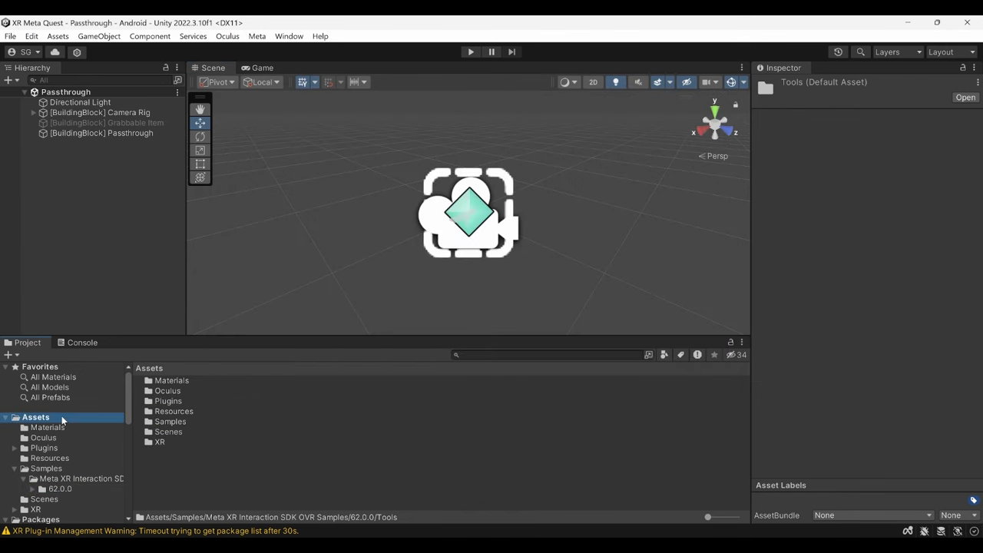
double_click(177, 422)
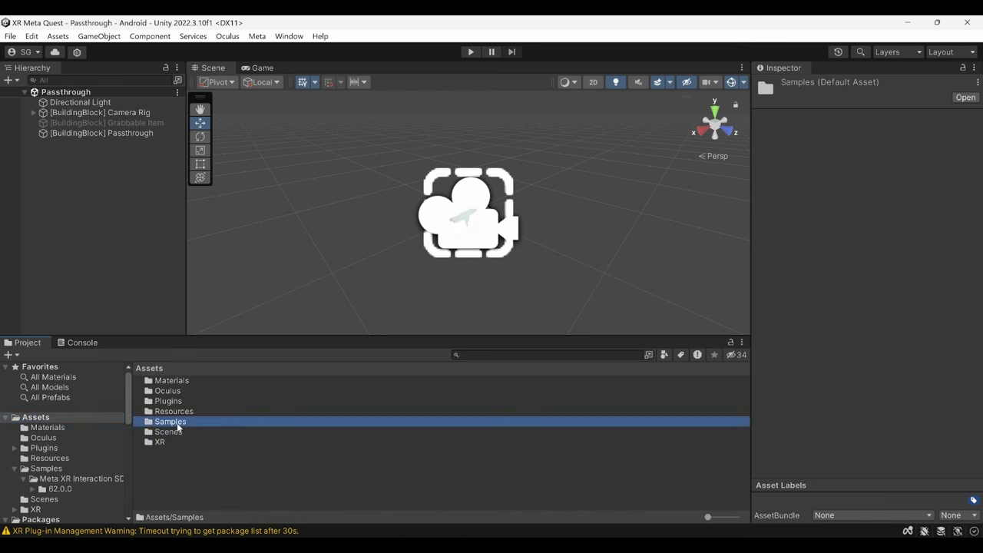
double_click(175, 380)
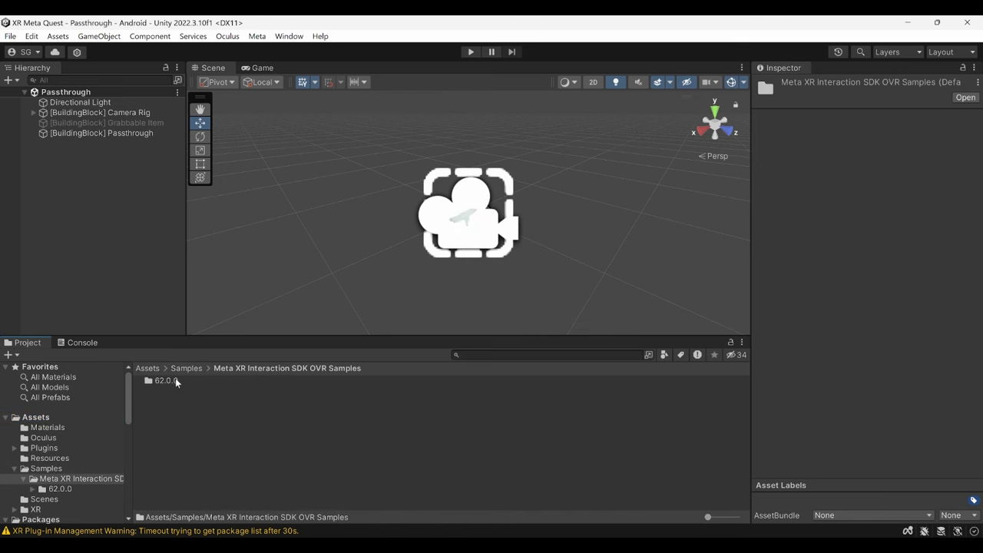
double_click(170, 383)
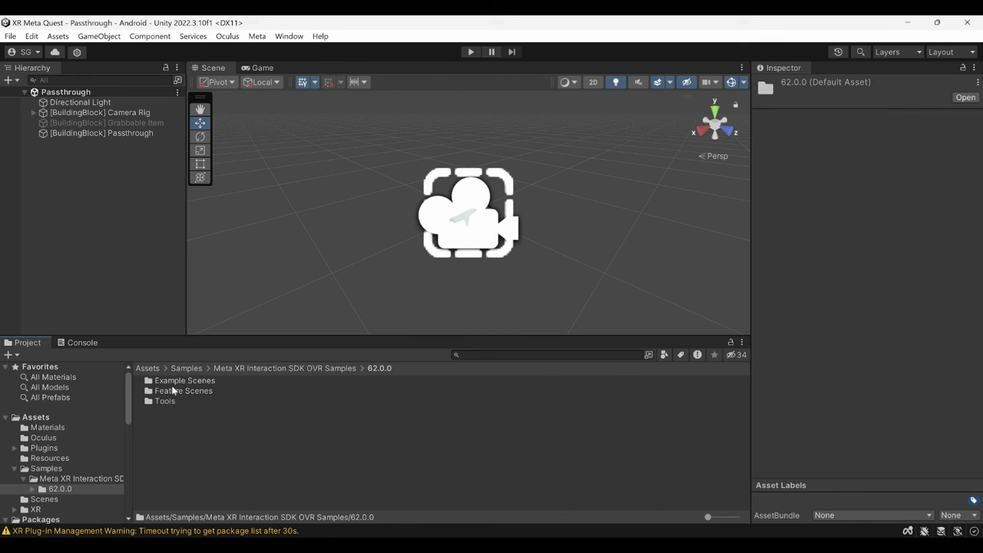
double_click(176, 382)
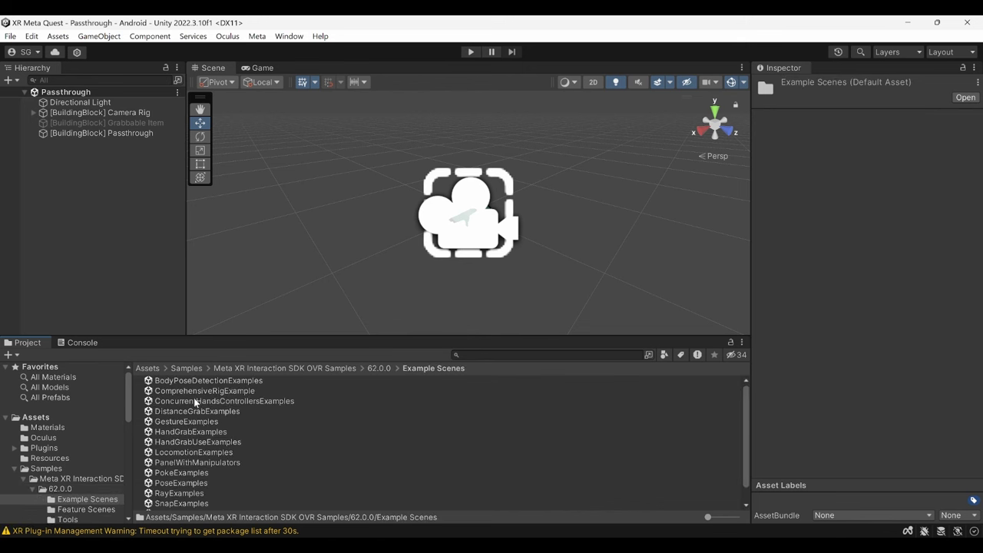
scroll(193, 398, "down", 1)
scroll(207, 428, "up", 1)
- Open the ConcurrentHandsControllersExamples scene and import the TMP Essentials
left_click(217, 402)
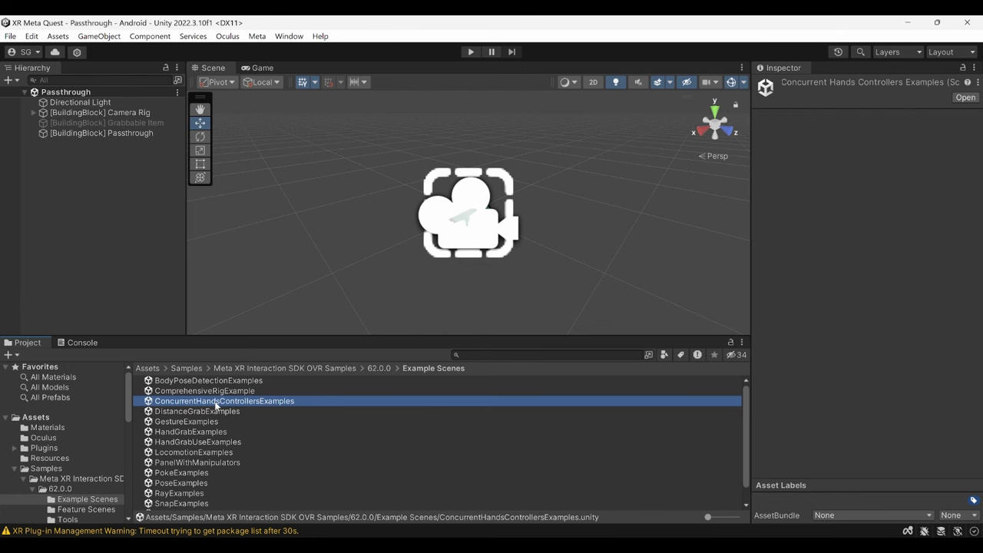
double_click(220, 402)
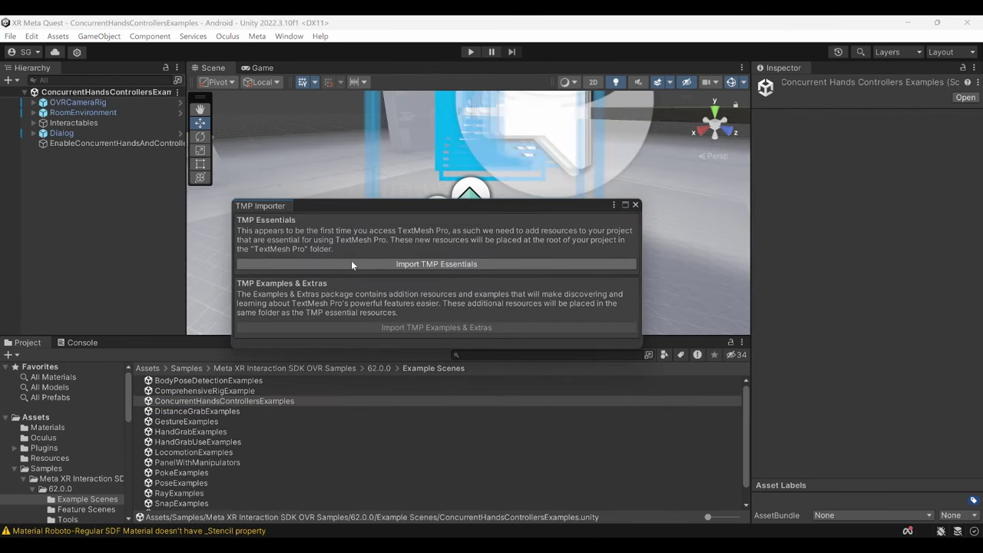
left_click(352, 263)
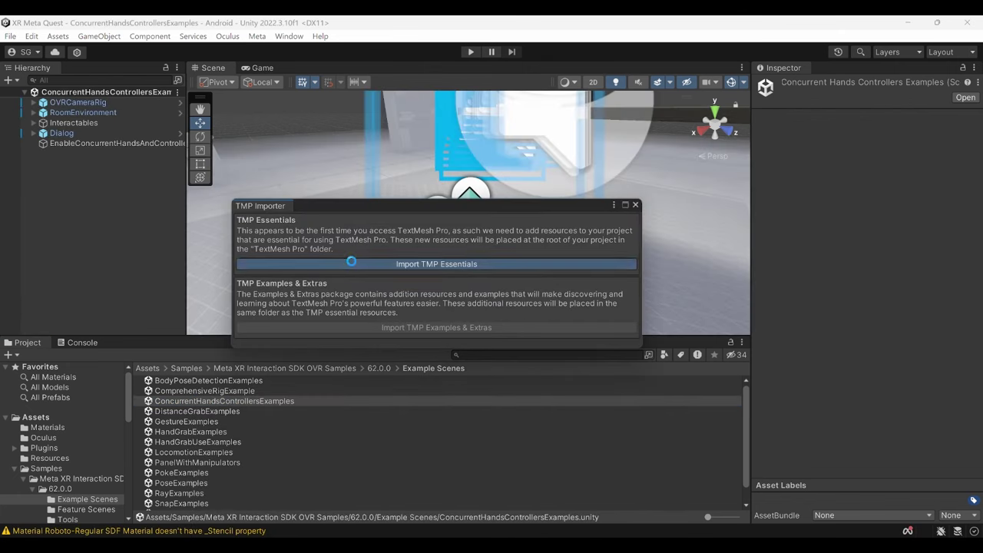
left_click(635, 205)
- Run the ConcurrentHandsControllersExamples scene in Play mode to try the hand and controller interactions, then stop it
left_click(472, 53)
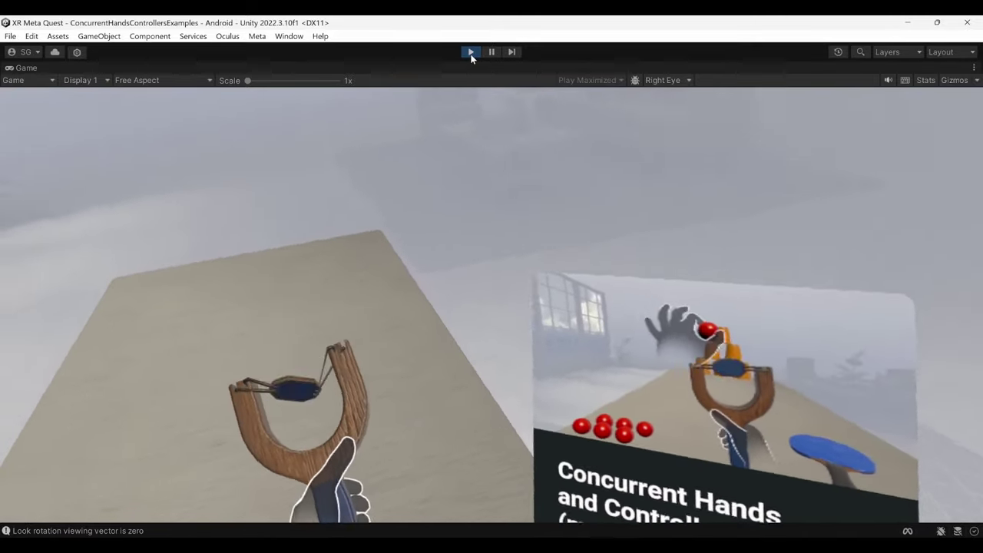
left_click(471, 51)
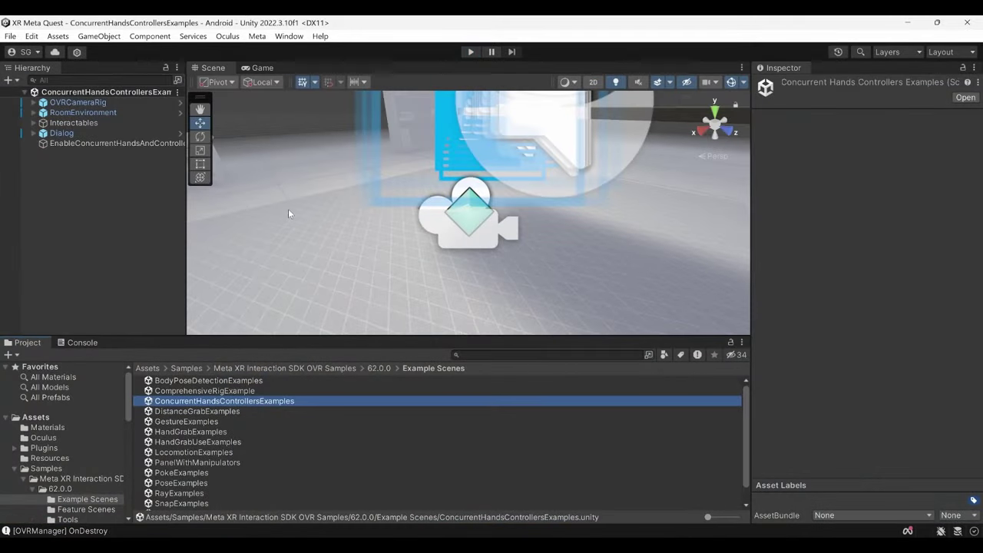
- Create a new scene from the Basic (Built-in) template
left_click(12, 37)
left_click(34, 51)
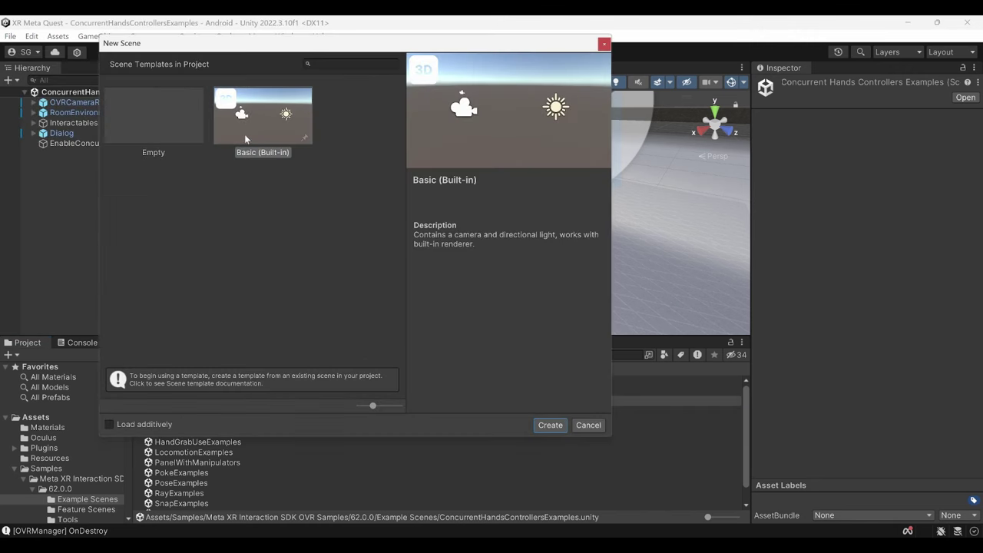
left_click(550, 425)
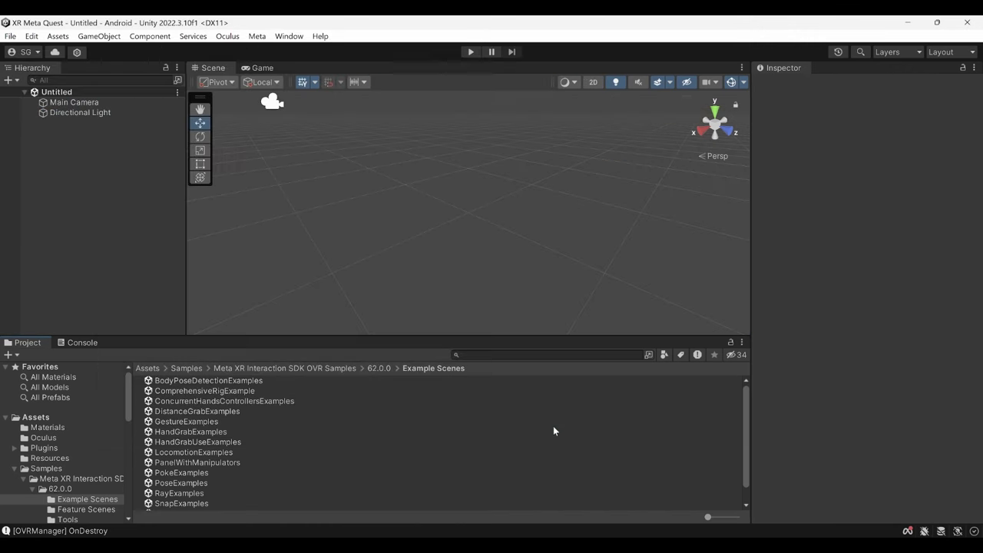
- Save the new scene as HandsControllersInteraction in the Scenes folder
key("ctrl+s")
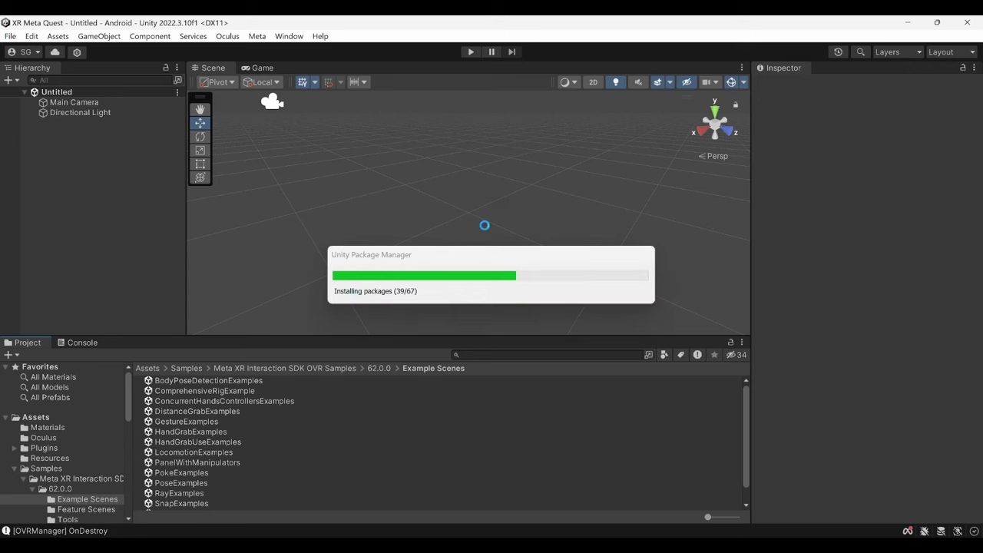
double_click(318, 136)
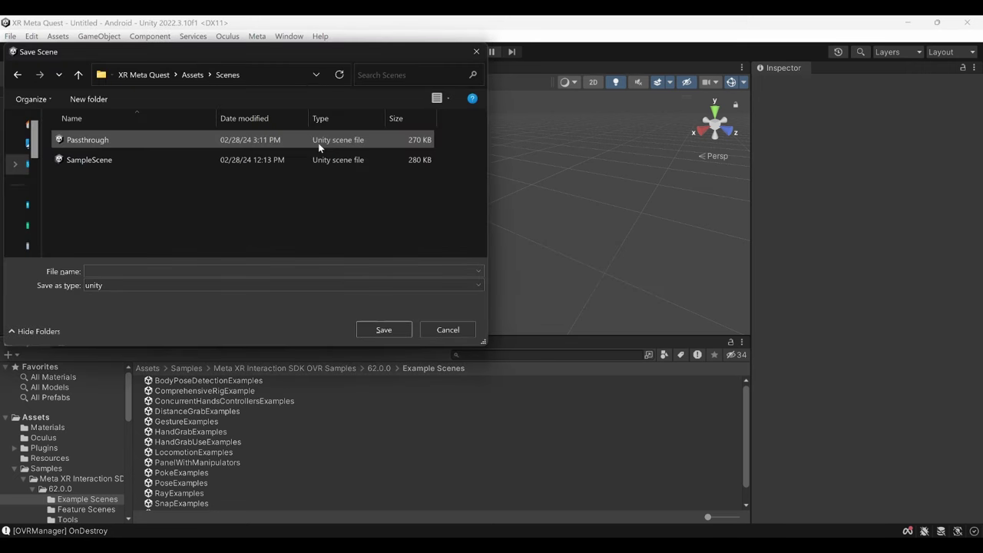
left_click(196, 269)
type("H")
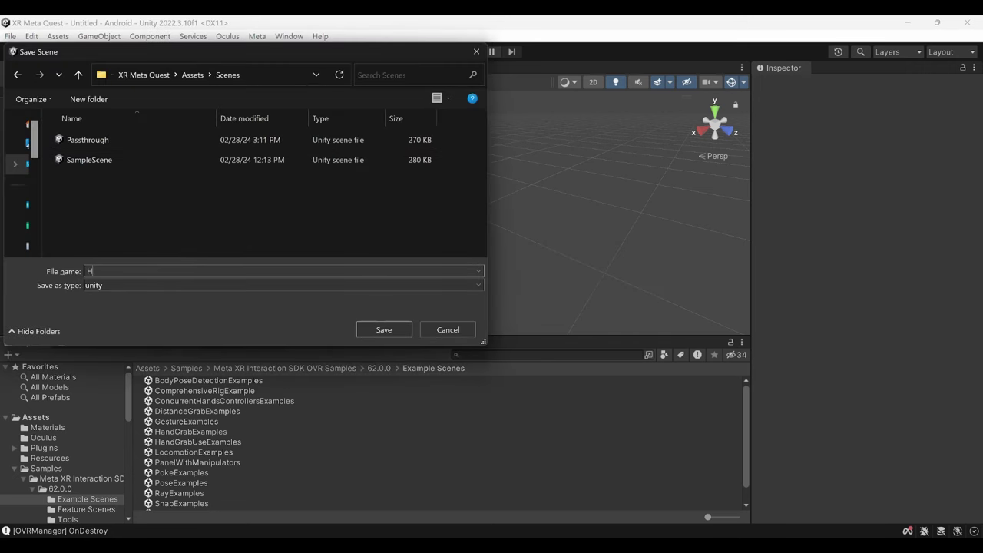
type("andsControllersInt")
type("ction")
left_click(378, 331)
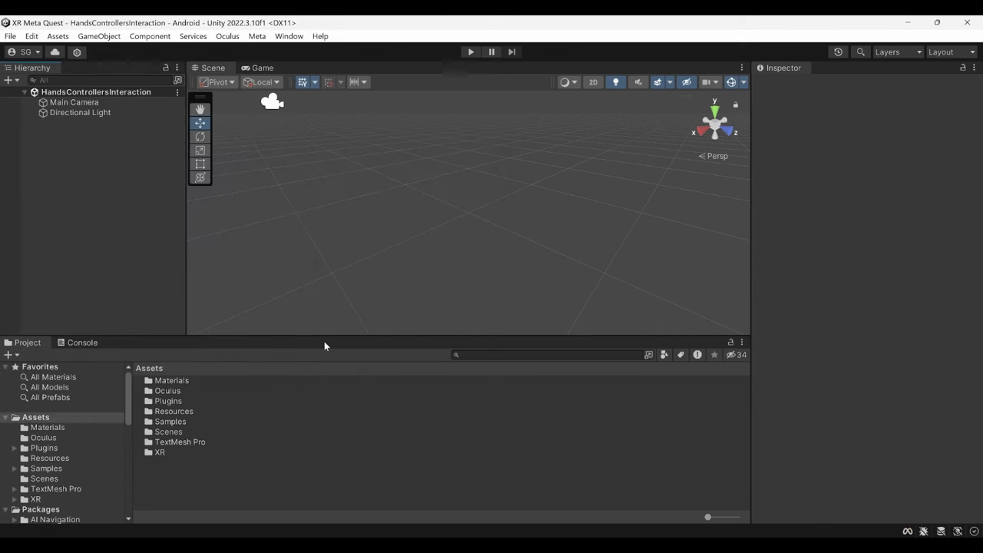
- Delete the Main Camera from the scene and add the Camera Rig building block in its place
left_click(129, 105)
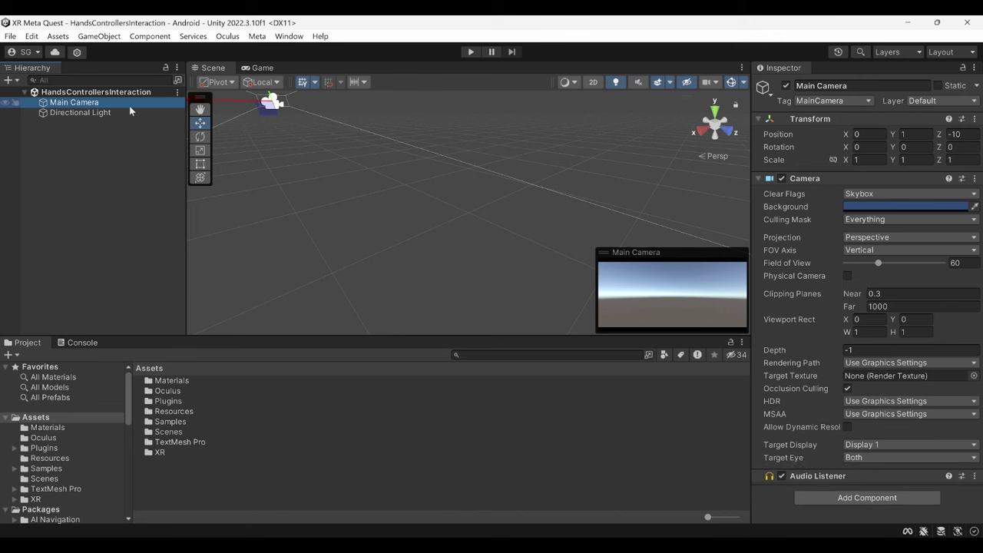
key("Delete")
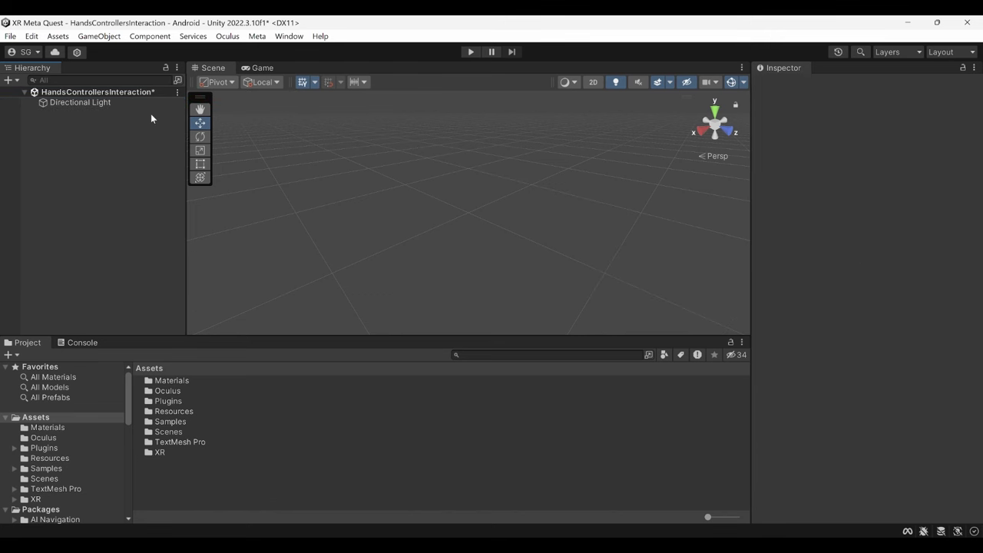
left_click(227, 36)
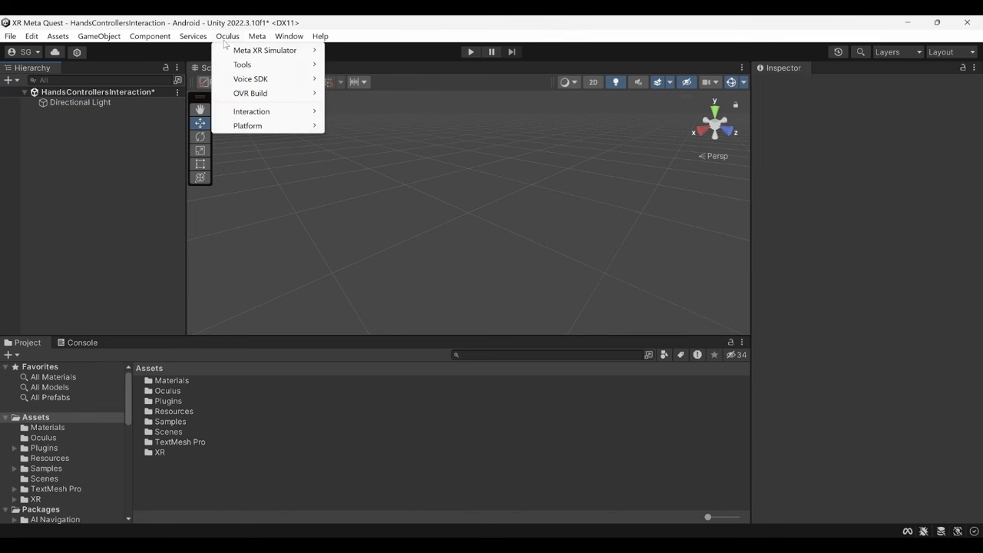
mouse_move(249, 66)
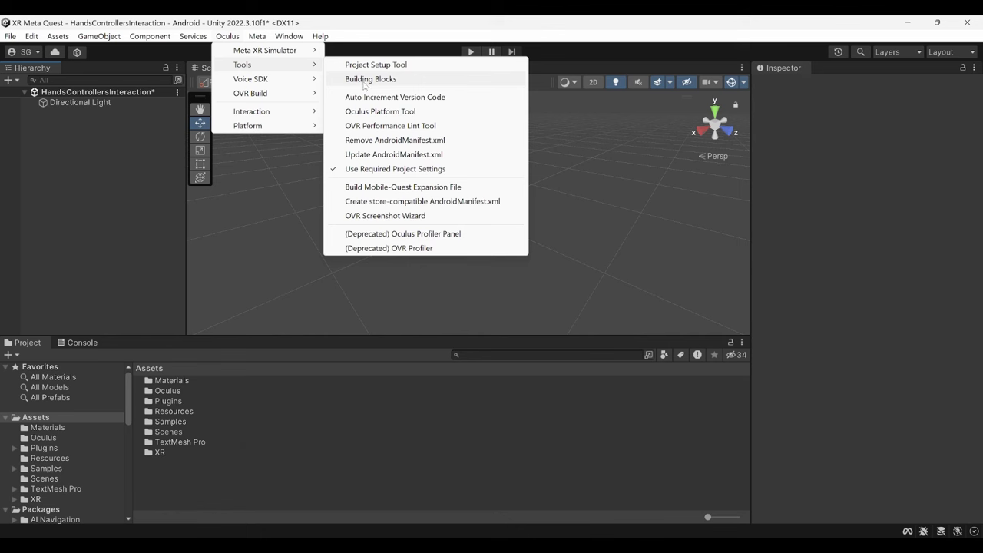
left_click(366, 82)
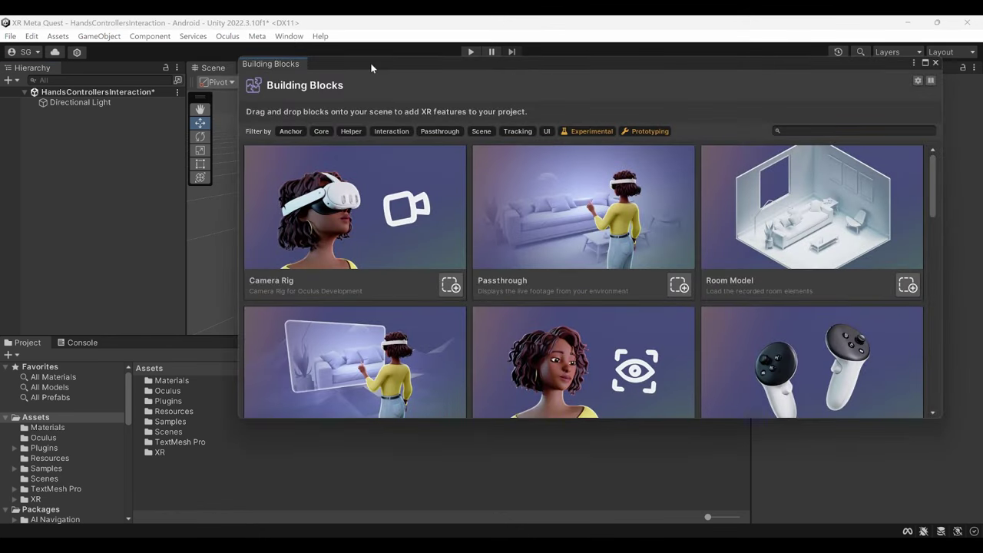
left_click(451, 286)
- Add the Hand Tracking and Virtual Hands building blocks to the scene
scroll(444, 322, "down", 3)
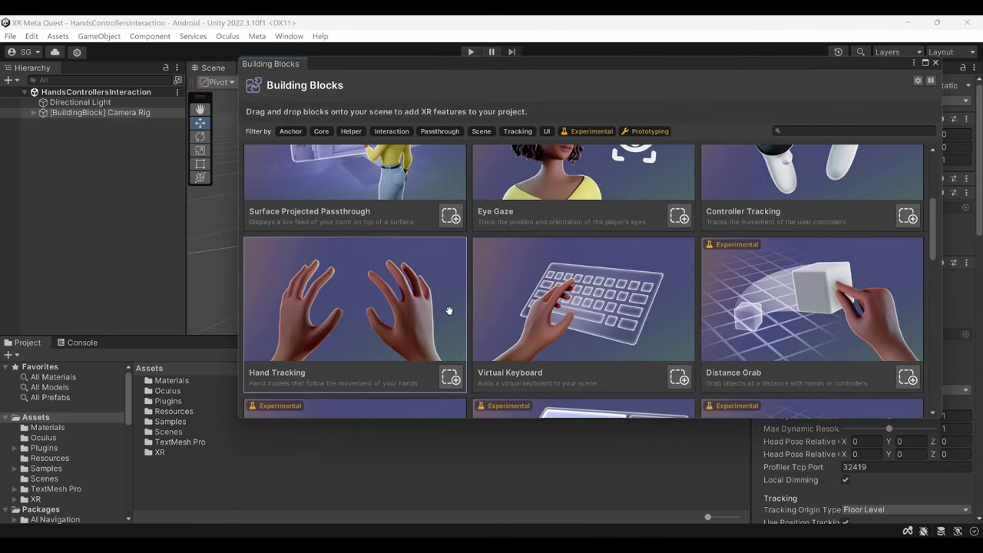
left_click(451, 378)
scroll(471, 305, "down", 3)
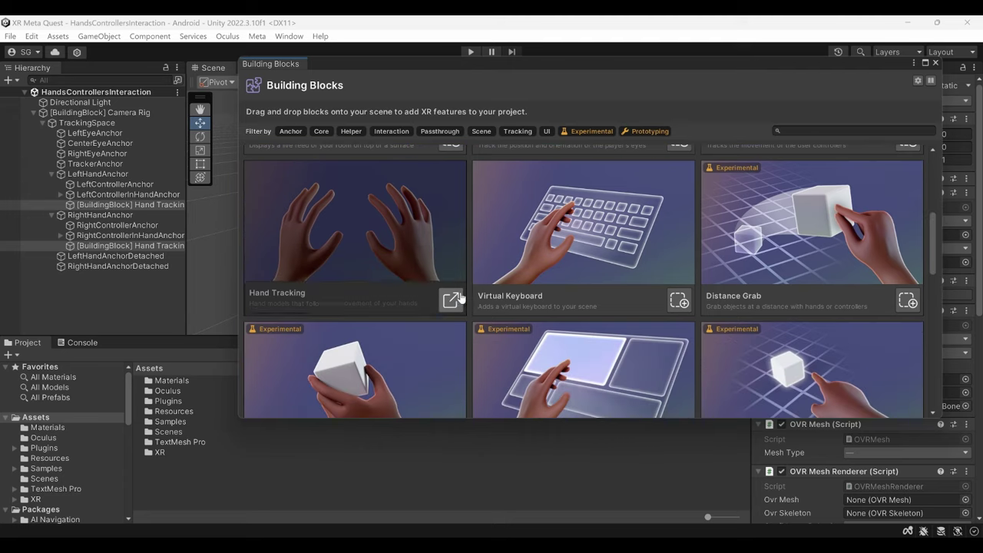
scroll(472, 304, "down", 10)
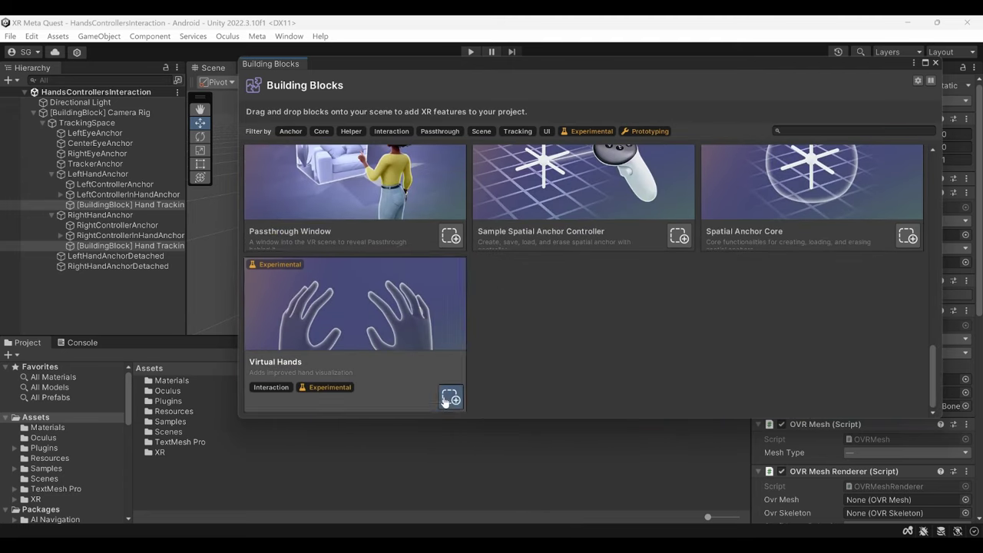
left_click(450, 396)
- Add the Grab Interaction building block to the scene
scroll(630, 334, "up", 5)
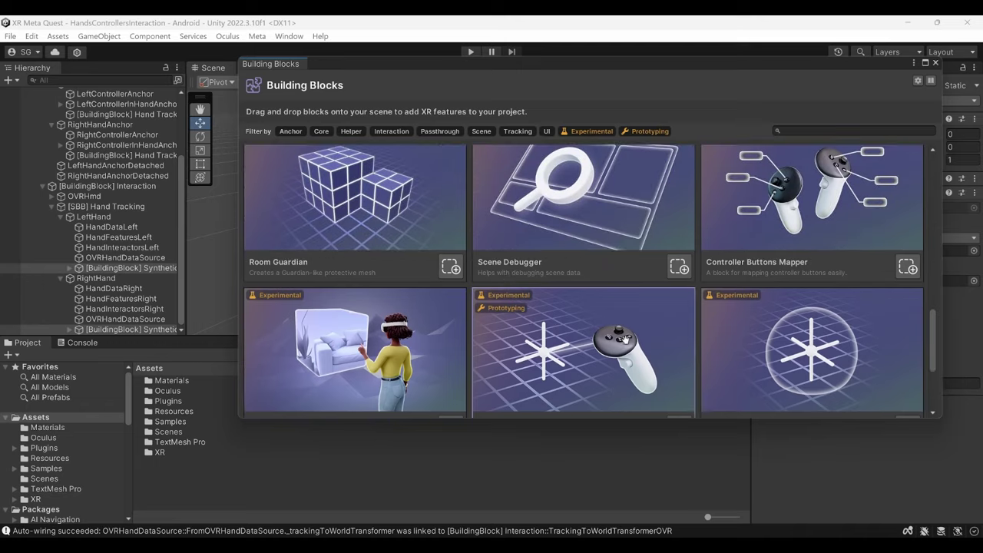
scroll(626, 339, "up", 5)
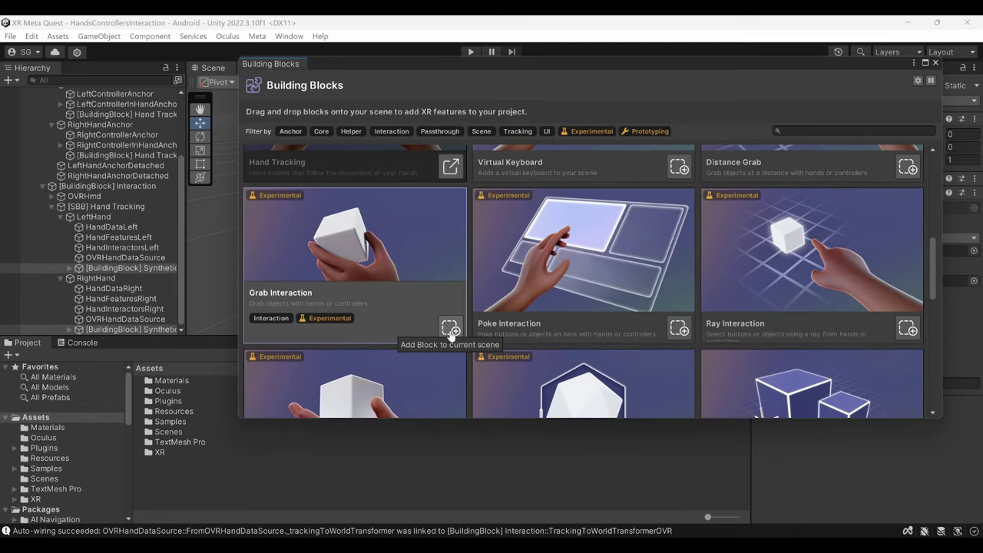
left_click(451, 329)
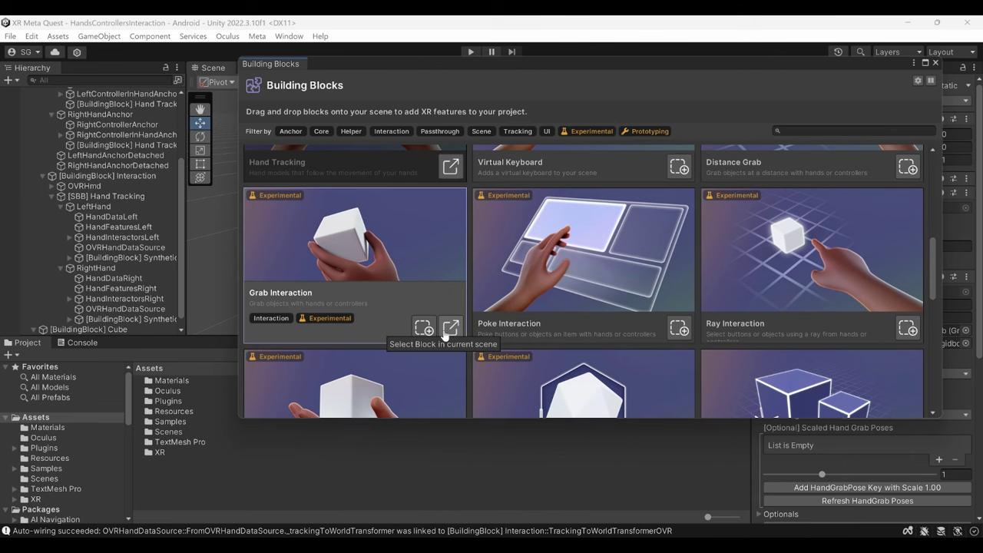
- Dock the Building Blocks window beside the Scene and Game views and widen the Hierarchy and Inspector
left_click_drag(271, 64, 308, 67)
left_click(213, 68)
left_click_drag(134, 165, 217, 164)
left_click_drag(751, 156, 662, 162)
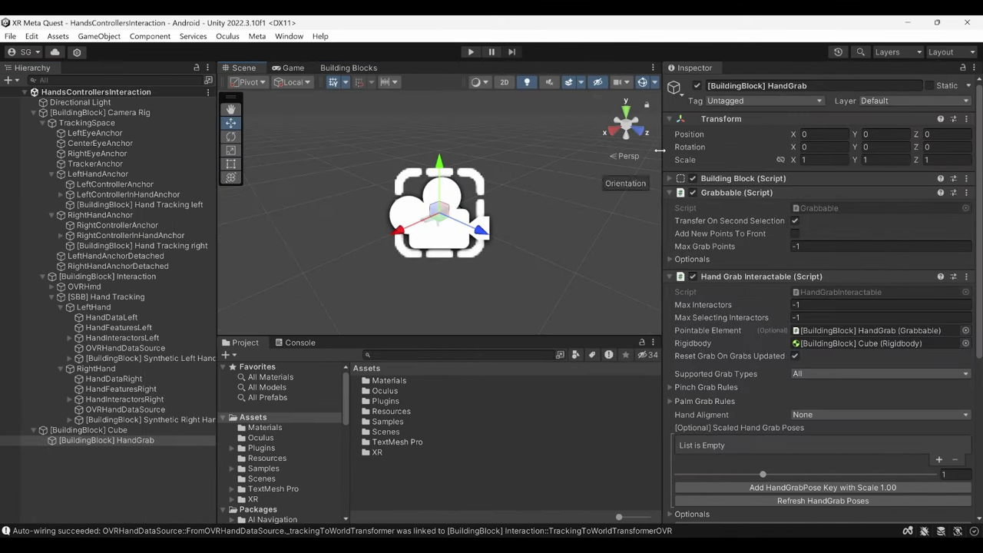
- Set Controller Driven Hand Poses Type to Conforming To Controller in the Camera Rig's OVR Manager
left_click(43, 276)
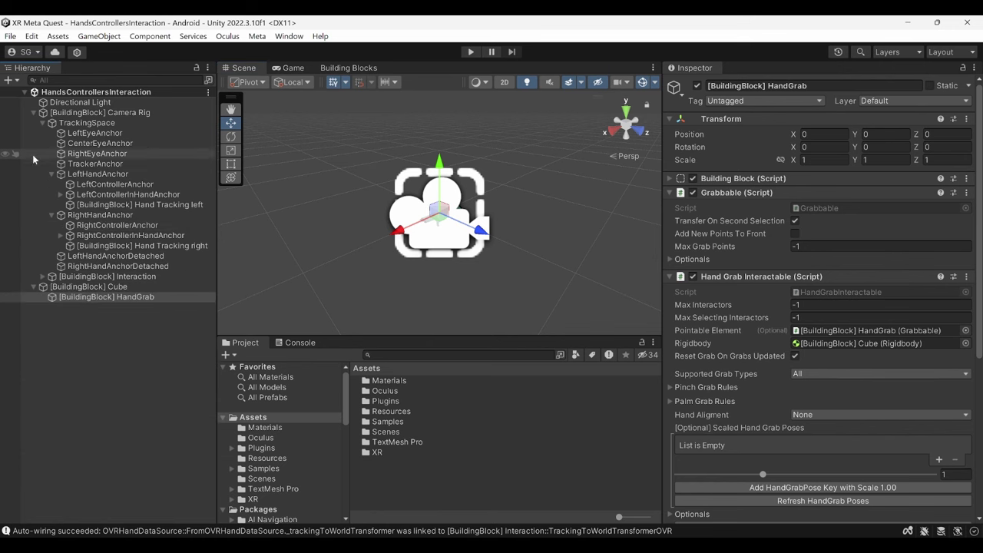
left_click(33, 112)
left_click(316, 186)
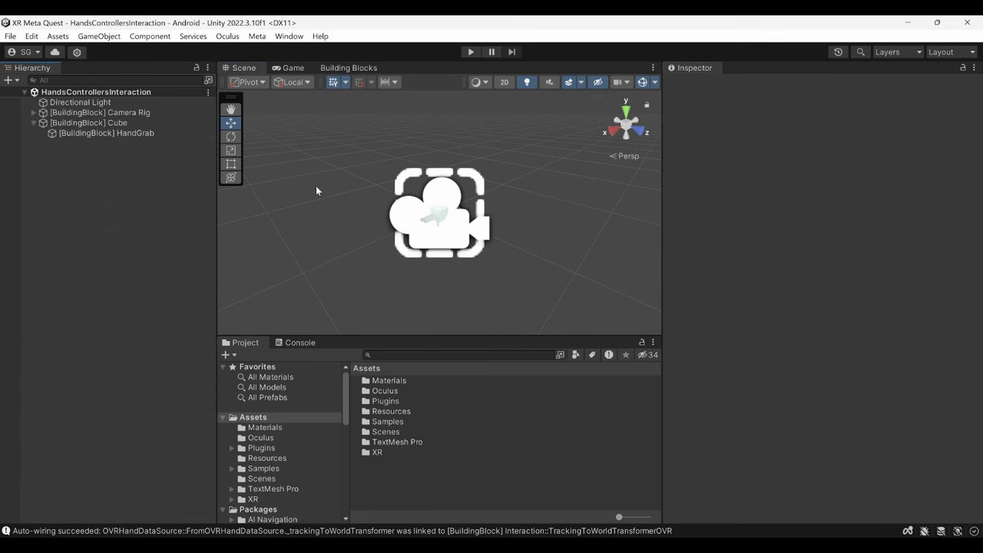
left_click(156, 115)
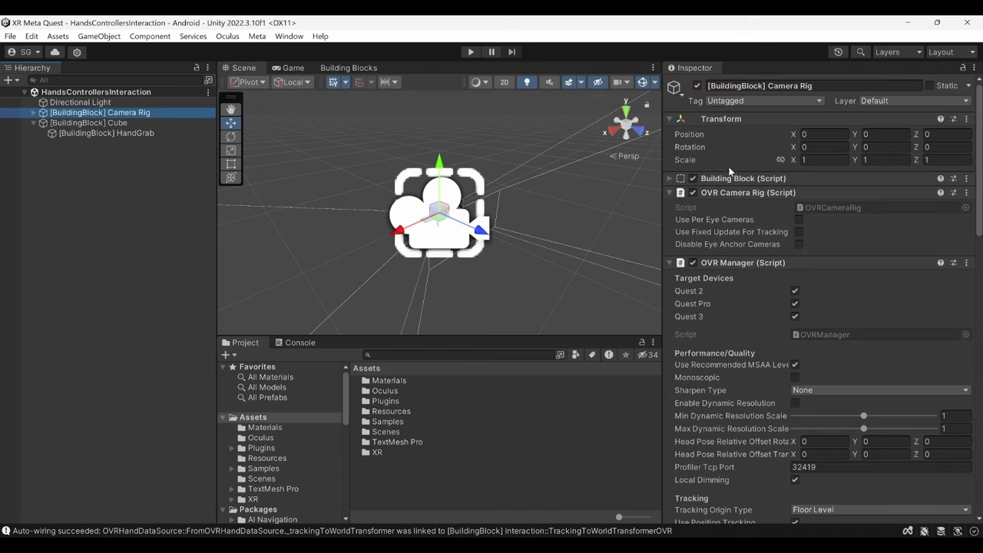
scroll(730, 174, "down", 4)
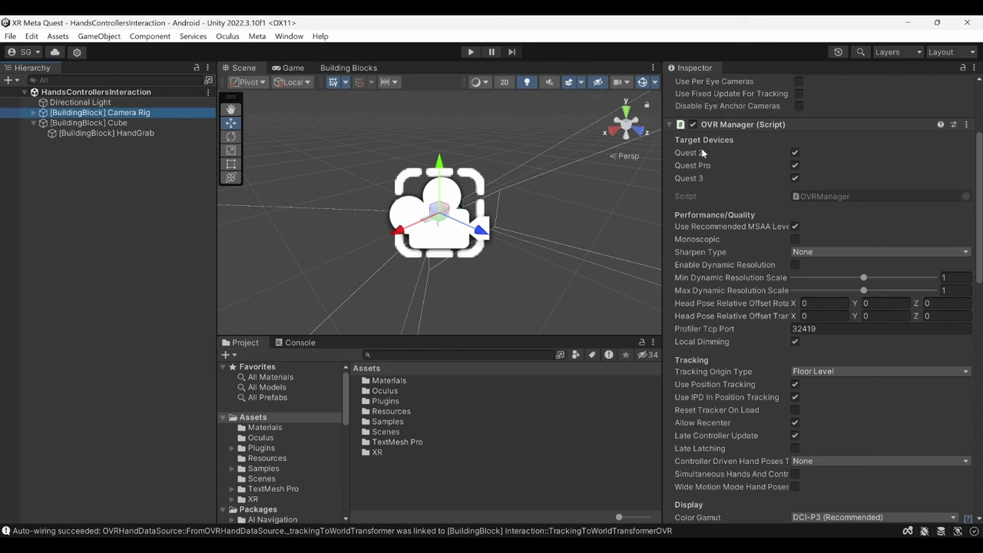
scroll(754, 152, "down", 7)
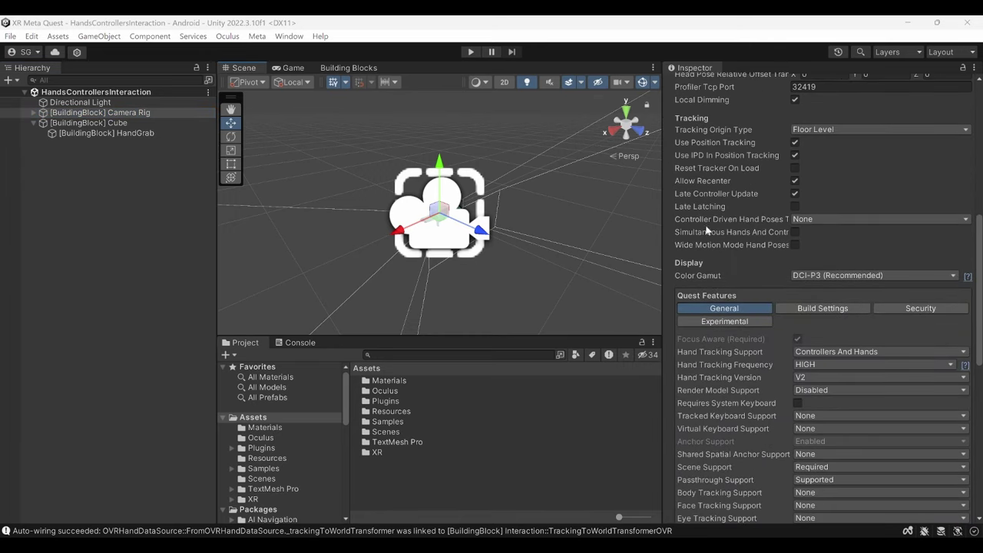
left_click(793, 222)
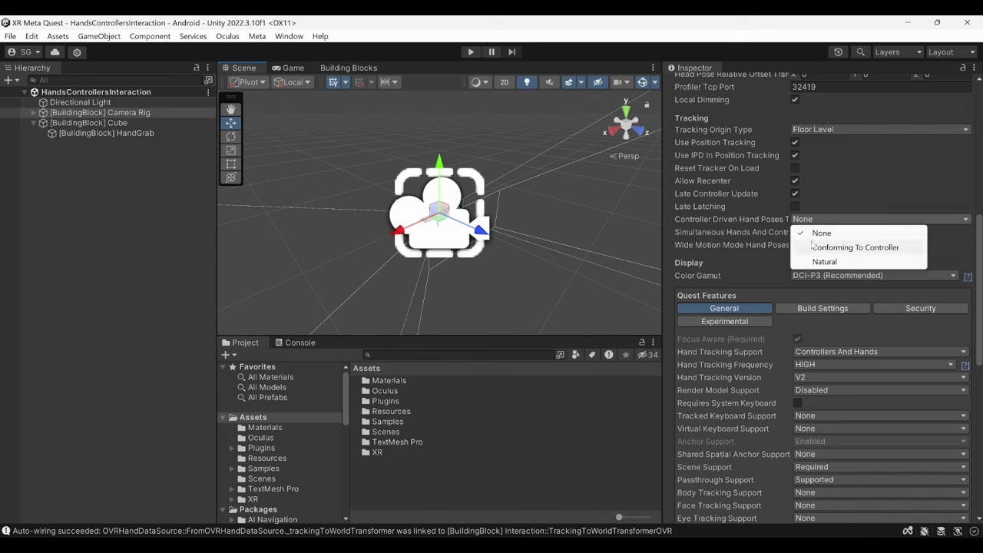
left_click(813, 246)
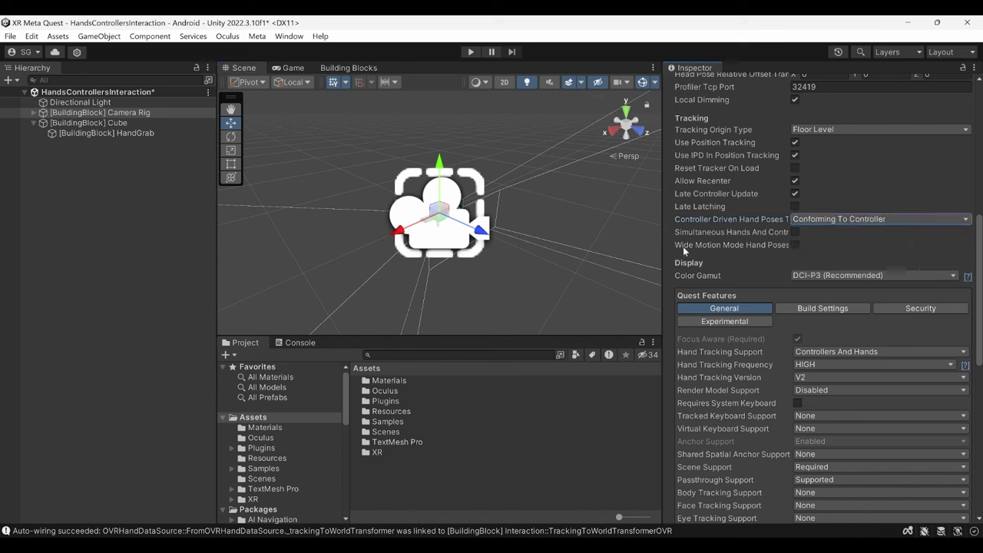
- Enable simultaneous hands and controllers and Wide Motion Mode Hand Poses in the Camera Rig's OVR Manager tracking settings
mouse_move(684, 239)
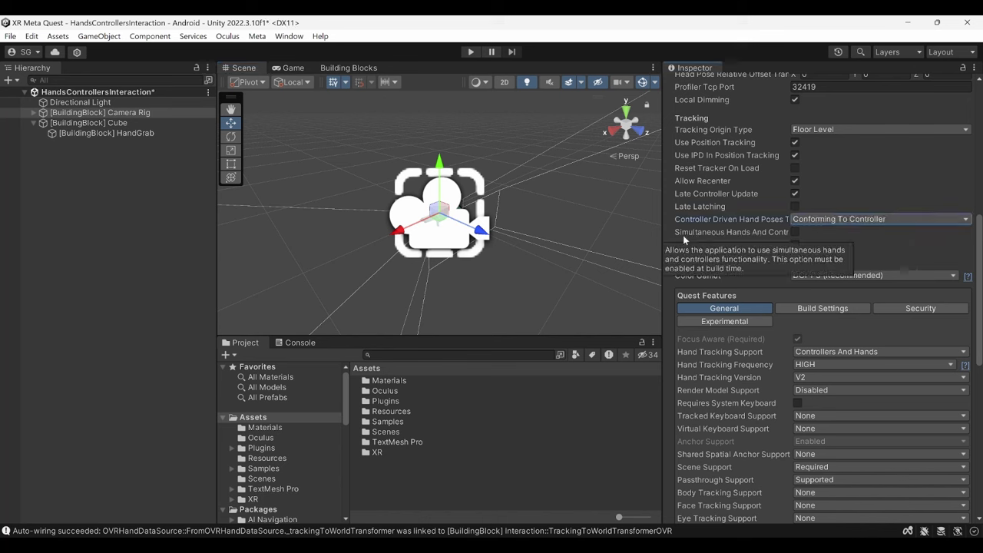
left_click(795, 232)
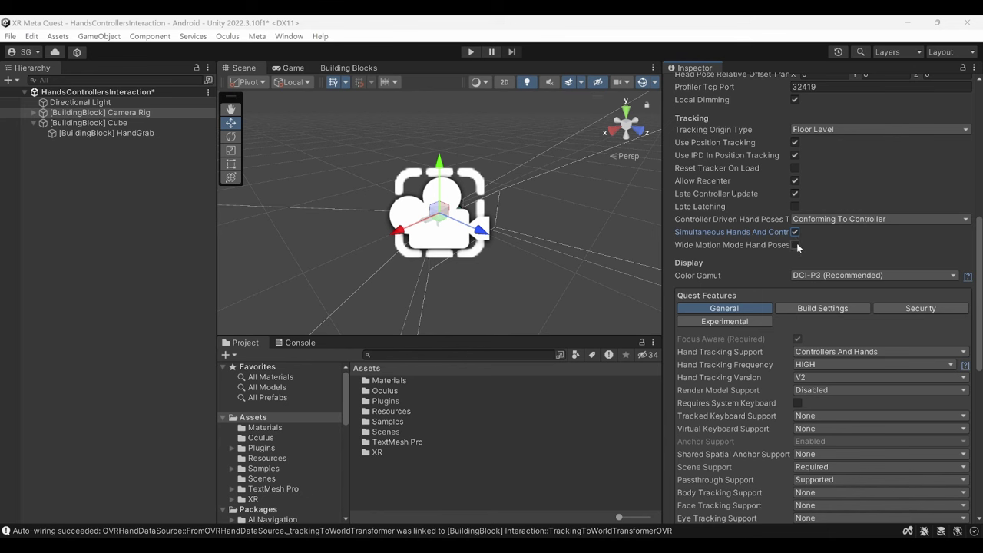
left_click(796, 244)
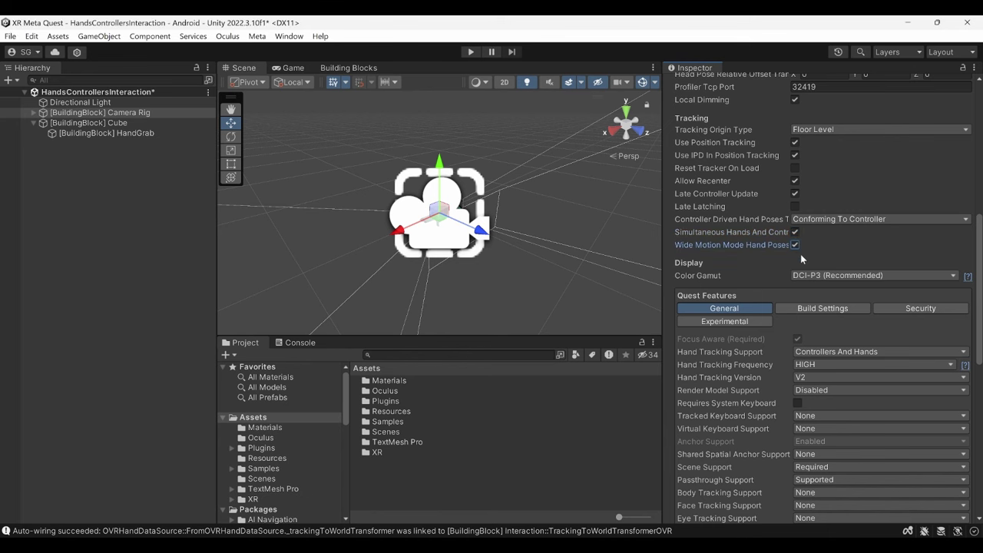
scroll(801, 254, "down", 5)
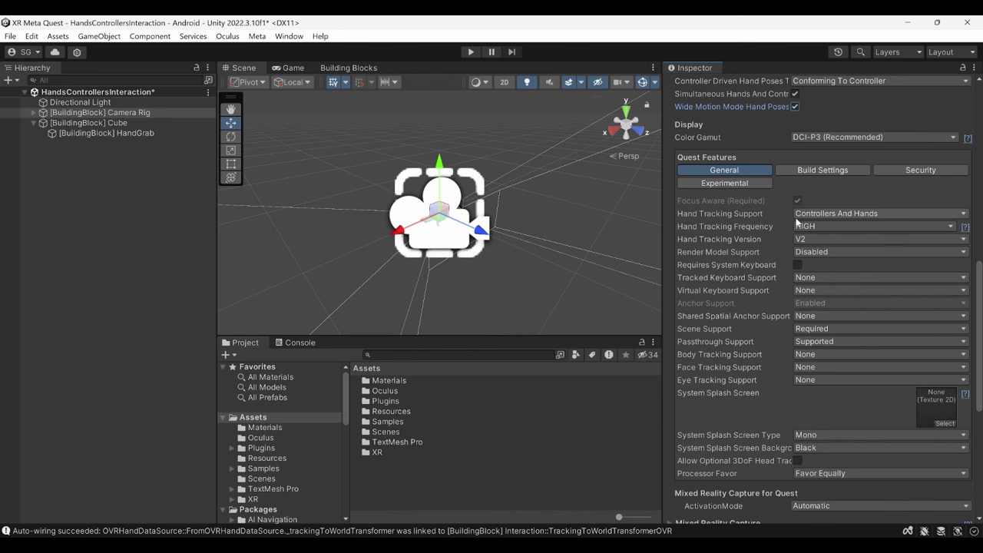
scroll(796, 221, "down", 8)
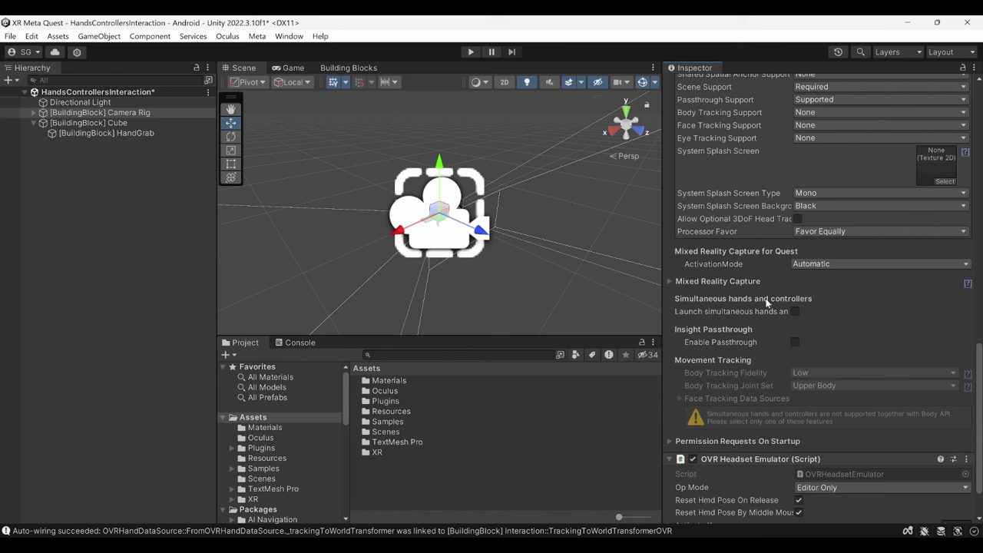
mouse_move(729, 318)
- Set the OVR Hand Show State to Always on the Hand Tracking left object under LeftHandAnchor
left_click(35, 113)
left_click(69, 125)
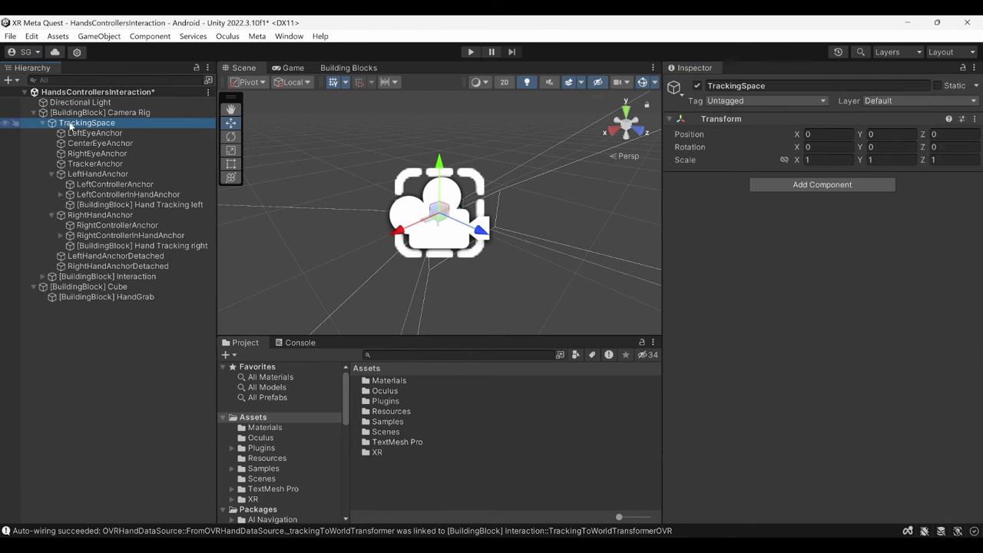
left_click(91, 175)
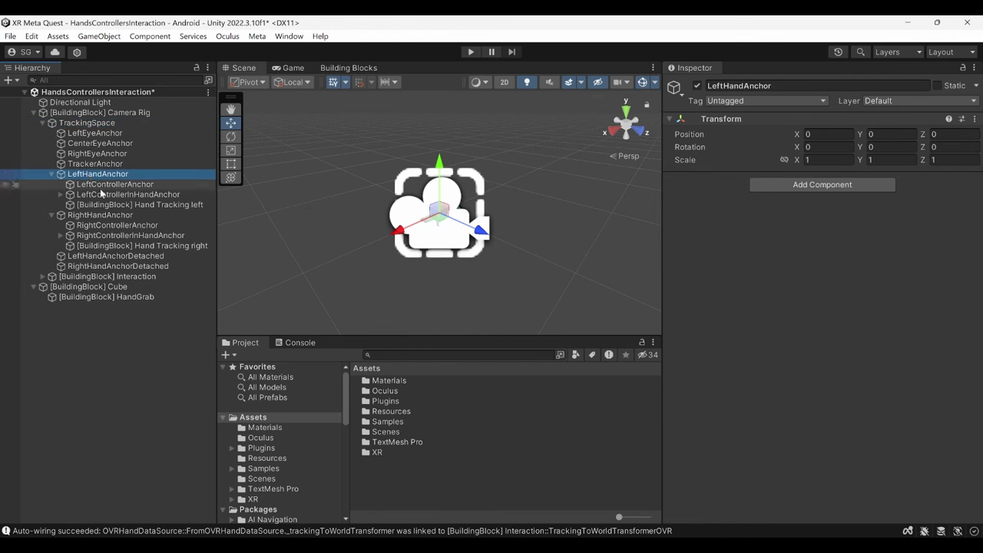
left_click(114, 206)
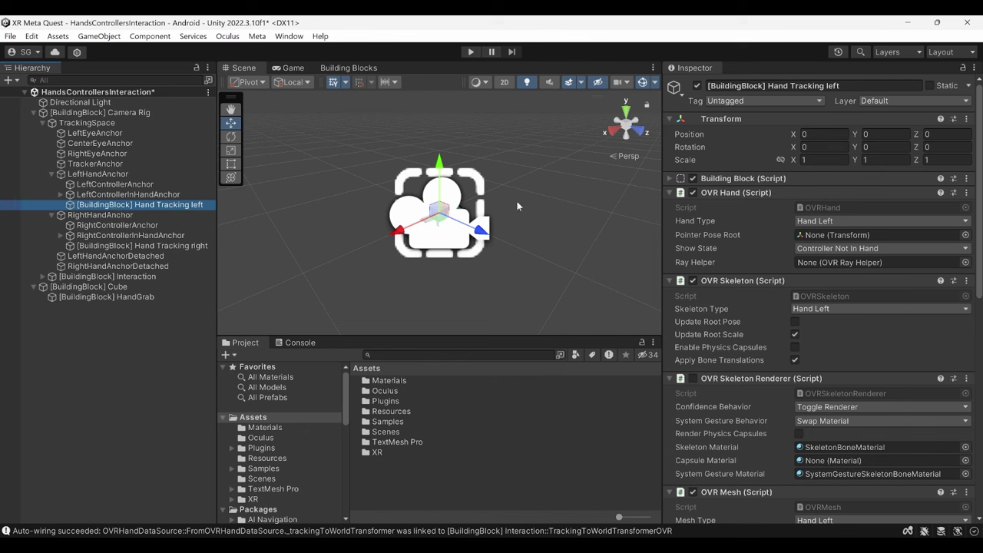
left_click(684, 204)
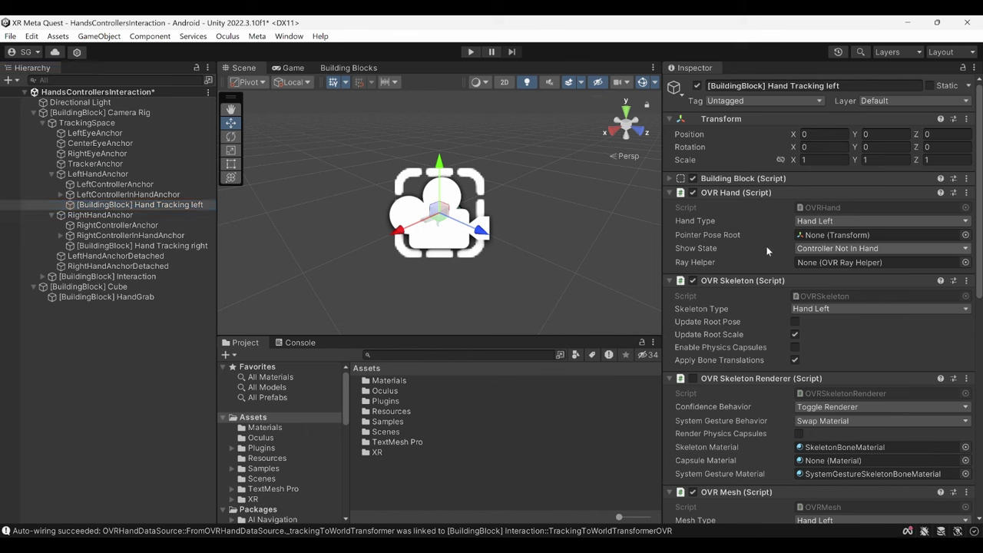
left_click(815, 250)
left_click(821, 264)
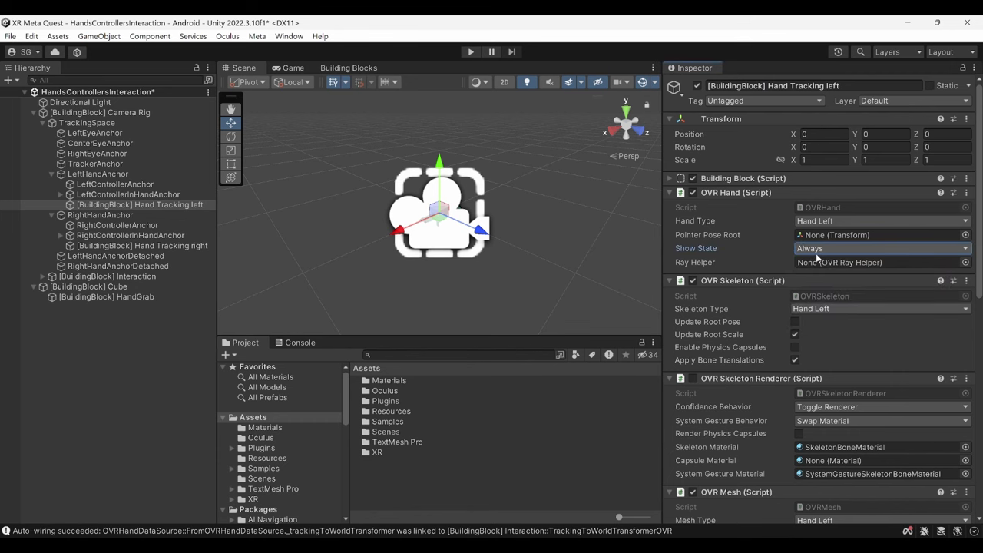
- Set the OVR Hand Show State to Always on the Hand Tracking right object and collapse both hand anchors
left_click(136, 215)
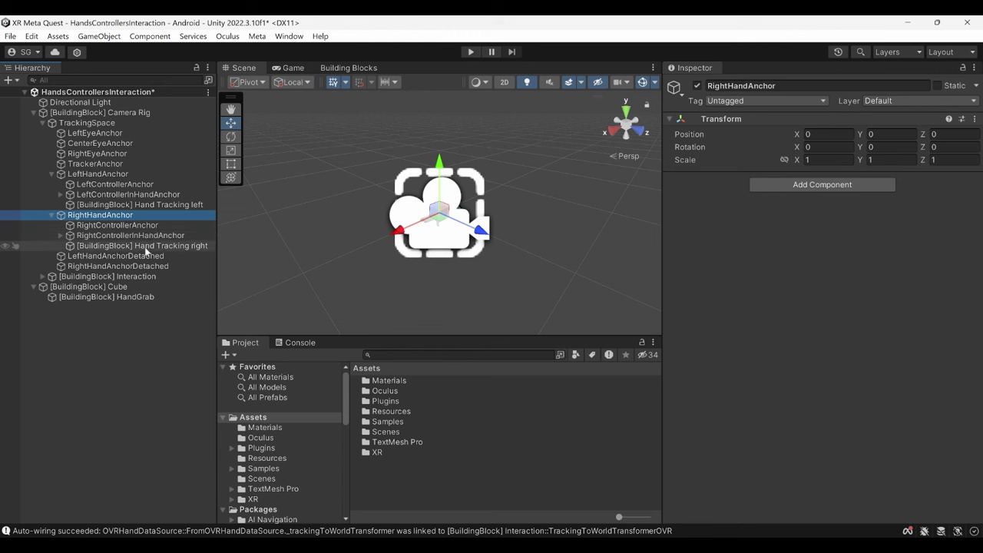
left_click(147, 246)
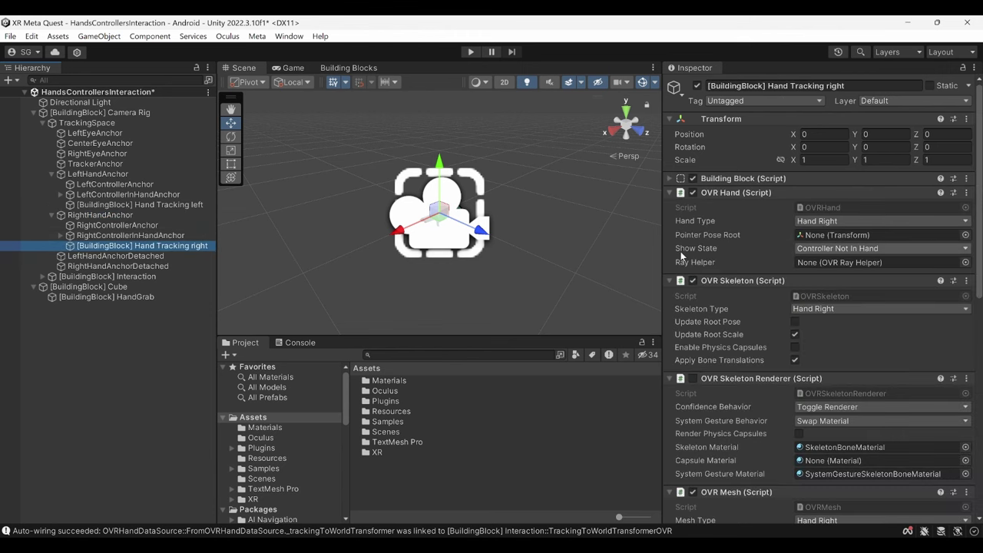
left_click(803, 250)
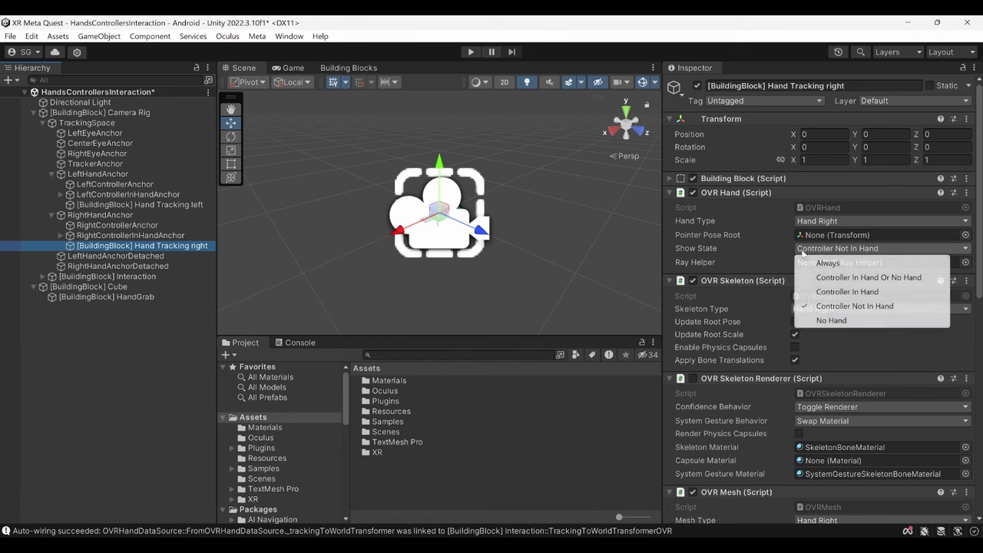
left_click(817, 263)
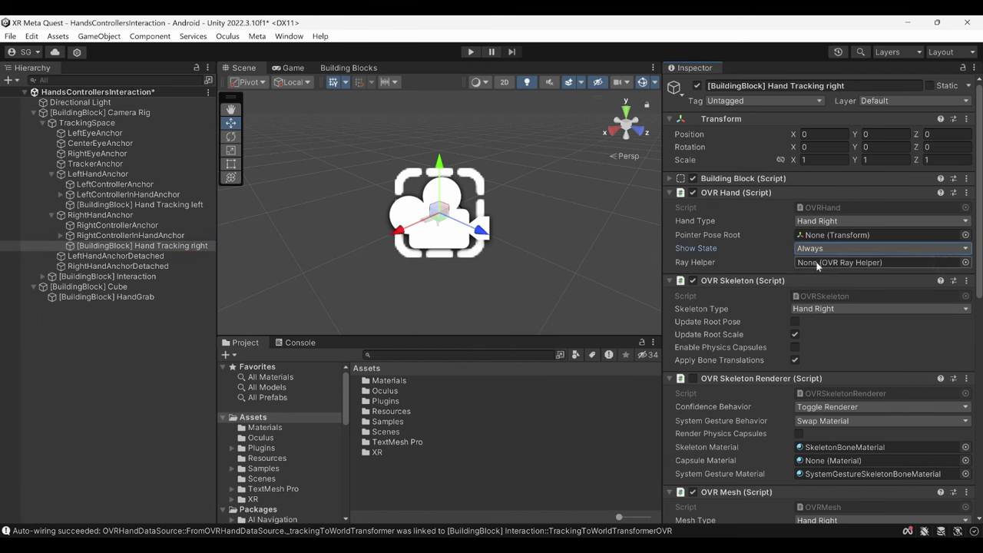
left_click(52, 215)
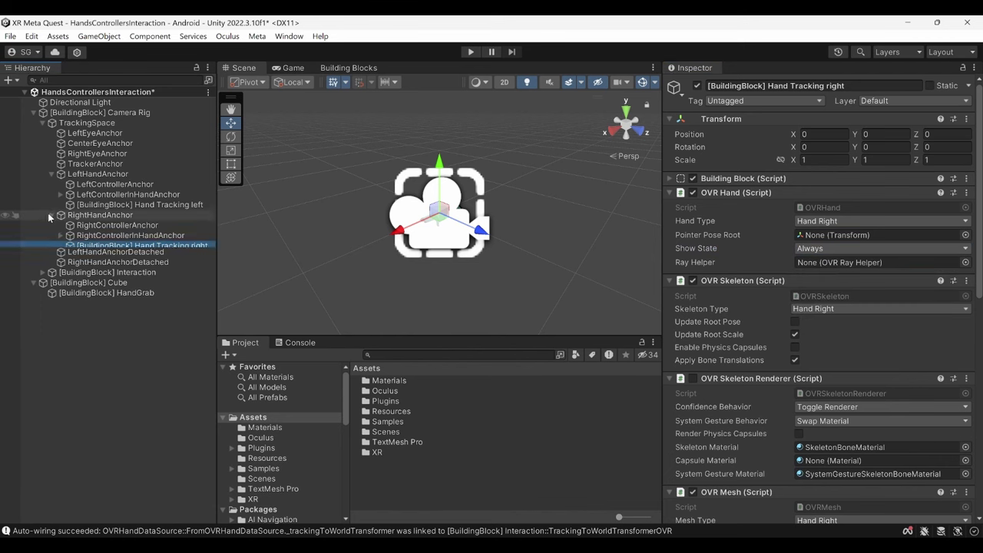
left_click(51, 174)
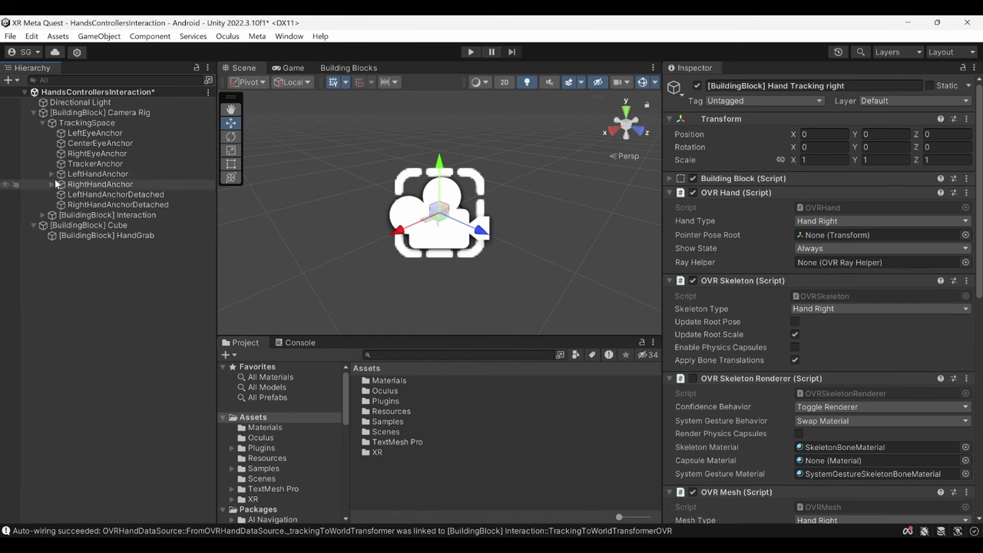
- Assign the Synthetic Left Hand to the Synthetic Hand reference of LeftHand's HandGrabVisual and activate that object
left_click(86, 214)
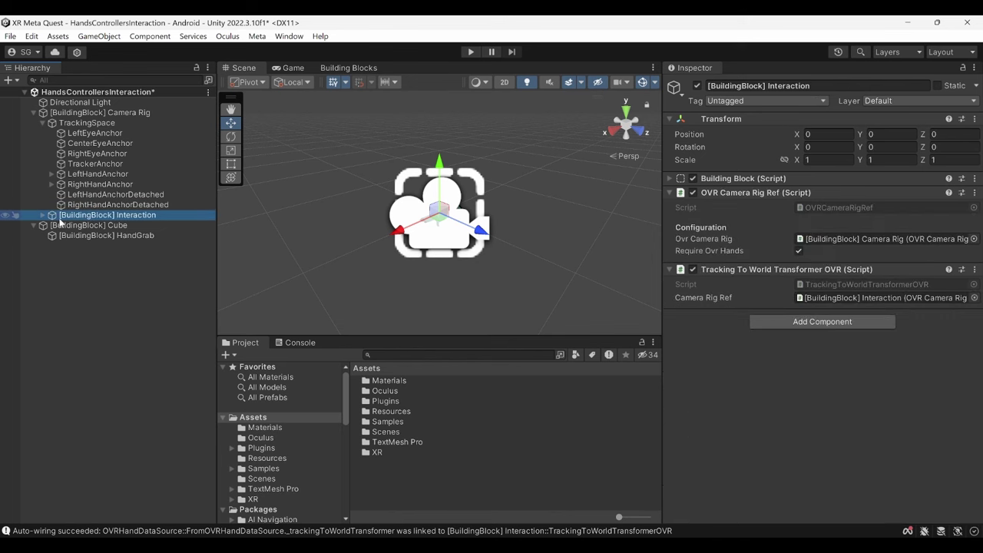
left_click(42, 214)
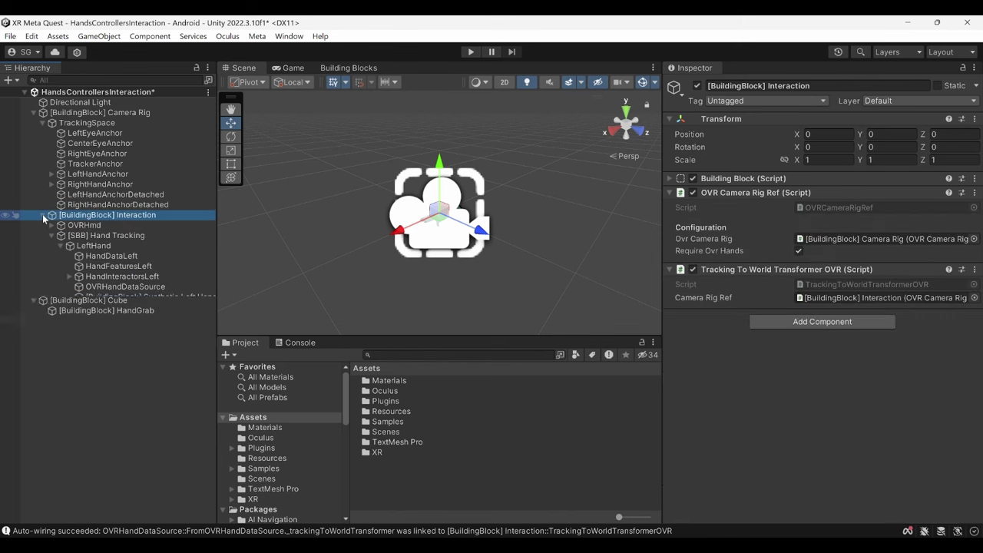
left_click(96, 244)
left_click(98, 236)
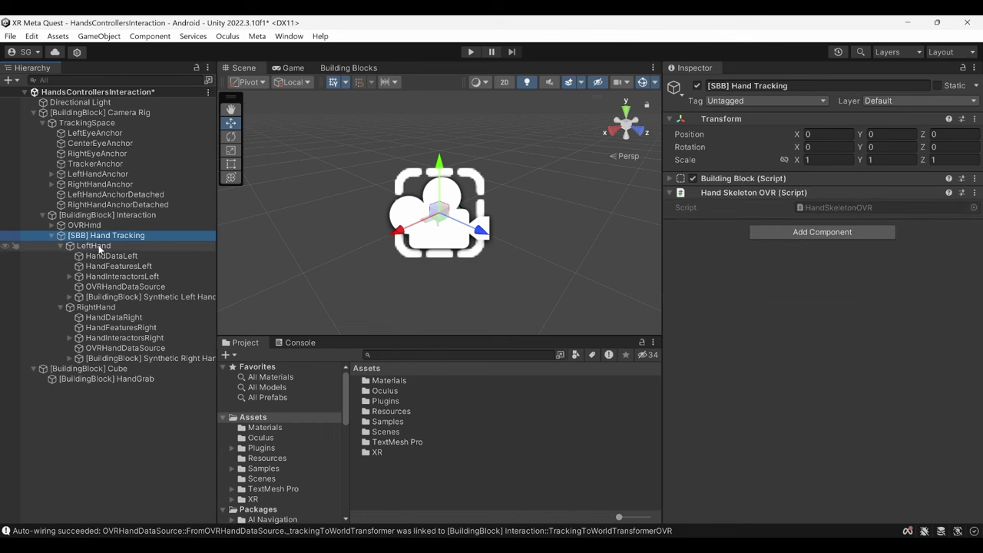
left_click(99, 246)
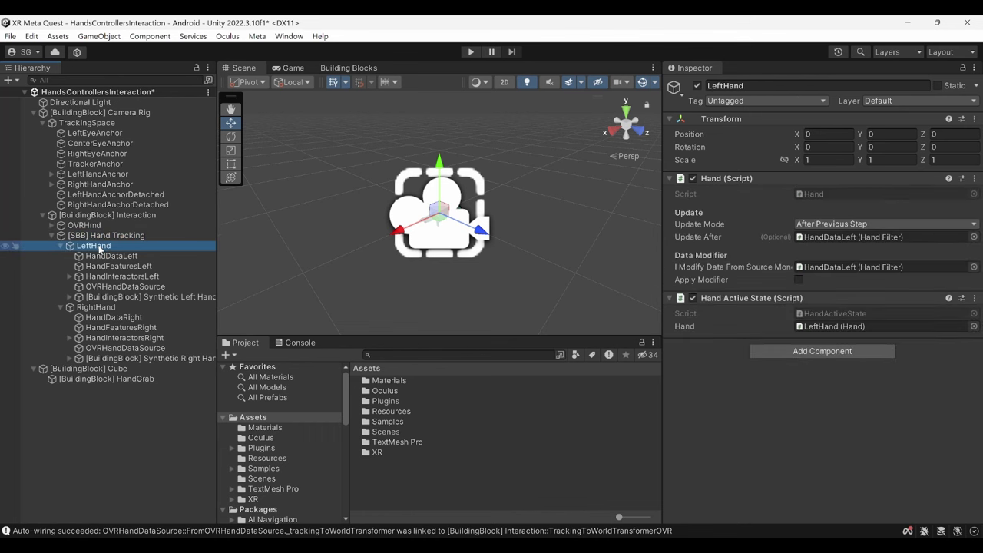
left_click(70, 277)
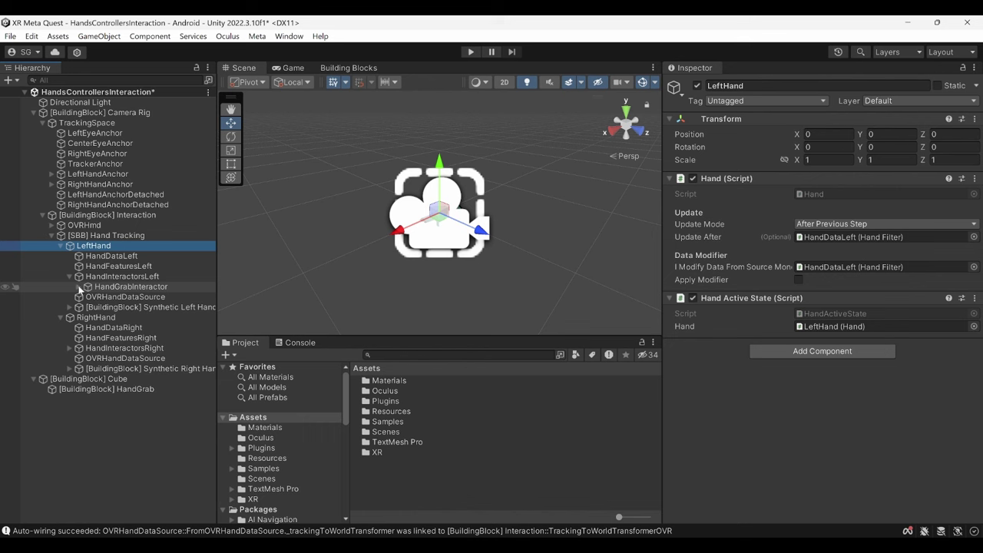
left_click(80, 287)
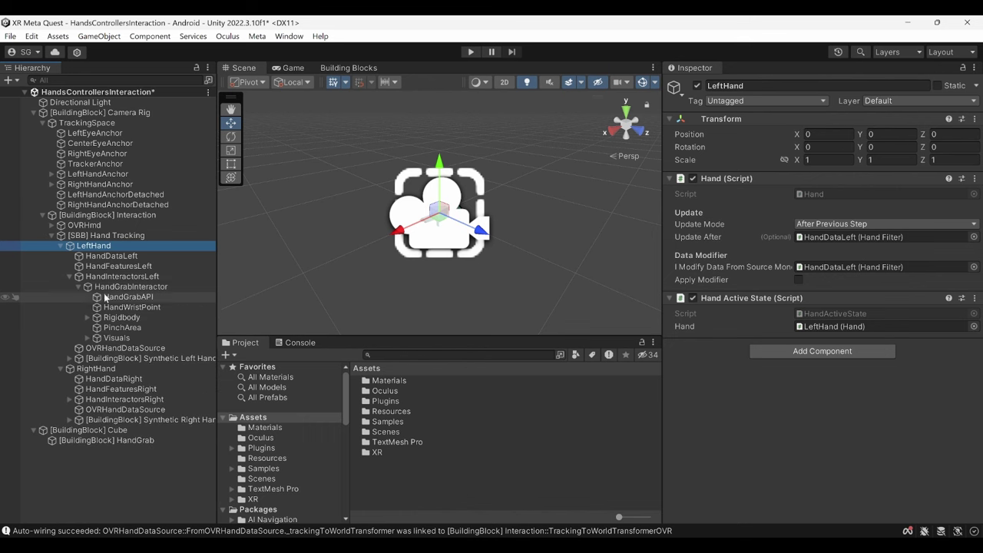
left_click(87, 339)
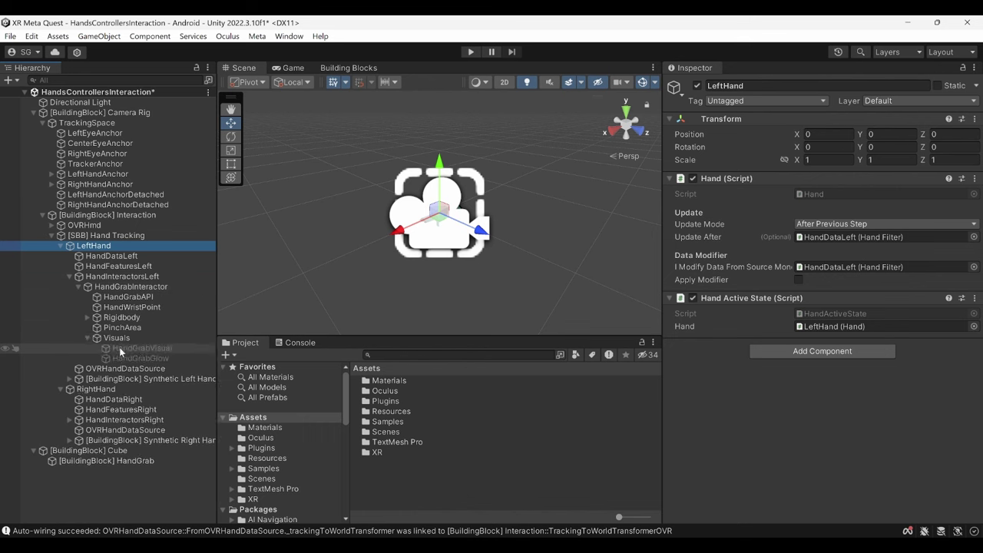
left_click(120, 348)
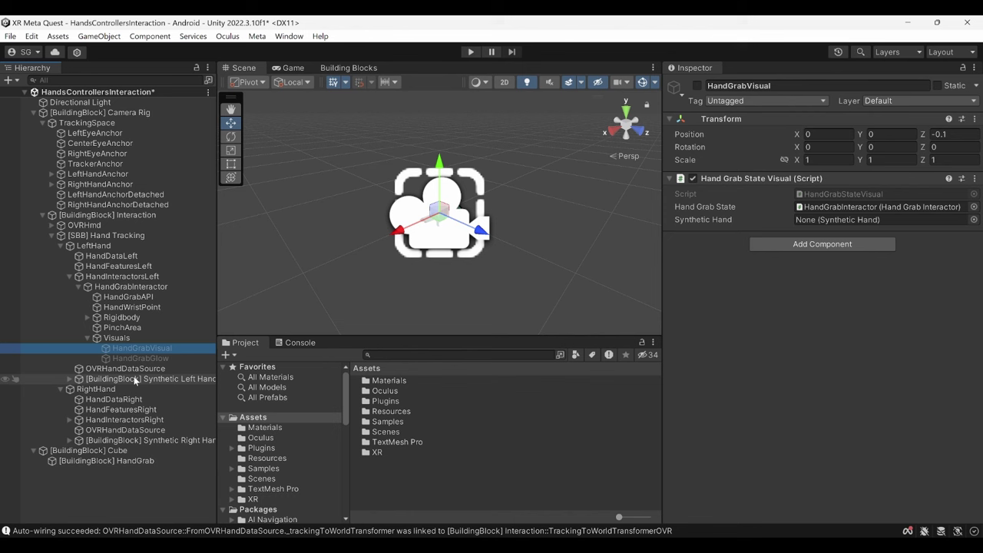
left_click_drag(134, 379, 854, 222)
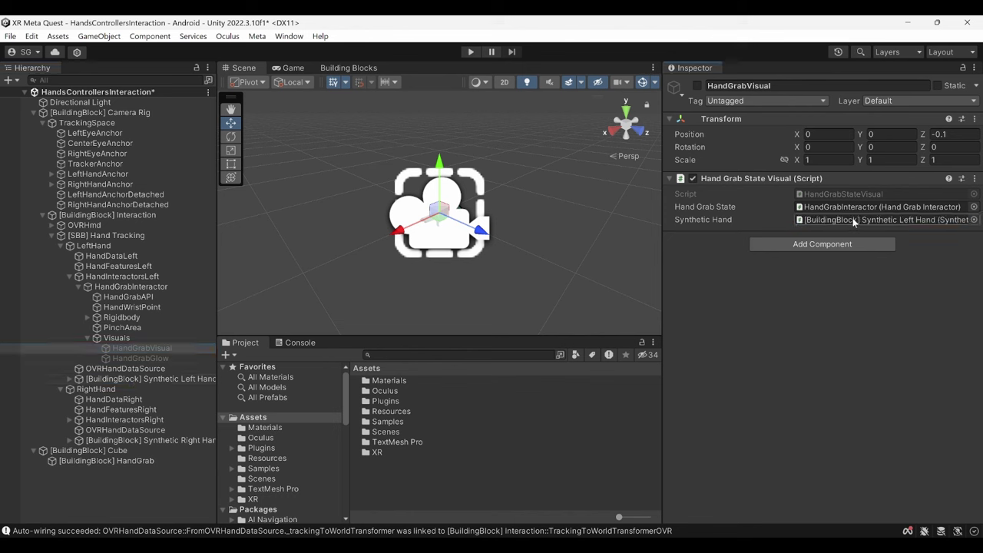
left_click(698, 86)
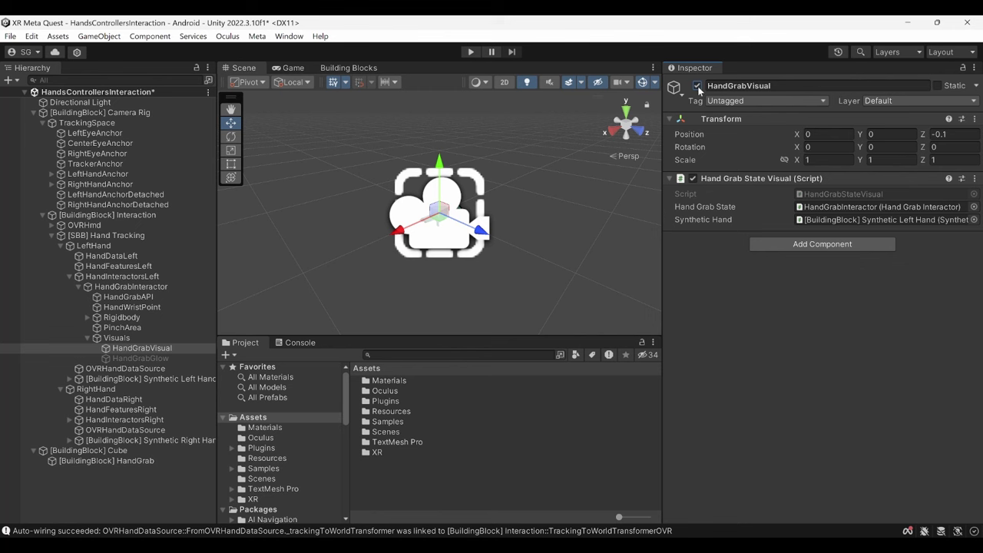
- Add an Active State Tracker component to the OVRHandDataSource object under LeftHand
left_click(156, 365)
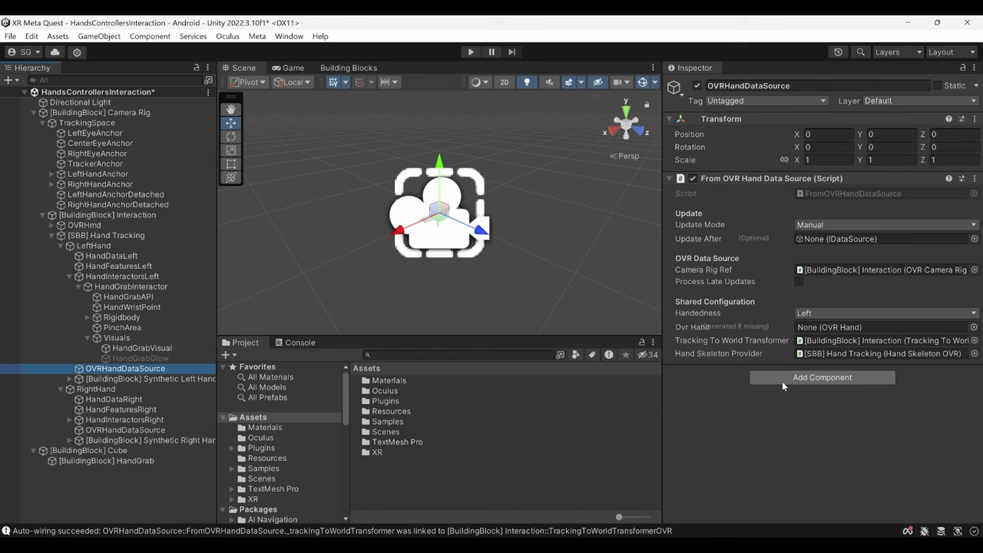
left_click(782, 381)
key("BackSpace")
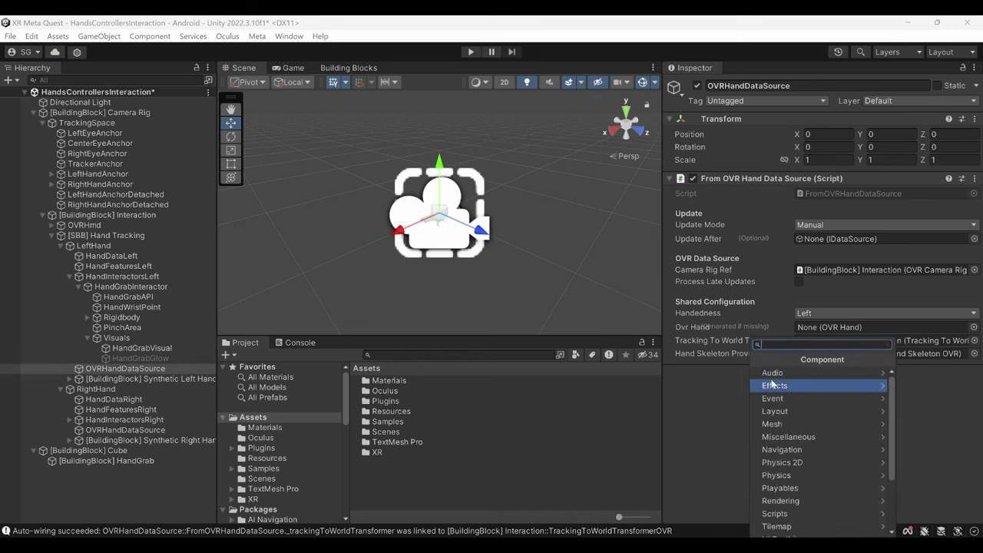
type("ActiveState")
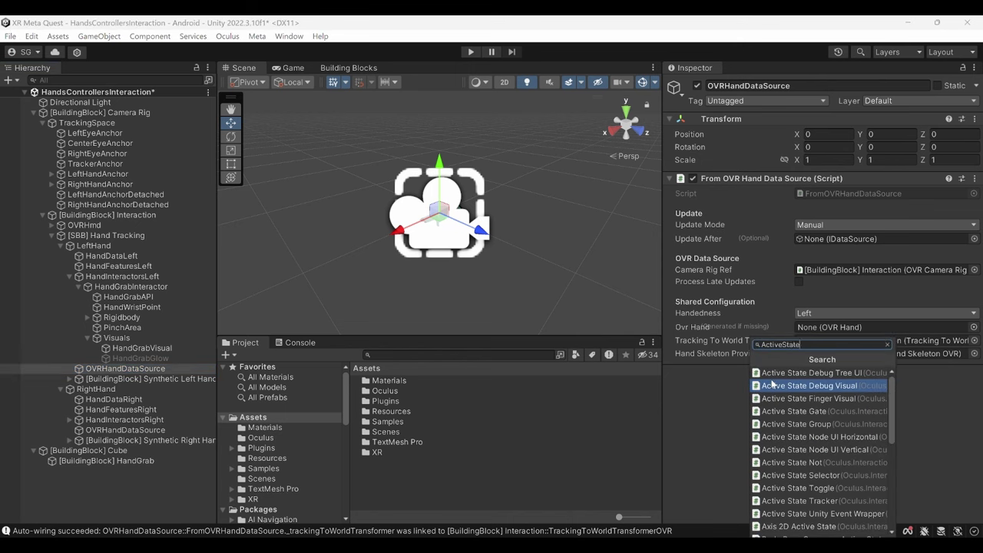
type("Tracker")
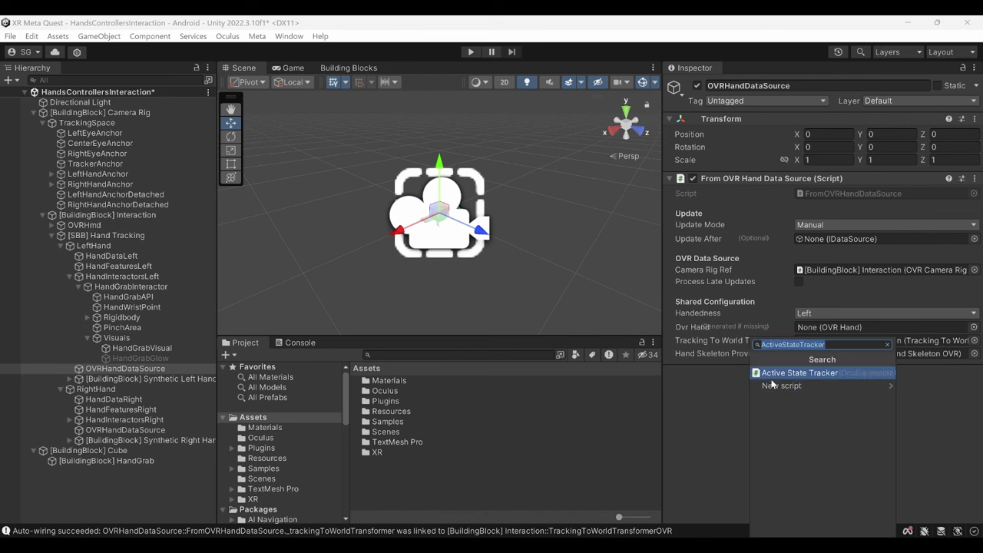
key("Return")
- Add an OVR Controller In Hand Active State component to LeftHand's OVRHandDataSource
left_click(796, 466)
key("BackSpace")
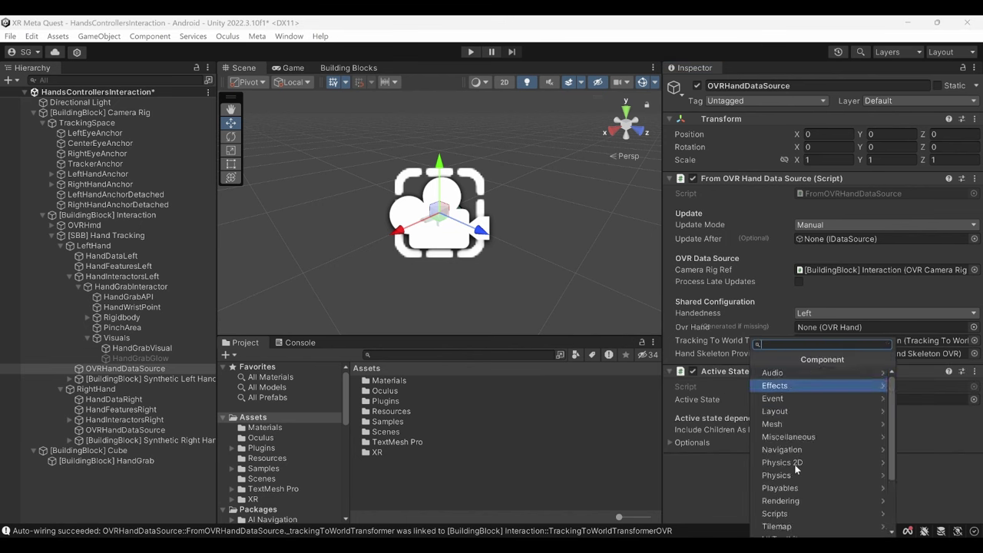
type("OVRCo")
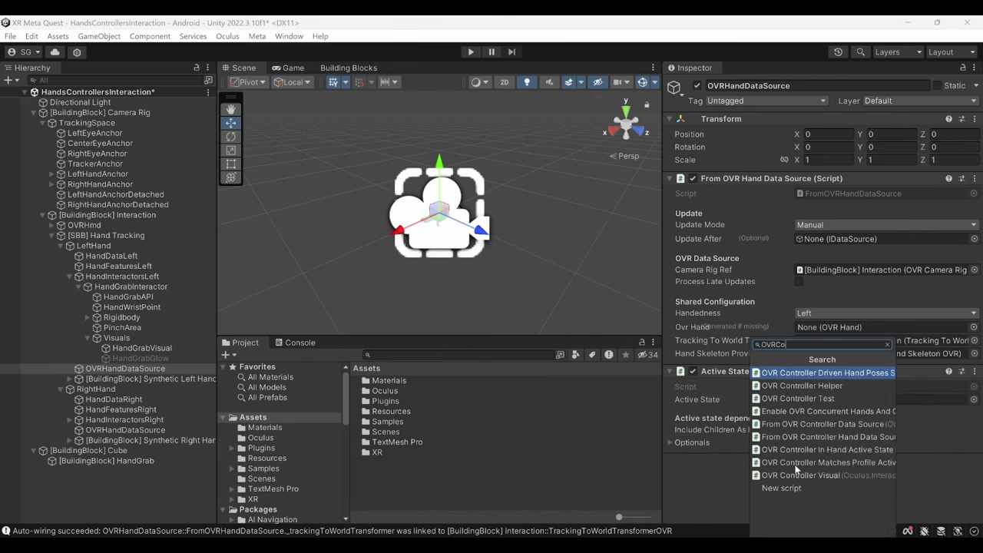
type("ntrollerInha")
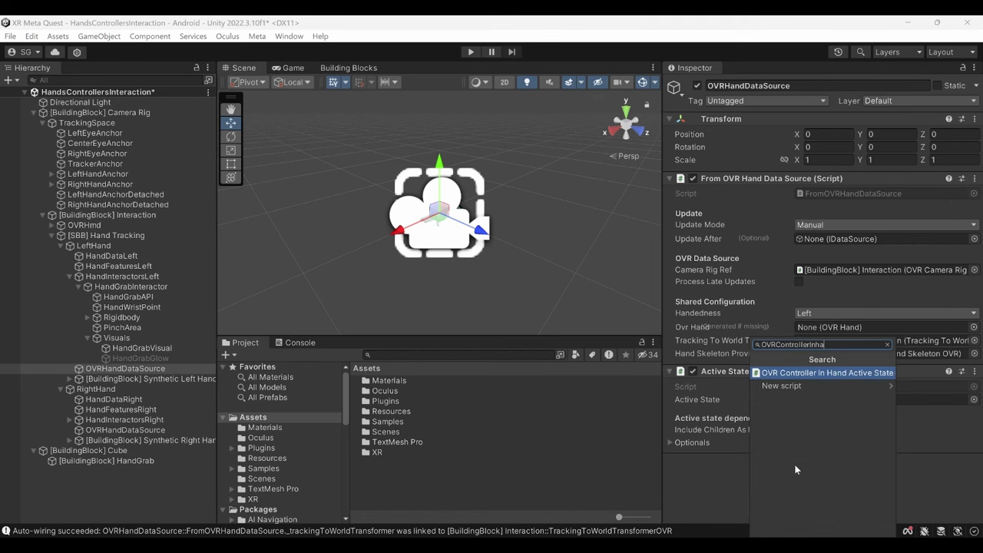
key("Return")
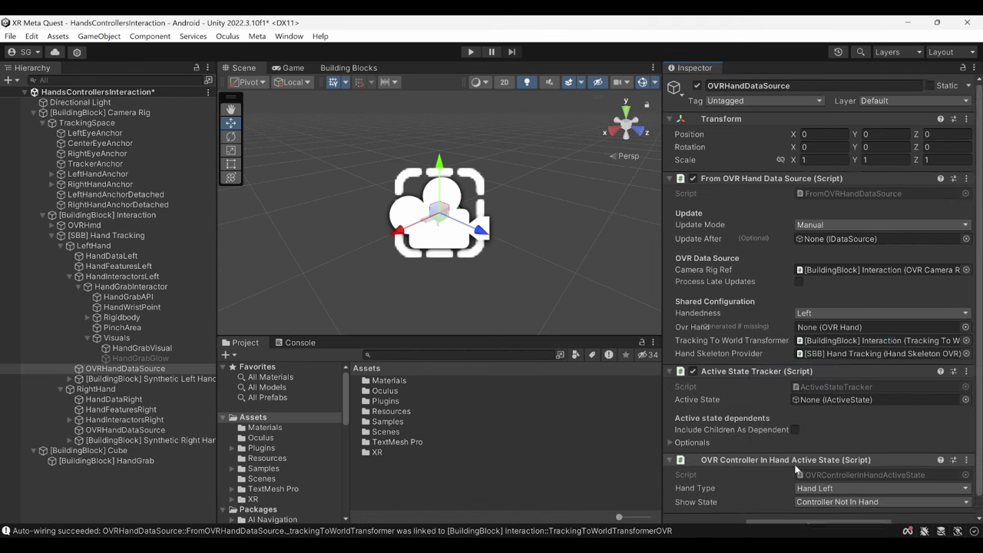
- In the left Active State Tracker, assign OVR Controller In Hand Active State as Active State and add From OVR Hand Data Source to Mono Behaviours
left_click_drag(729, 444, 804, 380)
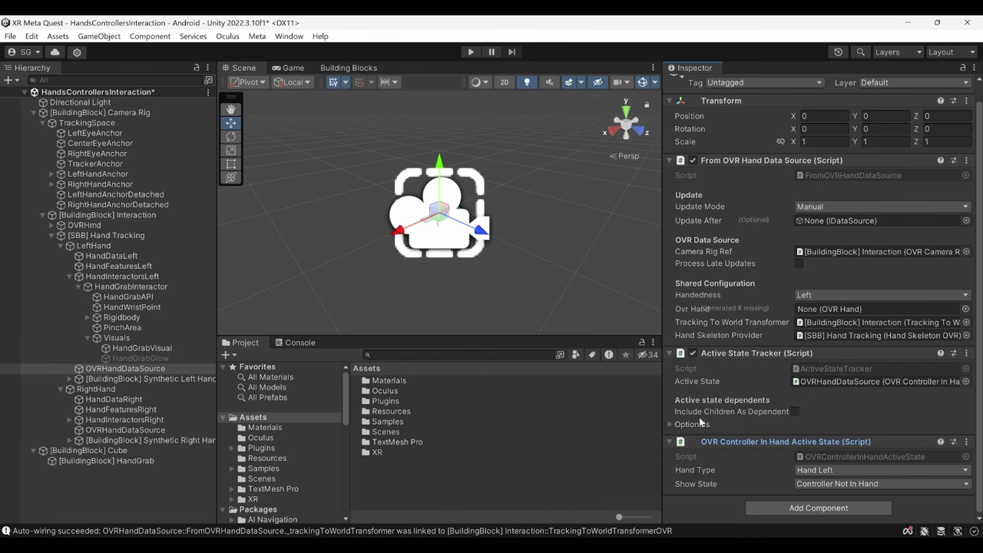
left_click(670, 424)
scroll(668, 422, "down", 1)
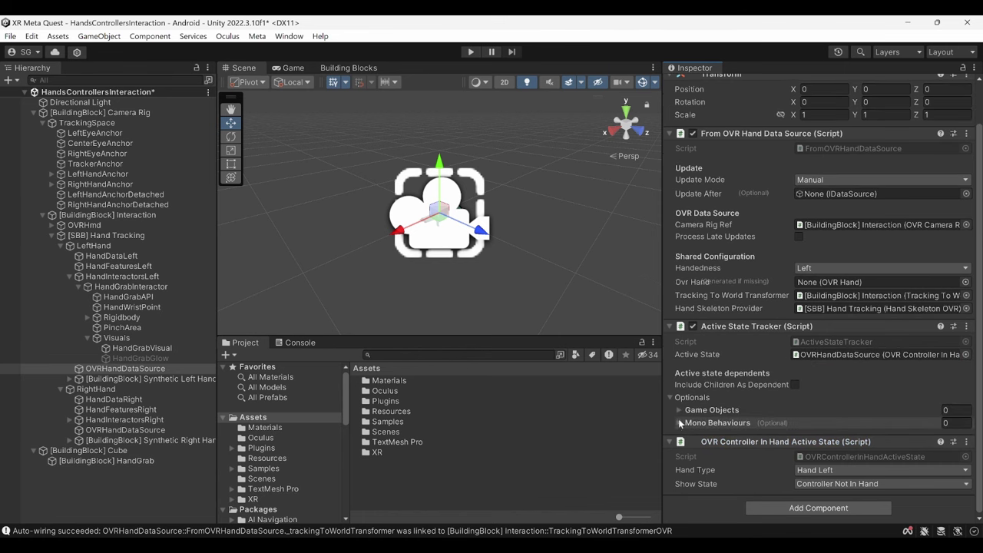
left_click(679, 422)
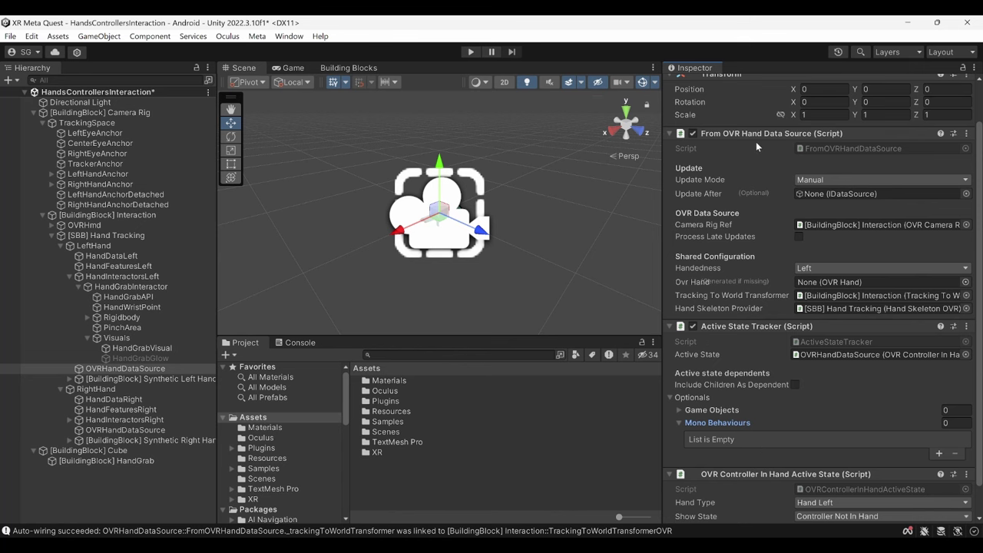
left_click_drag(756, 141, 763, 420)
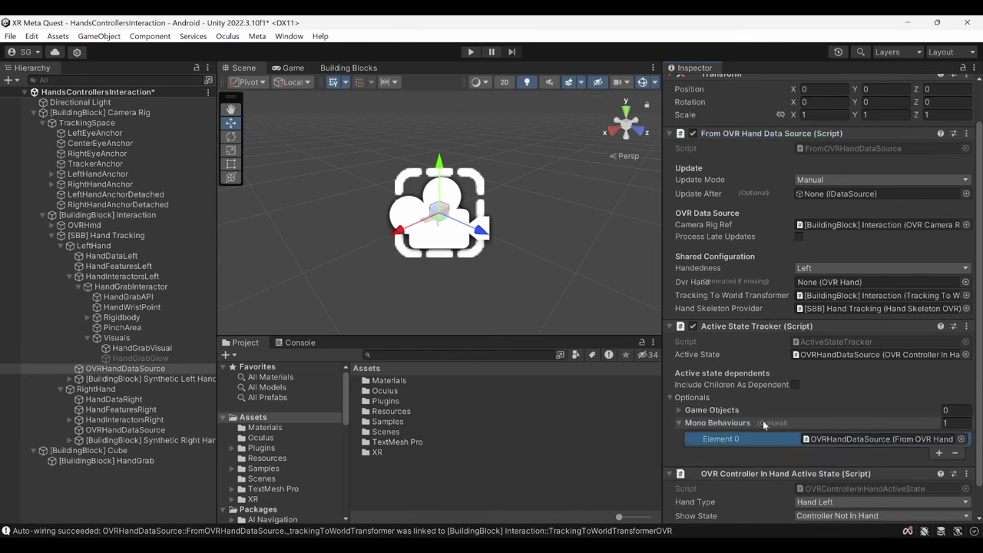
scroll(763, 420, "down", 1)
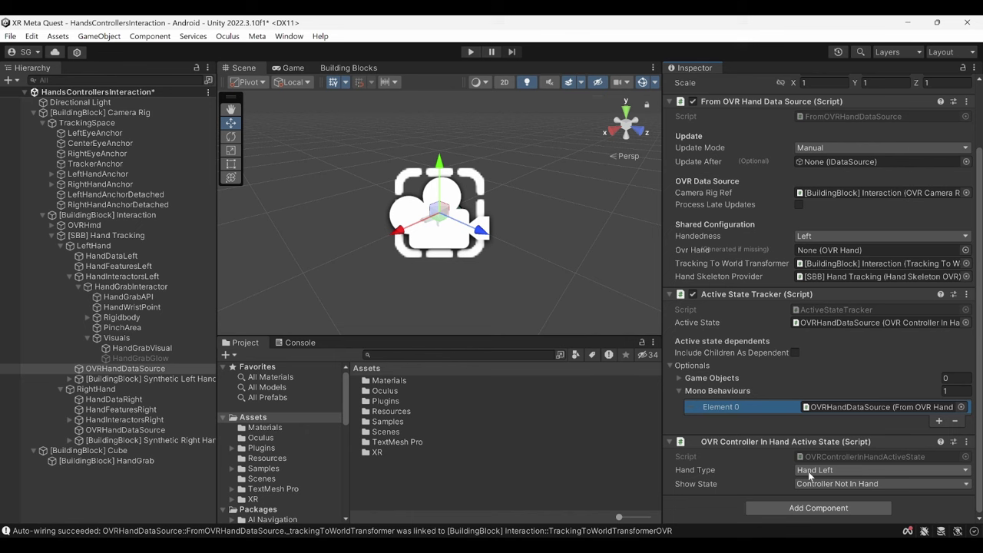
- Assign the Synthetic Right Hand to the Synthetic Hand reference of RightHand's HandGrabVisual and activate that object
left_click(87, 338)
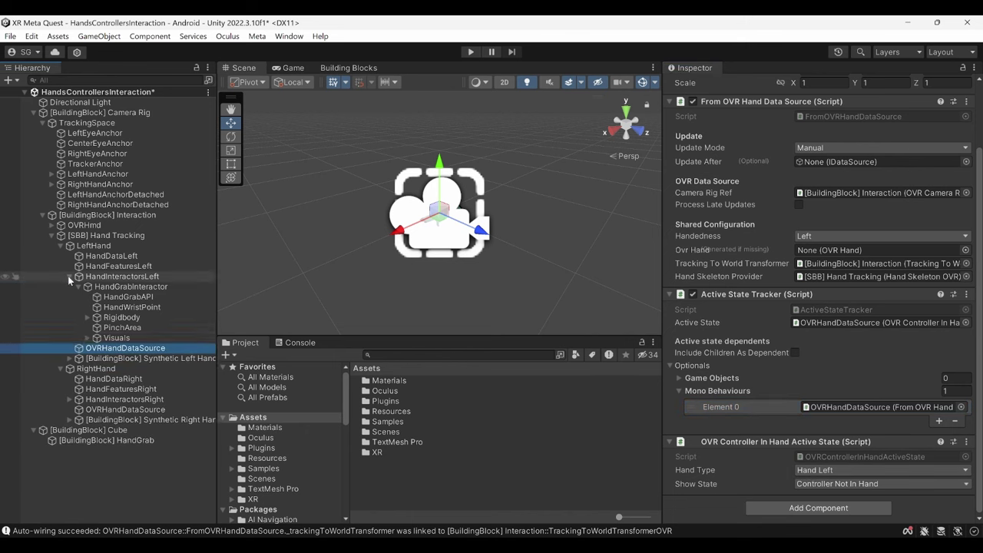
left_click(68, 276)
left_click(95, 308)
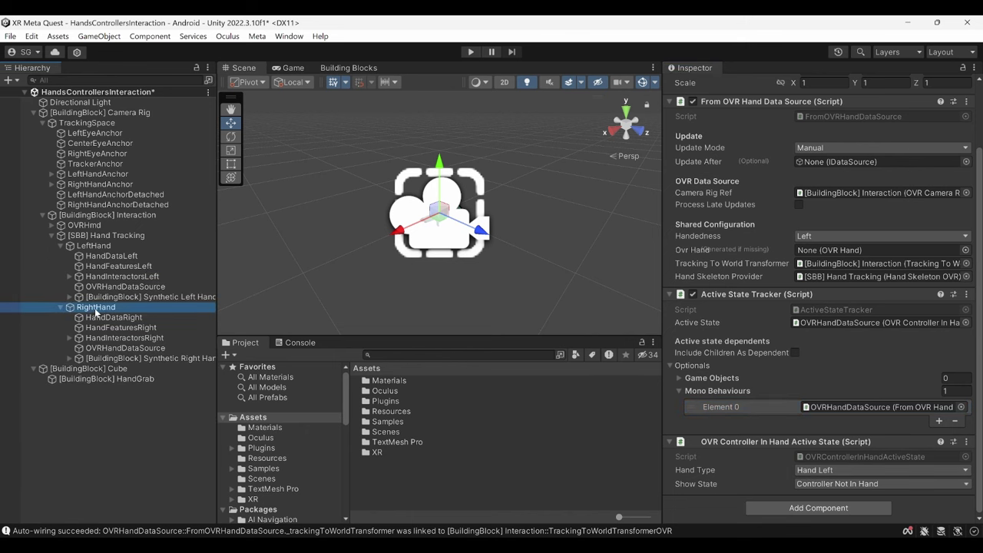
left_click(108, 338)
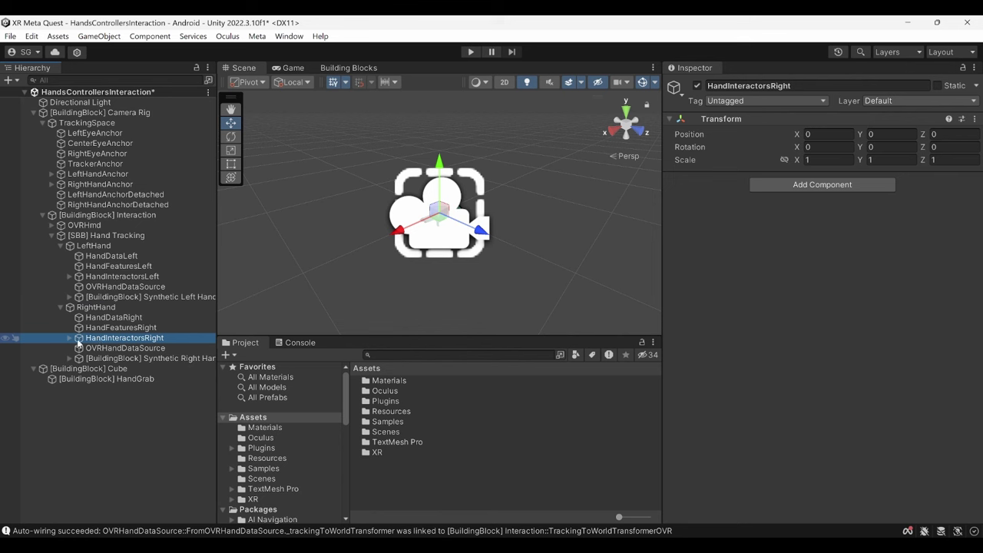
left_click(69, 338)
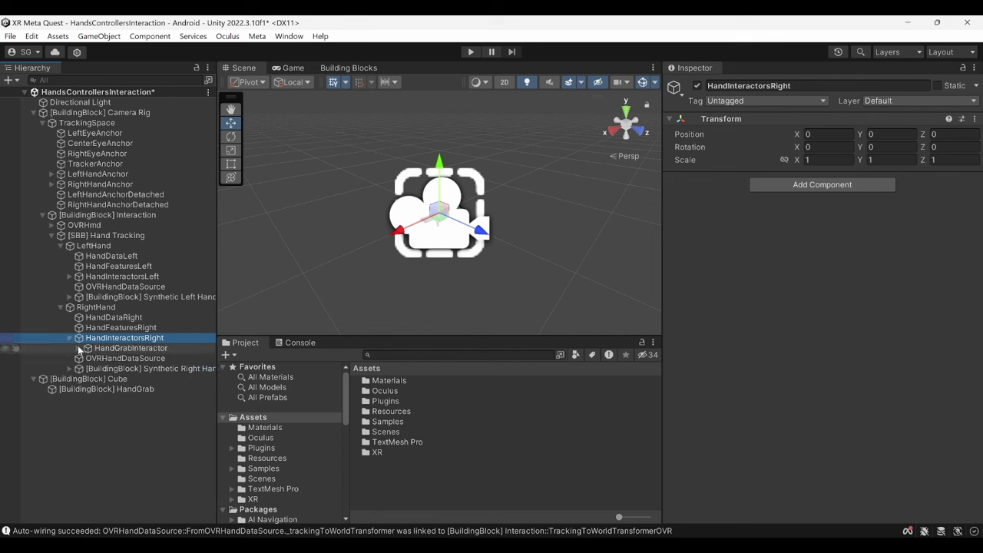
left_click(108, 348)
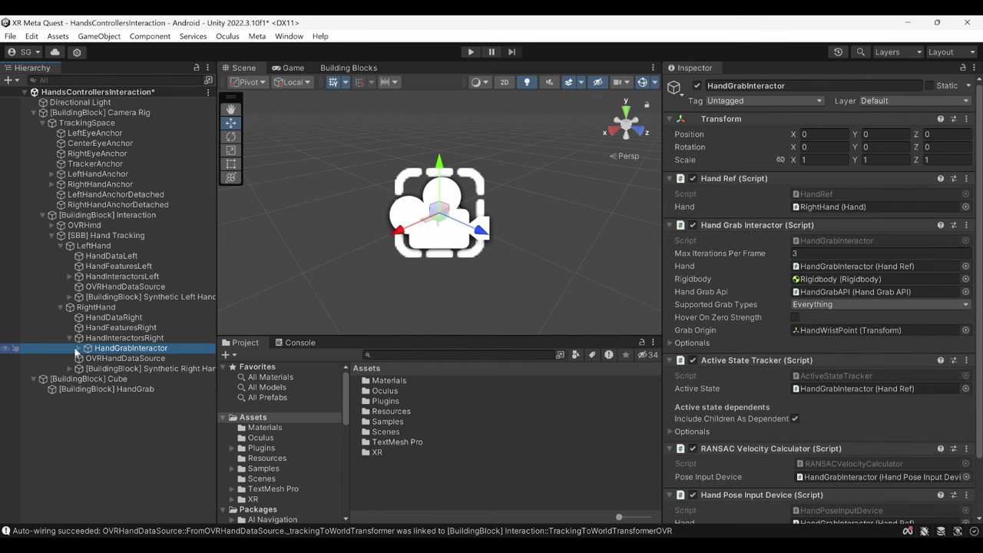
left_click(77, 352)
left_click(87, 399)
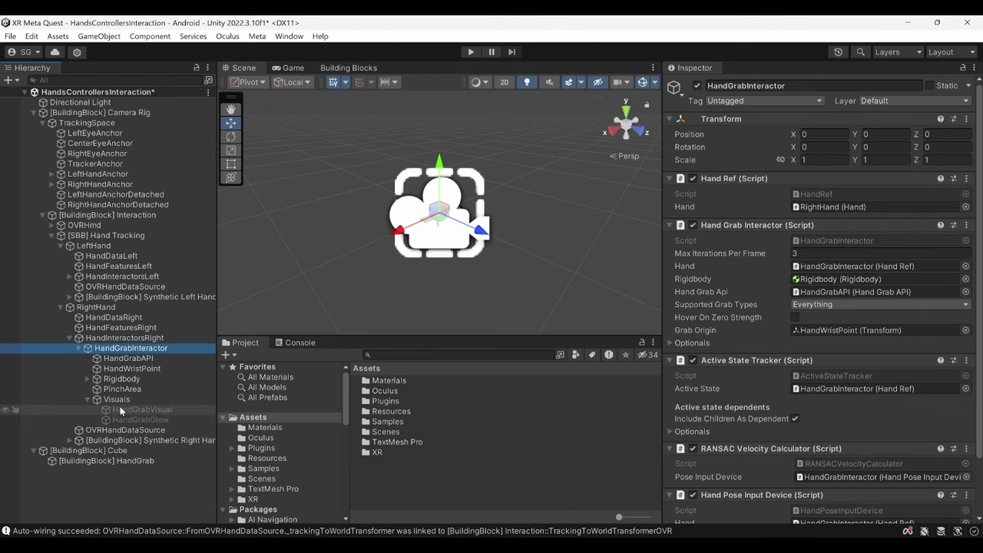
left_click(117, 400)
left_click(131, 410)
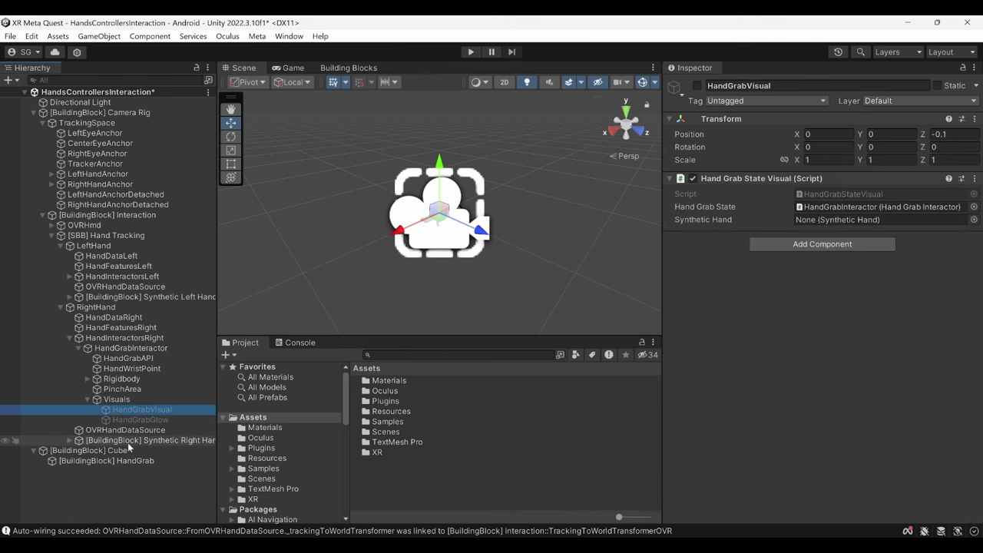
left_click_drag(127, 442, 827, 220)
left_click(697, 85)
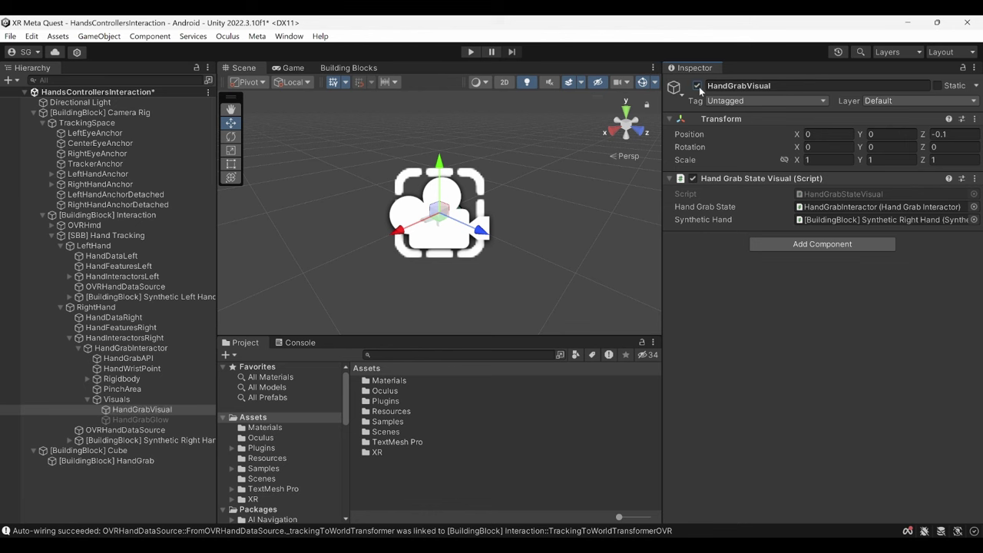
- Add an Active State Tracker component to the OVRHandDataSource object under RightHand
left_click(69, 338)
left_click(111, 348)
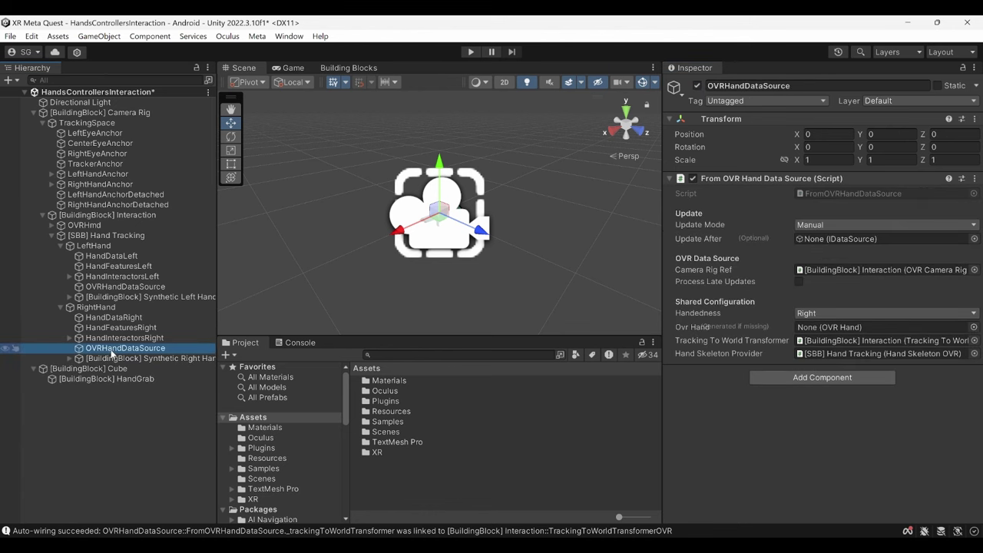
left_click(780, 374)
type("Ac")
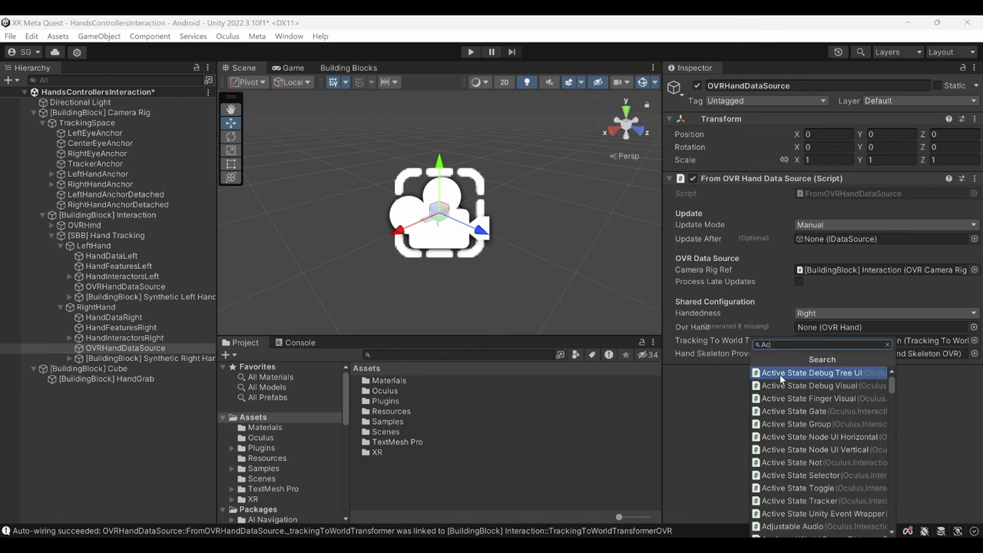
type("tiveState")
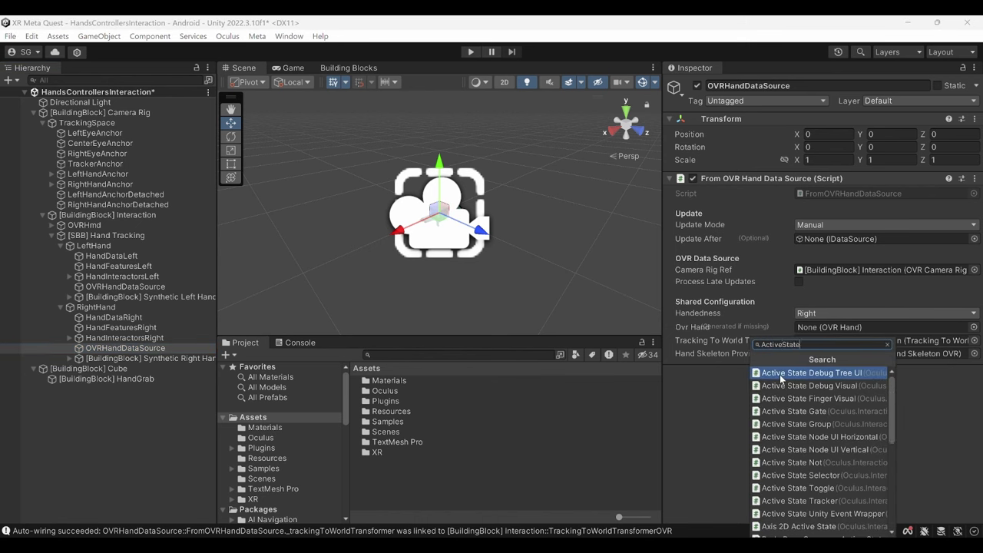
type("T")
left_click(781, 385)
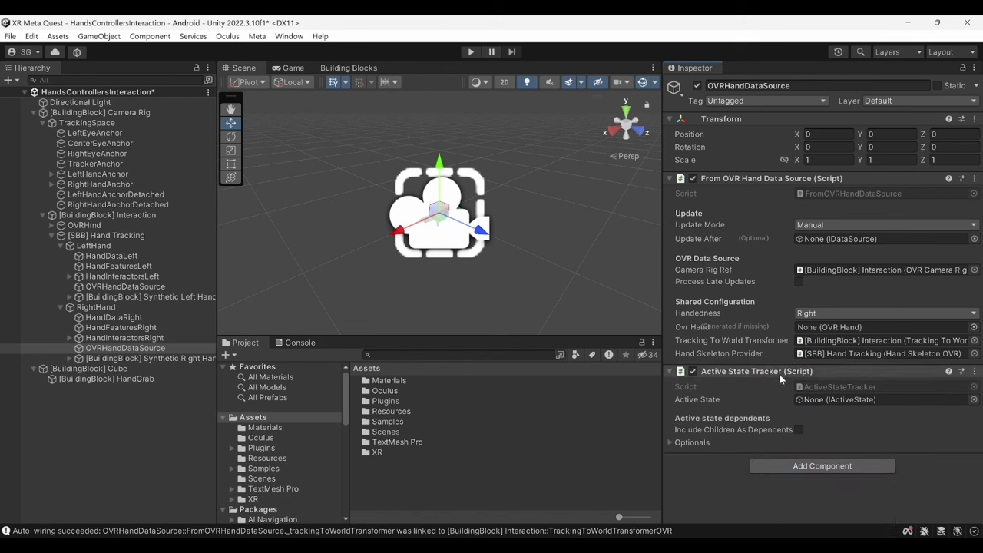
- Add an OVR Controller In Hand Active State component to RightHand's OVRHandDataSource
left_click(805, 467)
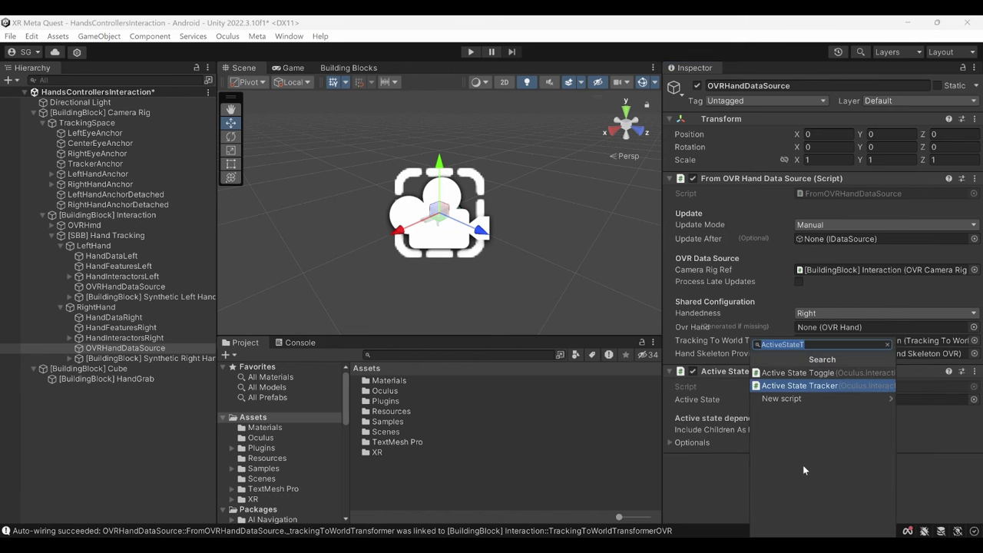
type("OVRControllerin")
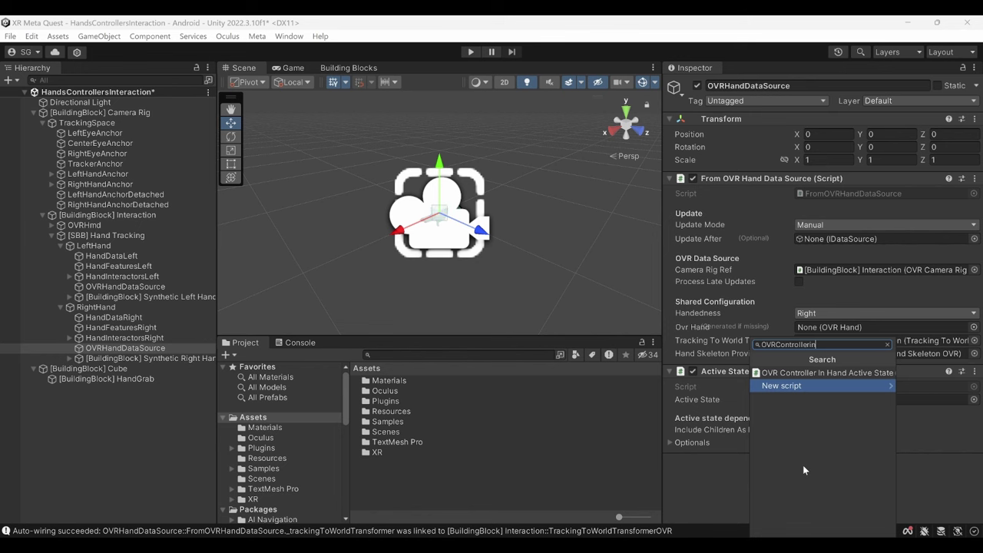
type("Ha")
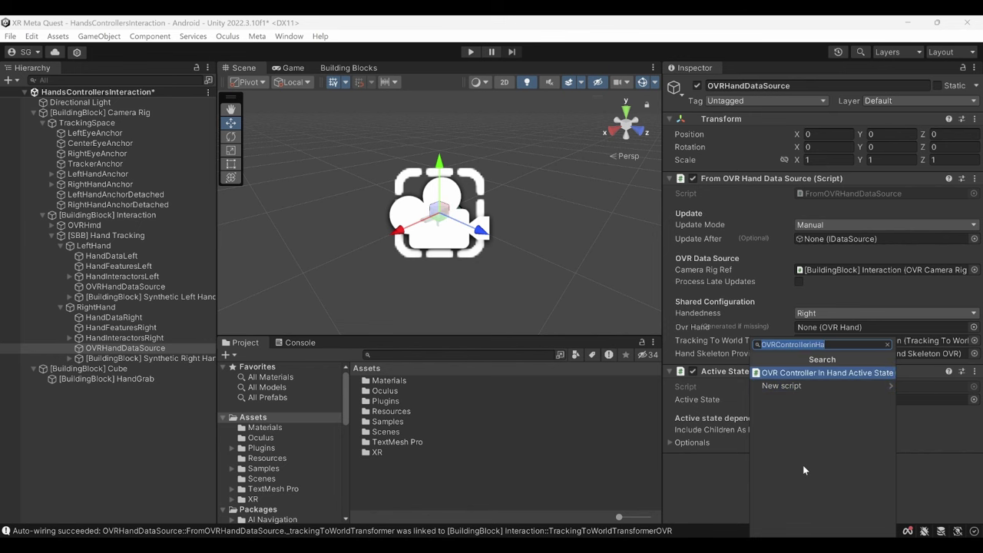
key("Return")
- In the right Active State Tracker, assign OVR Controller In Hand Active State as Active State and add From OVR Hand Data Source to Mono Behaviours
left_click_drag(753, 442, 819, 381)
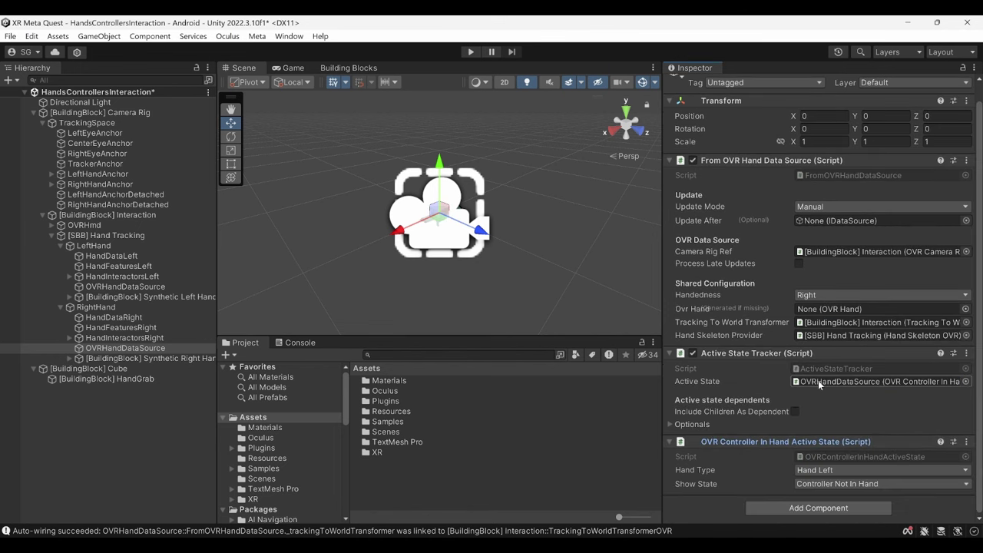
left_click(682, 425)
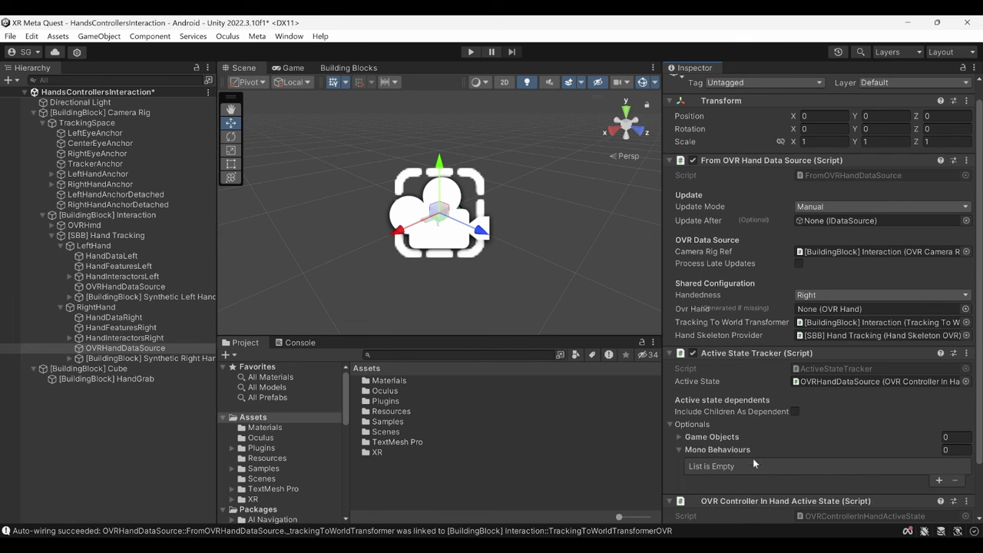
left_click_drag(762, 162, 740, 453)
- Set the Hand Type of the right OVR Controller In Hand Active State to Hand Right
scroll(740, 453, "down", 2)
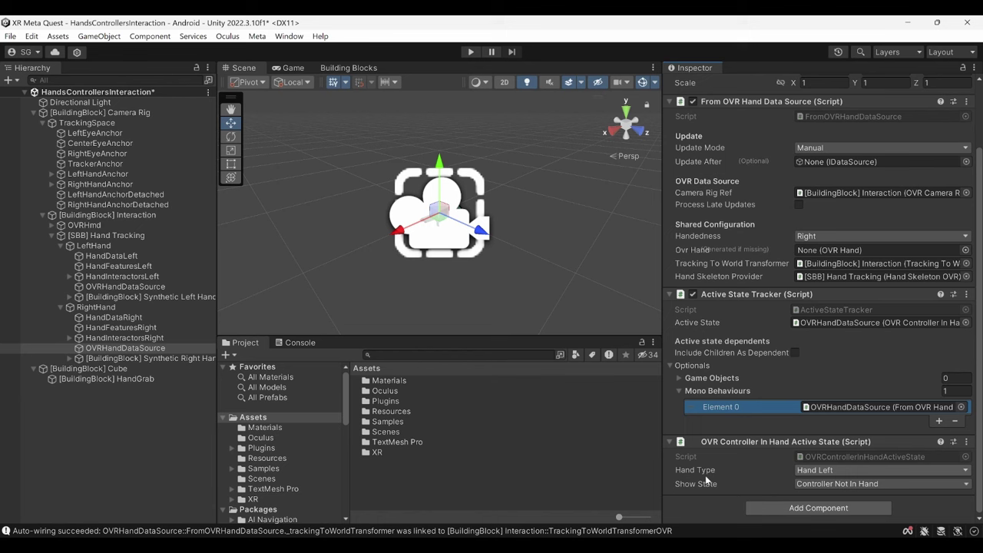
left_click(814, 469)
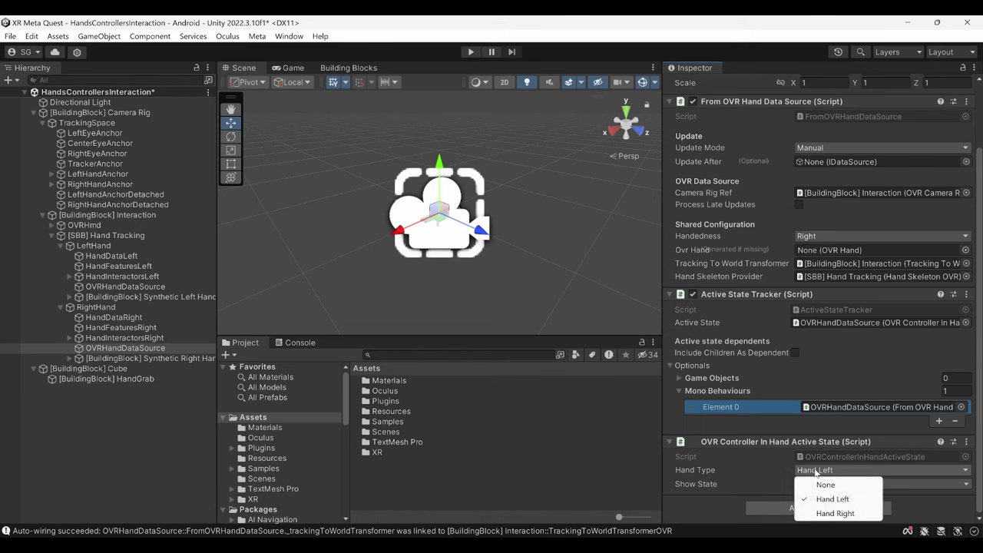
left_click(830, 513)
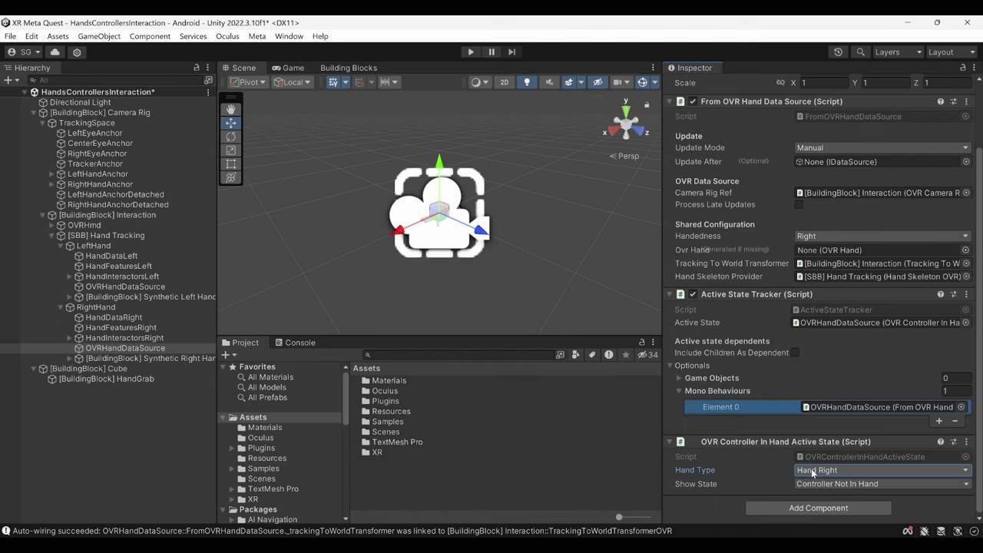
- Find the OVRControllerDrivenHands prefab by searching all assets and packages, and add it as a child of [BuildingBlock] Interaction
left_click(386, 355)
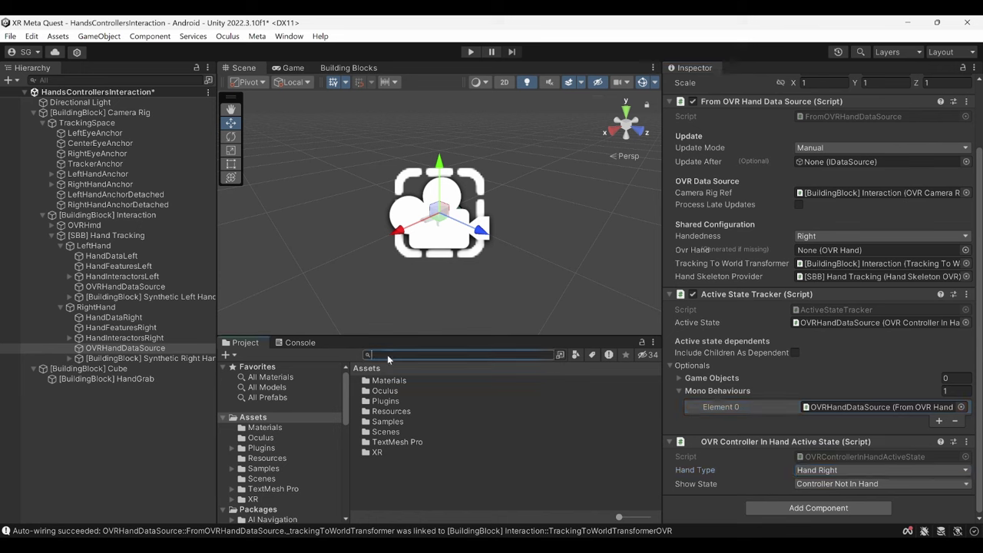
type("OVRController")
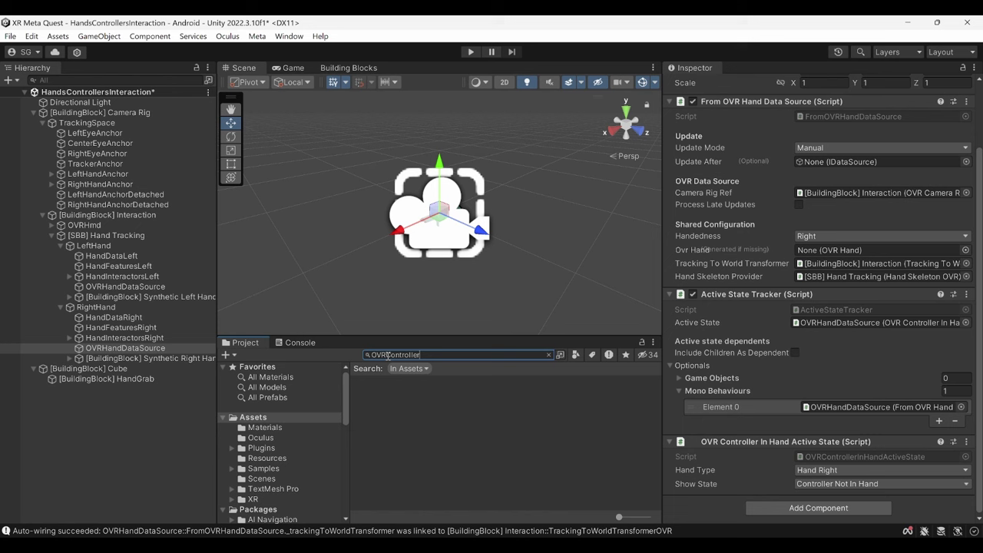
type("DrivenHands")
left_click(408, 369)
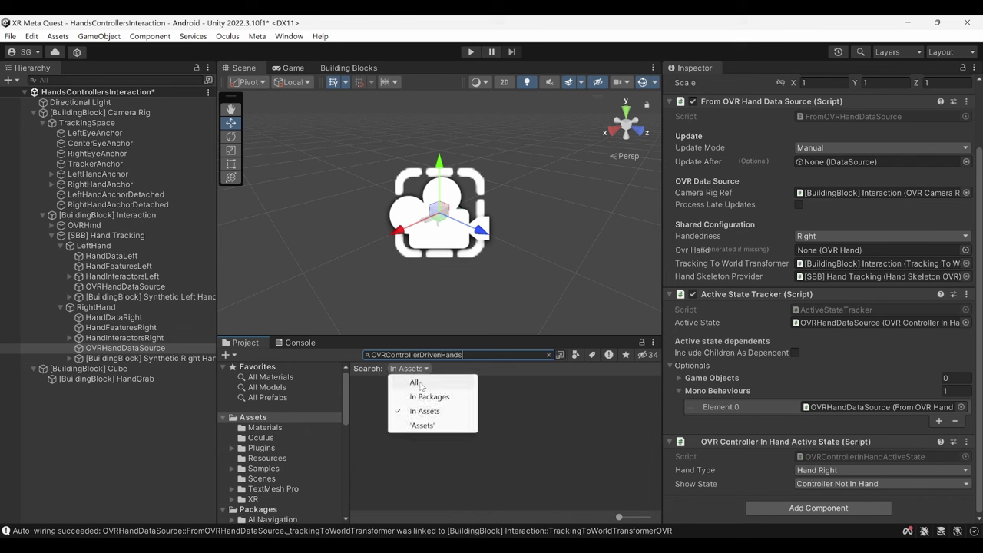
left_click(414, 383)
left_click(51, 235)
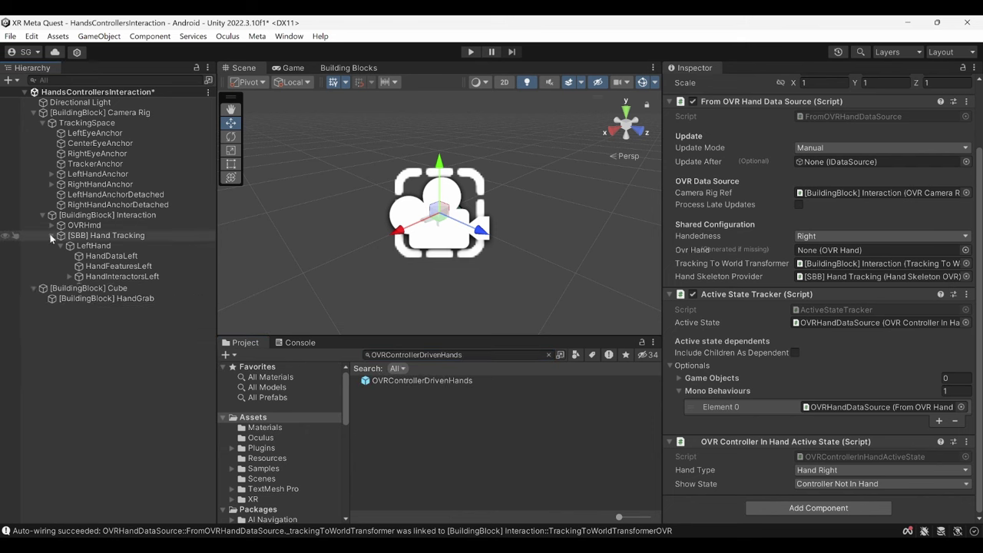
left_click_drag(397, 377, 139, 242)
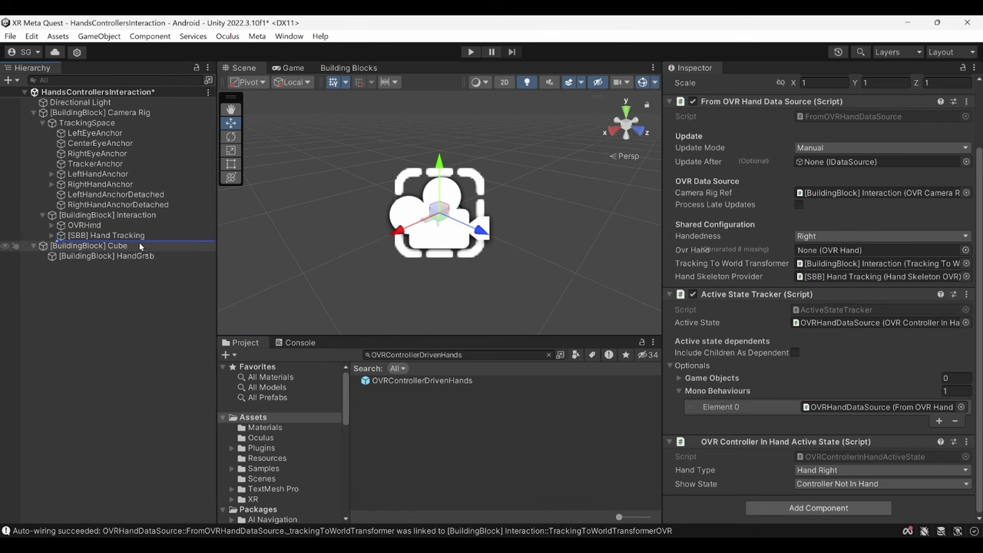
left_click_drag(139, 246, 139, 246)
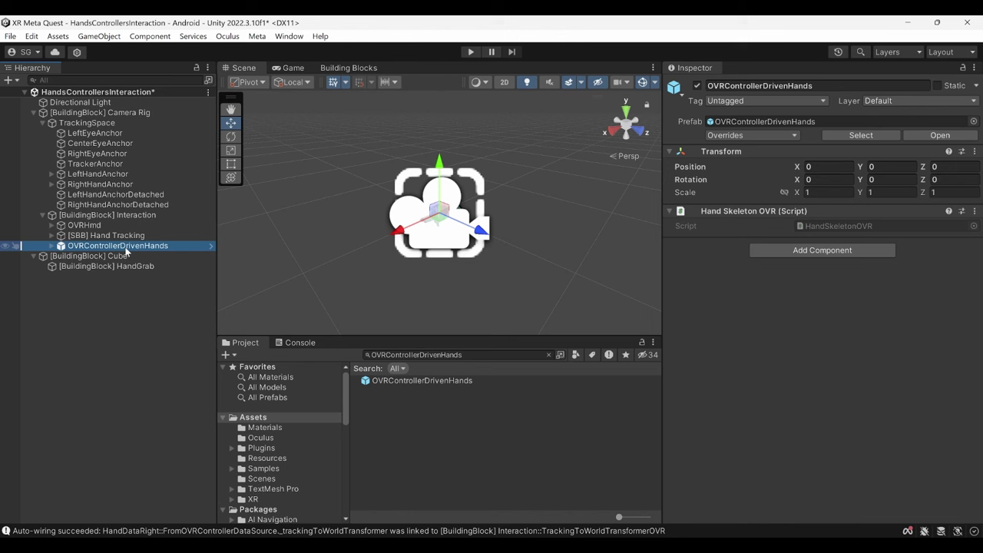
- Set the OVR Controller Helper's Show State to Always on OVRLeftControllerPrefab under OVRLeftControllerSynthetic
left_click(51, 246)
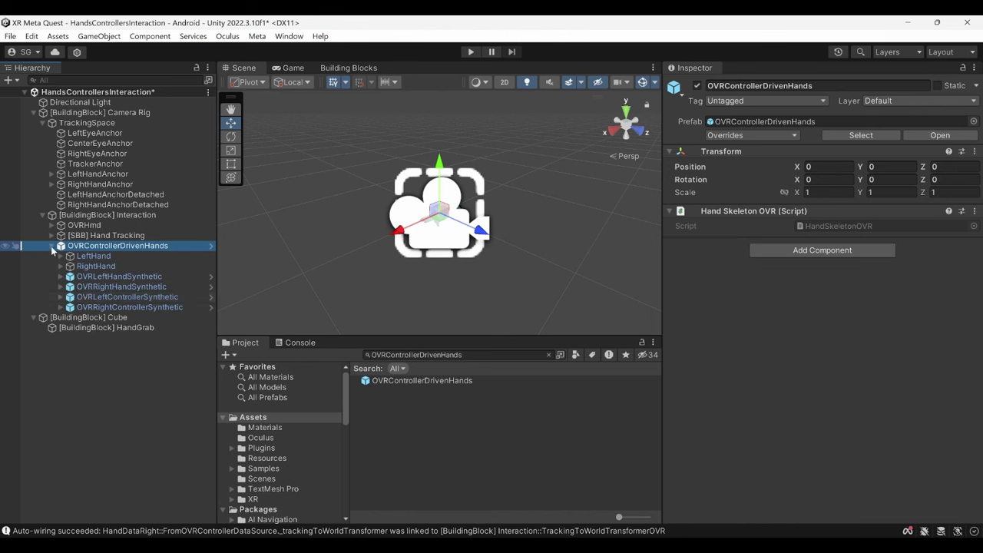
left_click(61, 297)
left_click(61, 318)
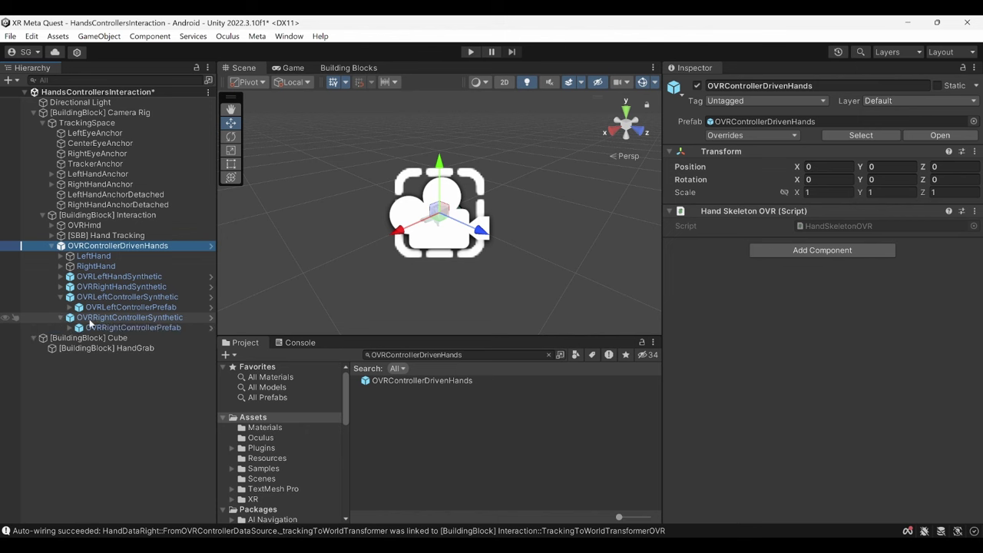
left_click(132, 327)
left_click(151, 307)
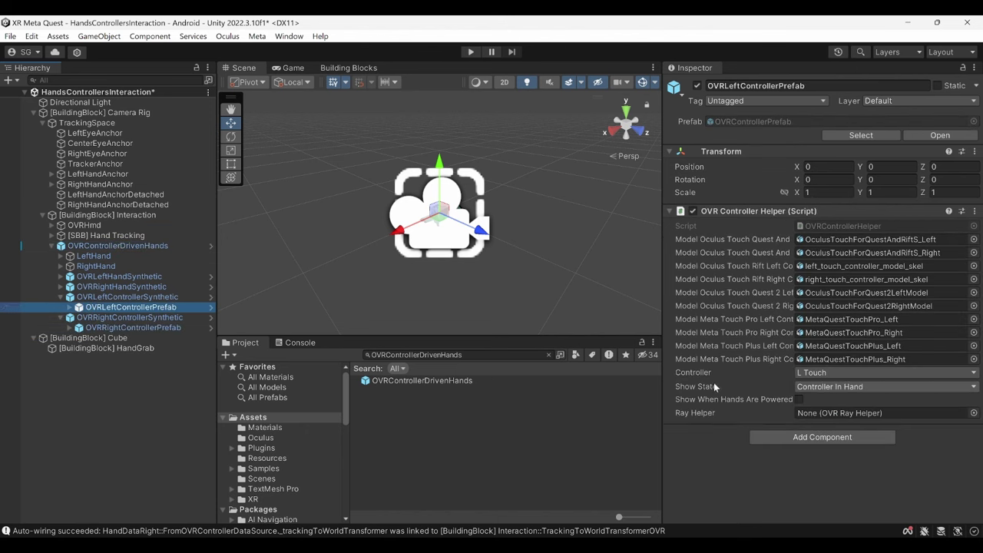
left_click(799, 386)
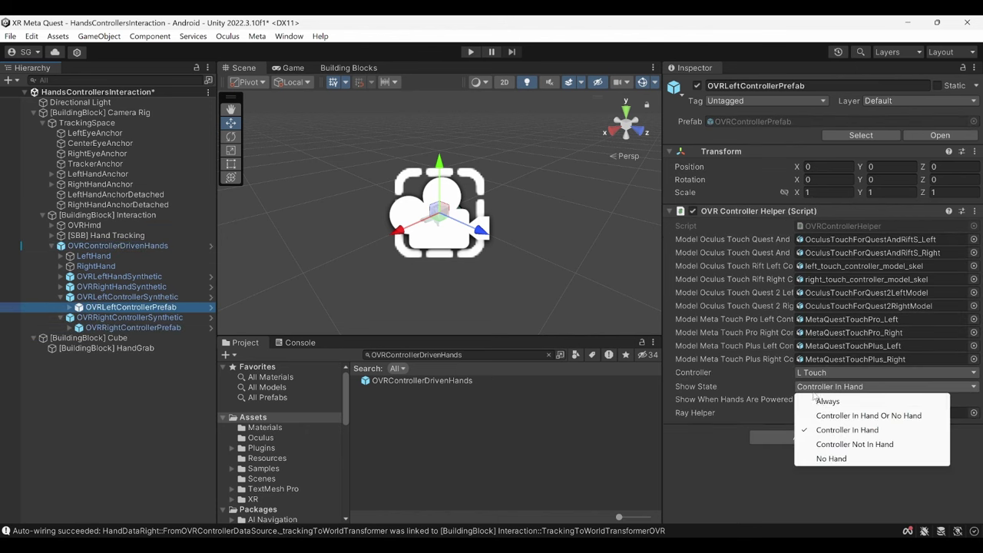
left_click(820, 404)
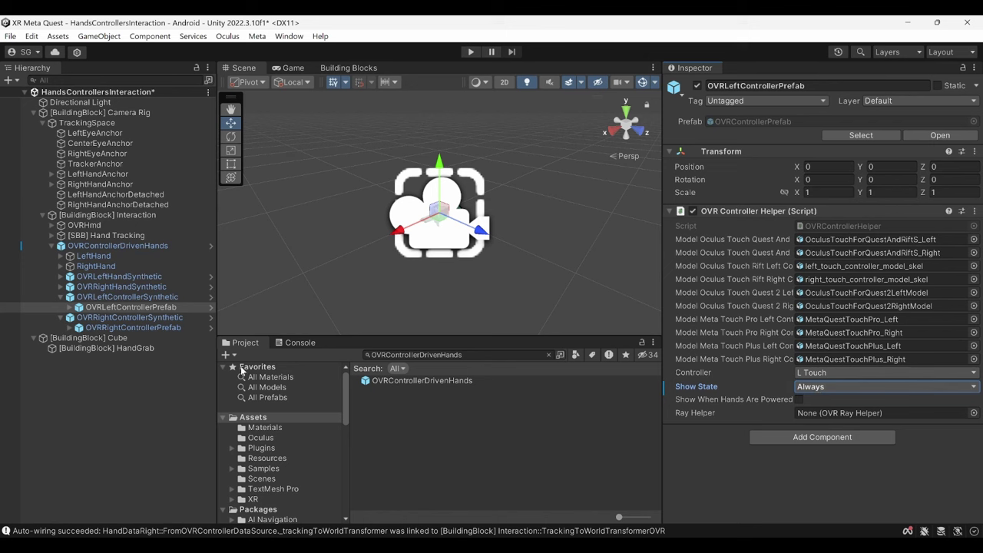
- Set the OVR Controller Helper's Show State to Always on OVRRightControllerPrefab
left_click(168, 331)
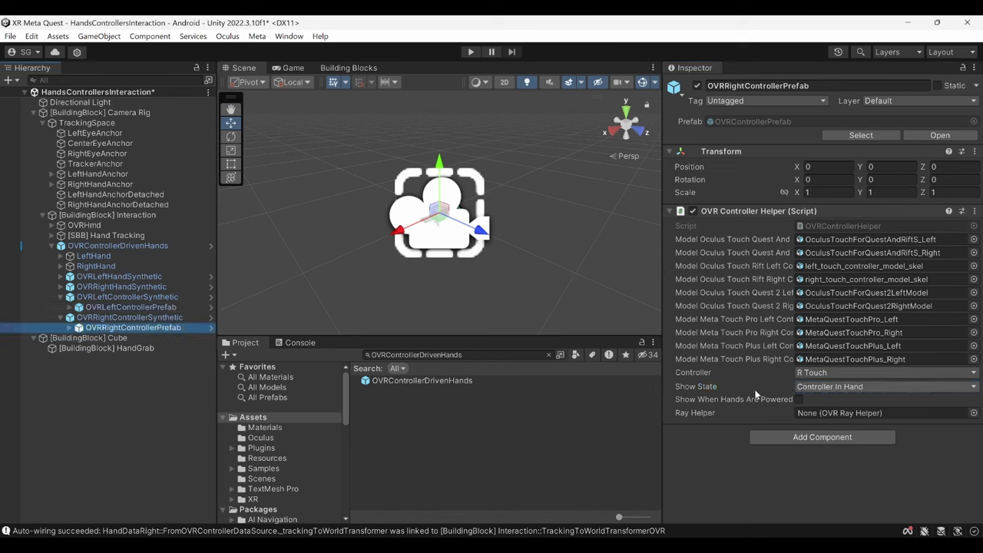
left_click(804, 388)
left_click(841, 402)
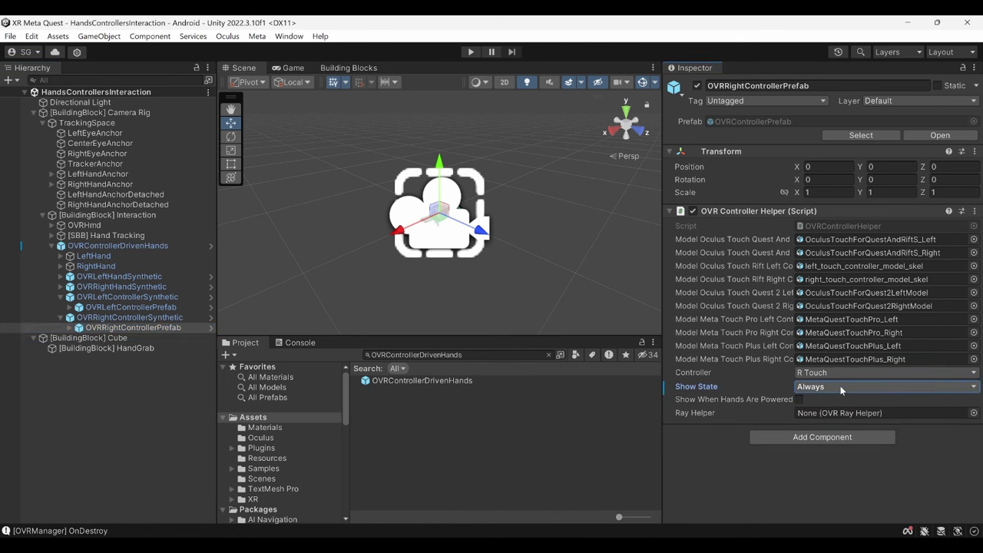
- Set the [BuildingBlock] Cube's position to Y 1.25 and Z 0.5, and save the scene
left_click(190, 338)
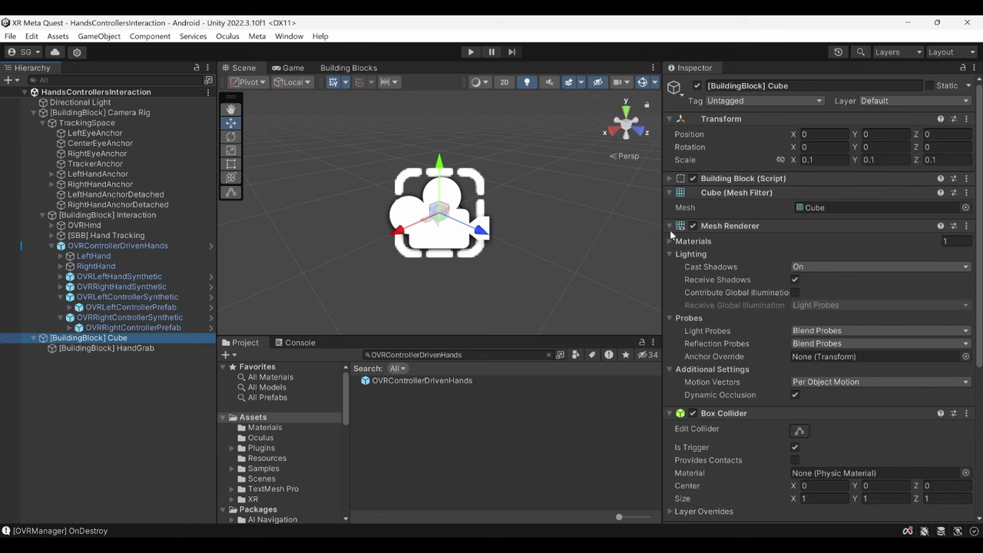
left_click(874, 134)
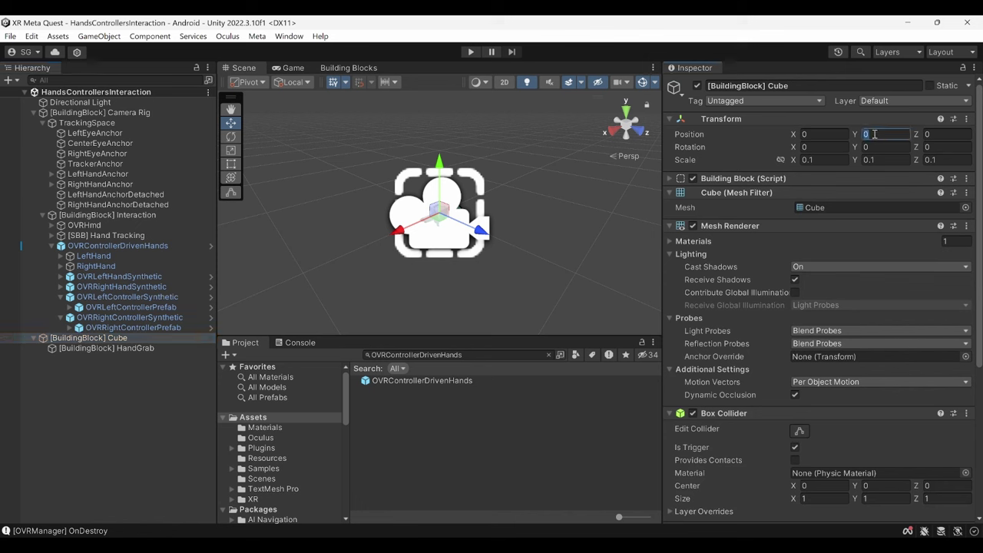
type("1")
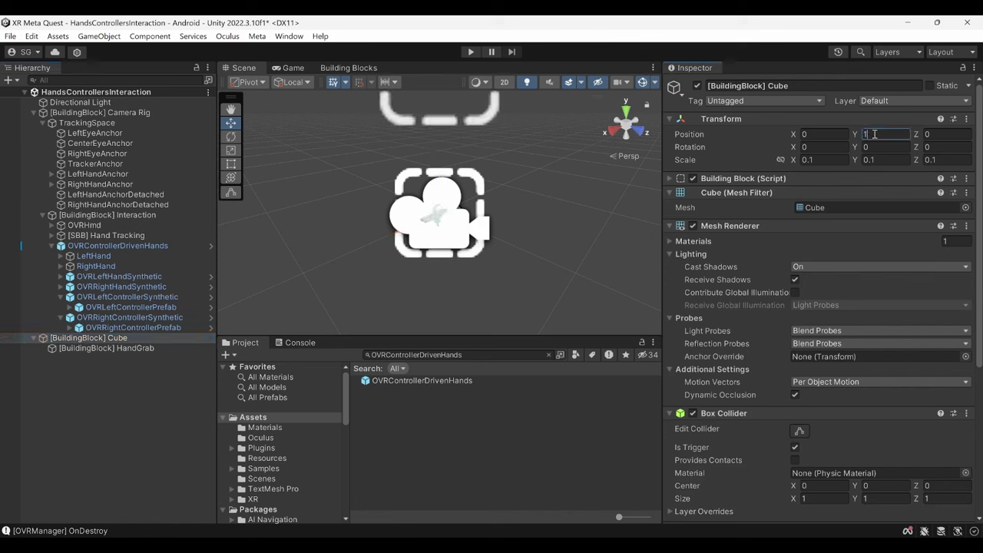
type(".2")
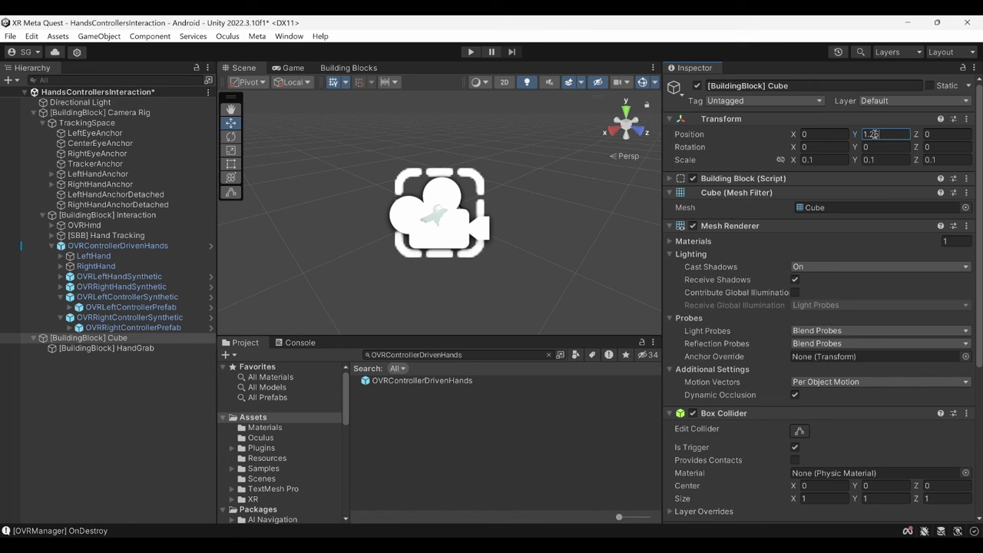
type("5")
left_click(941, 134)
type(".5")
key("ctrl+s")
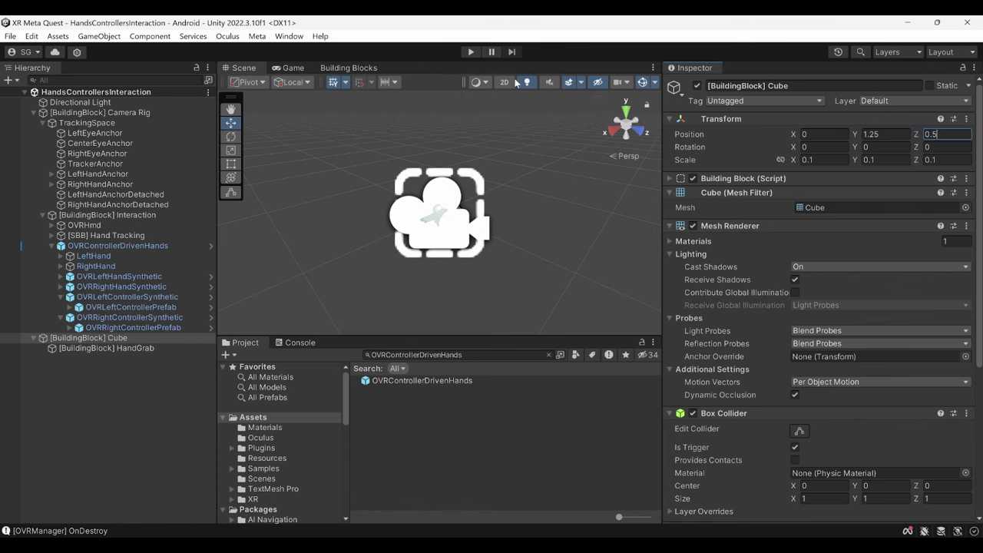
- Run the scene in play mode to test the hands and controllers with the cube, and stop it
left_click(471, 52)
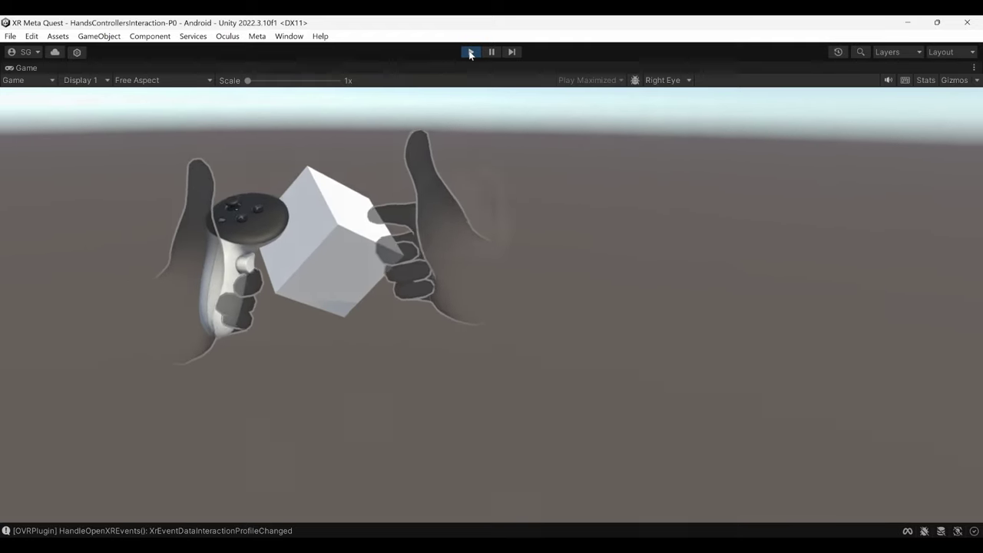
left_click(471, 53)
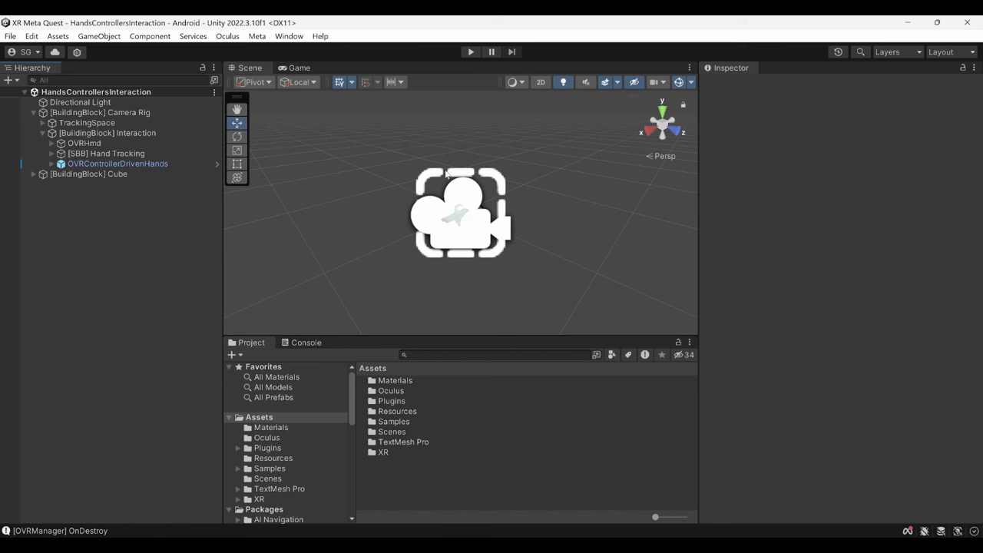
- Search the project for HandGrabInteractor and select the HandGrabInteractor prefab
left_click(433, 355)
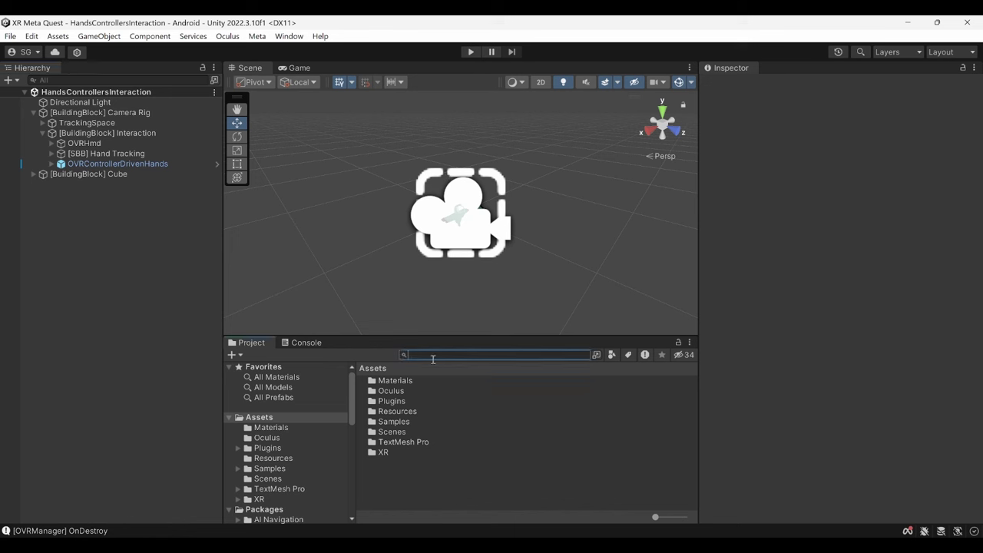
type("HandGr")
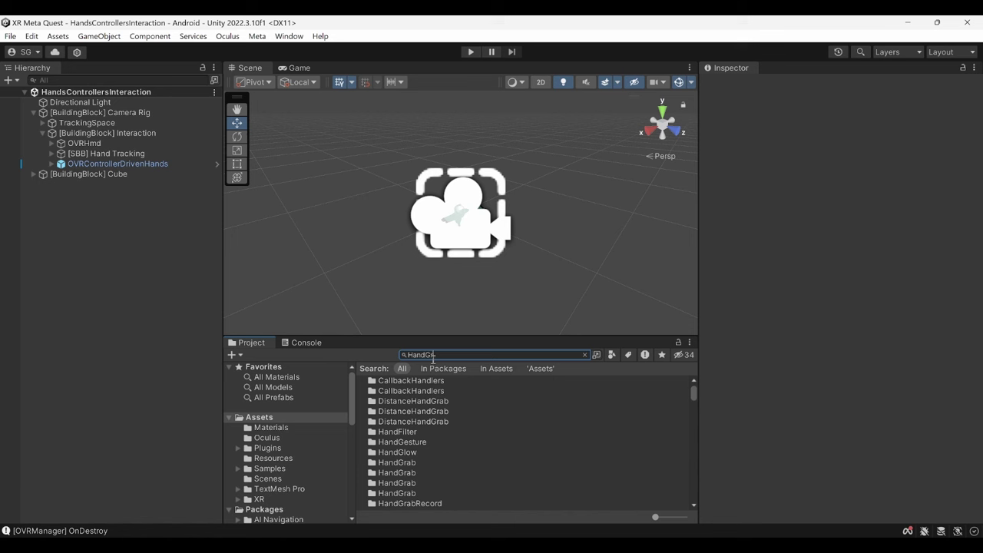
type("abInteractor")
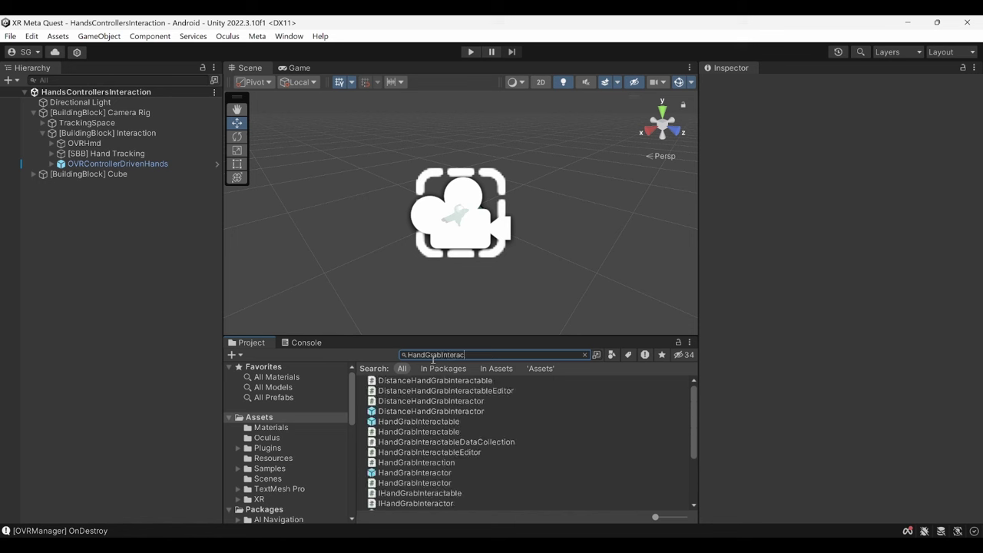
left_click(421, 400)
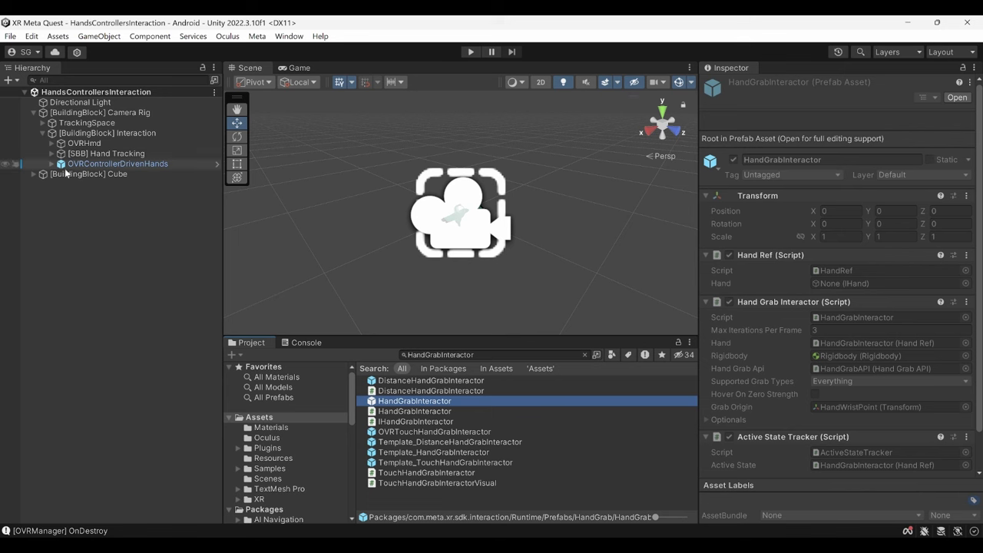
- Add the HandGrabInteractor prefab under both HandInteractorsLeft and HandInteractorsRight of OVRControllerDrivenHands
left_click(52, 165)
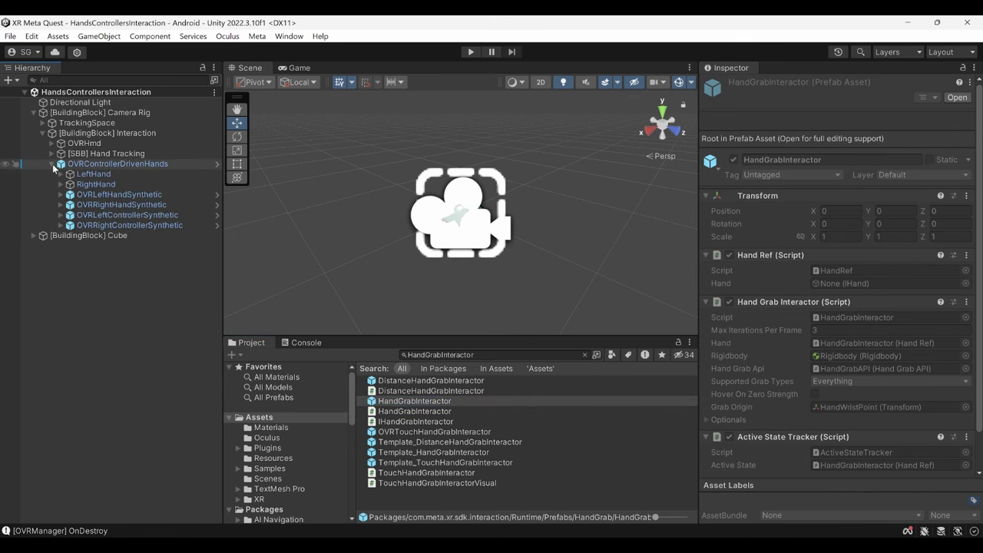
left_click(60, 175)
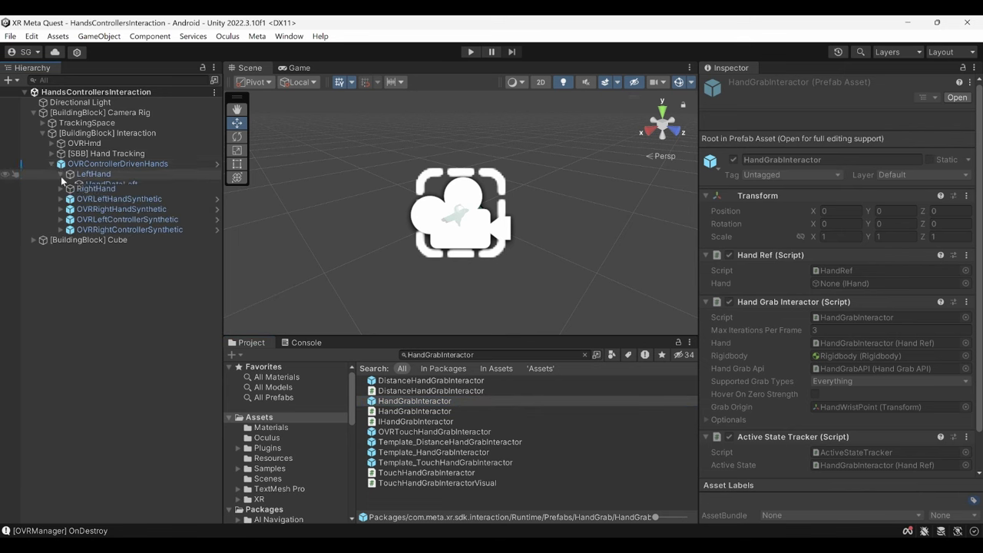
left_click(60, 216)
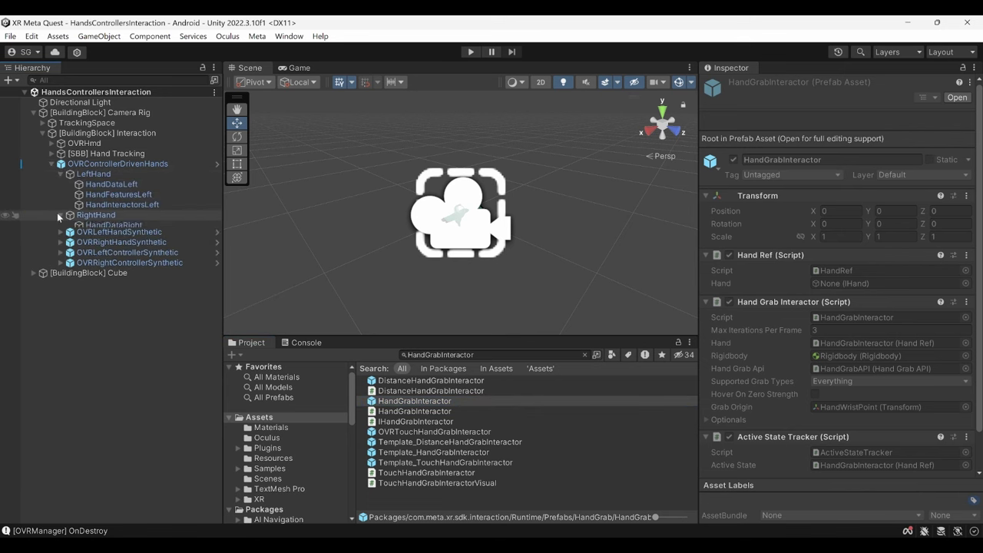
left_click(110, 204)
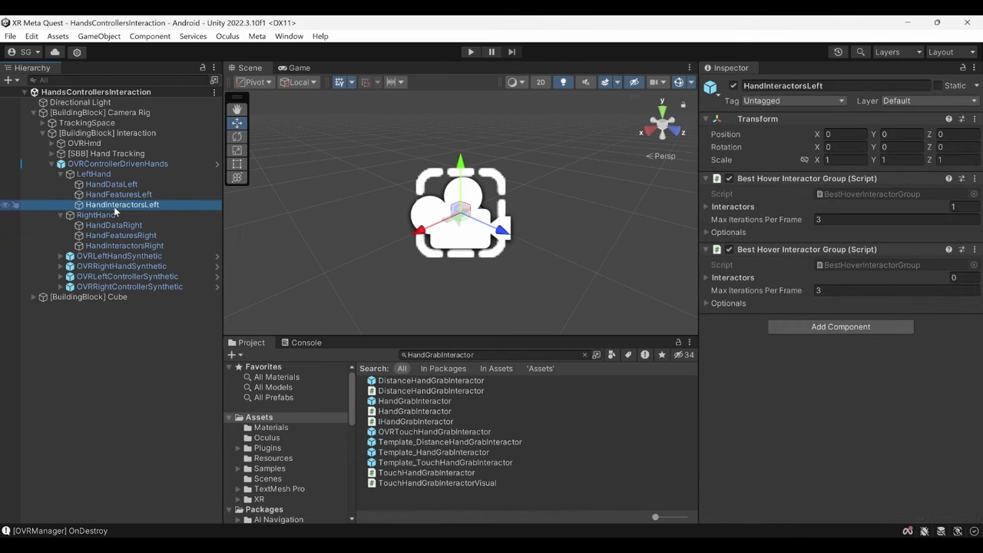
left_click_drag(396, 402, 141, 208)
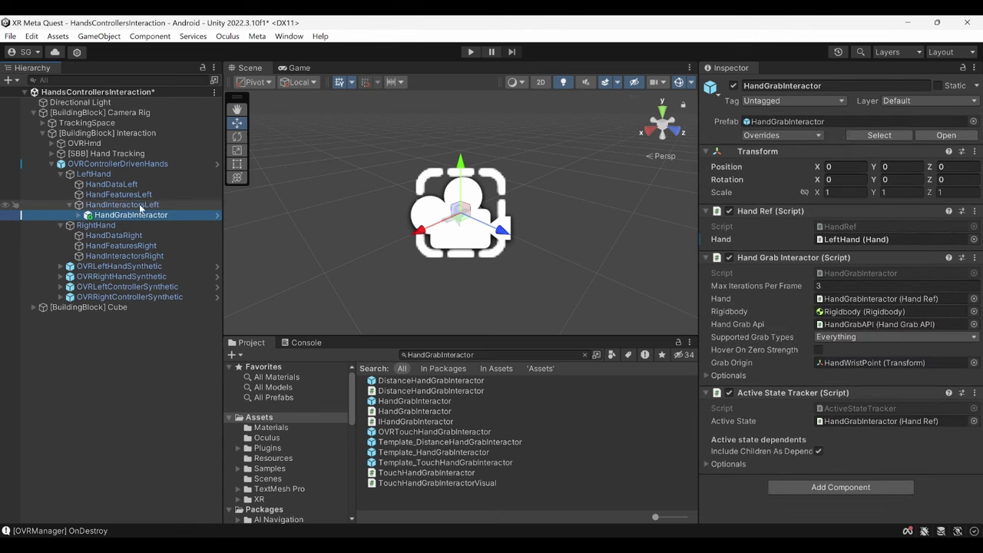
left_click(124, 256)
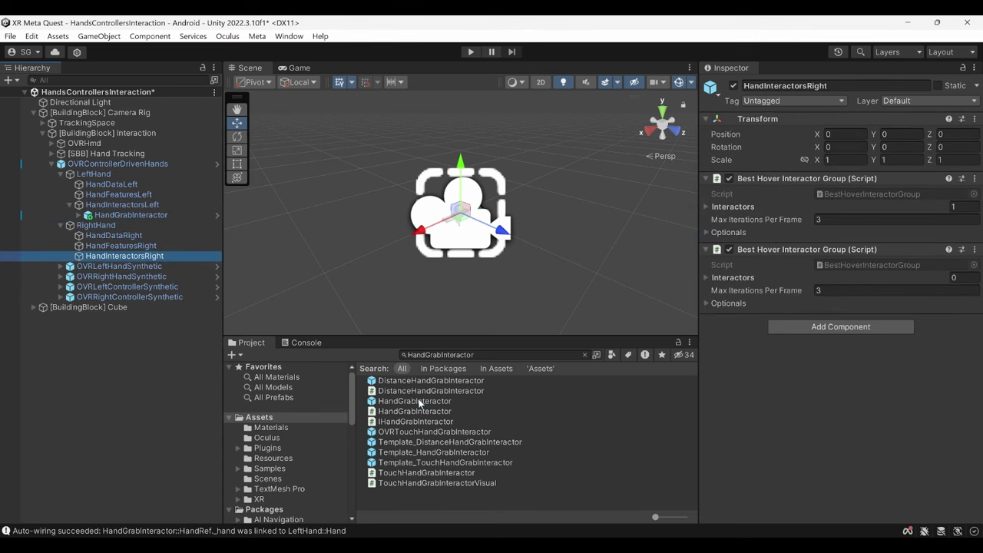
left_click_drag(421, 401, 150, 258)
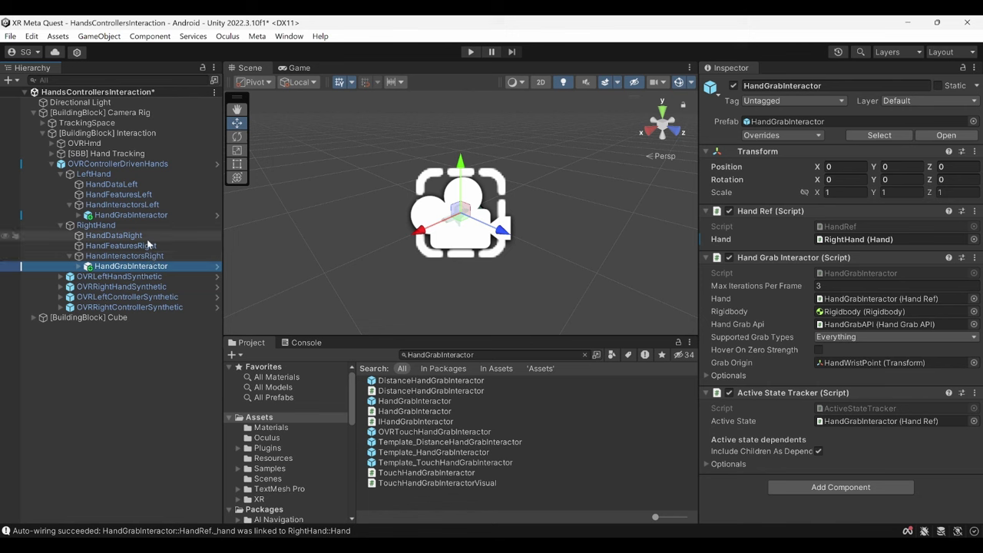
- Enable Hover On Zero Strength on the HandGrabInteractor under HandInteractorsLeft
left_click(93, 174)
left_click(124, 215)
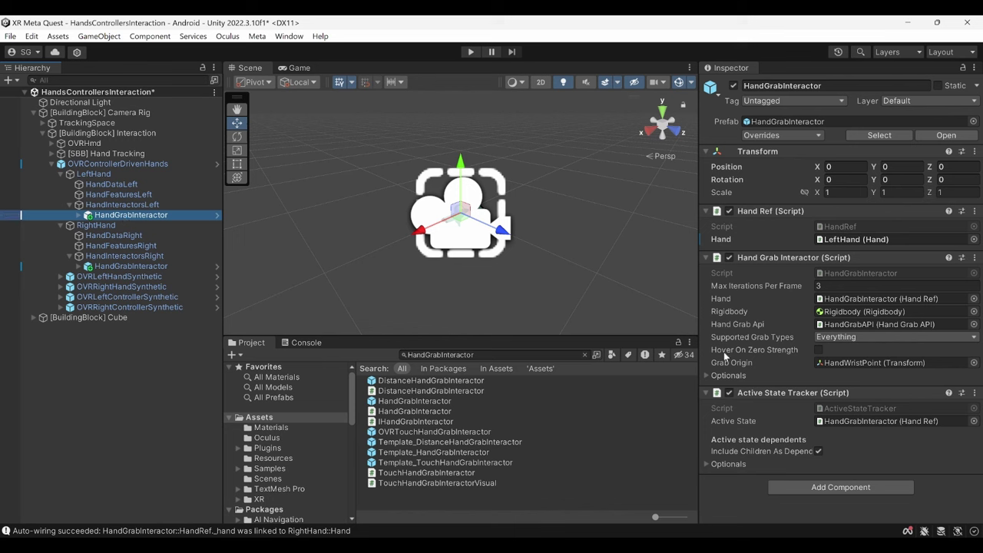
left_click(818, 350)
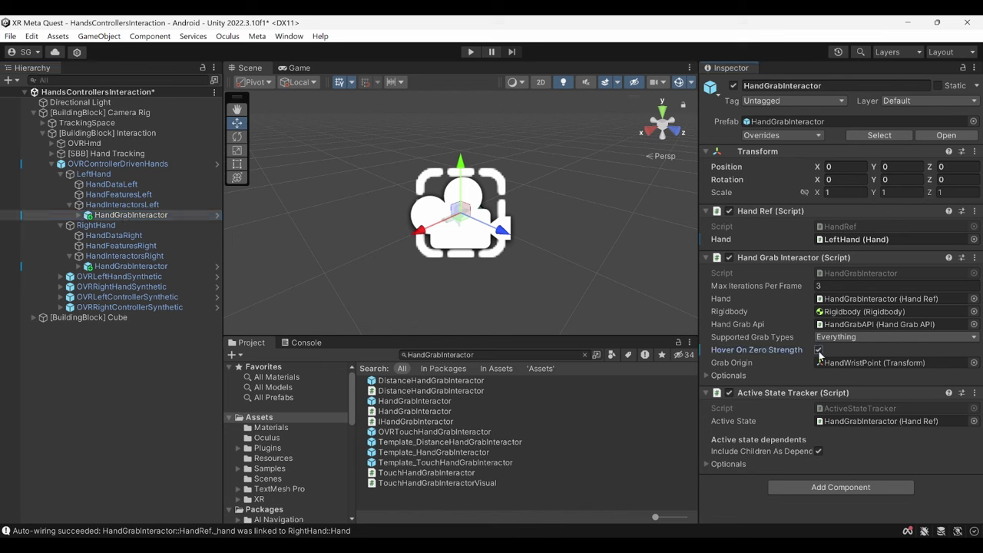
- Add a Controller Pinch Injector to the left hand's HandGrabAPI, assigning HandGrabAPI as its Hand Grab API and LeftHand as its Controller
left_click(79, 215)
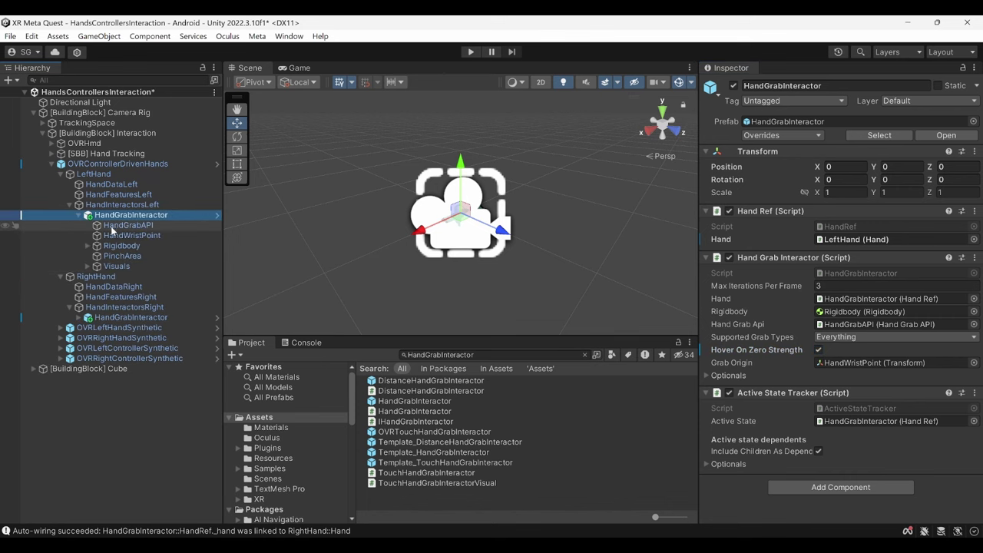
left_click(123, 225)
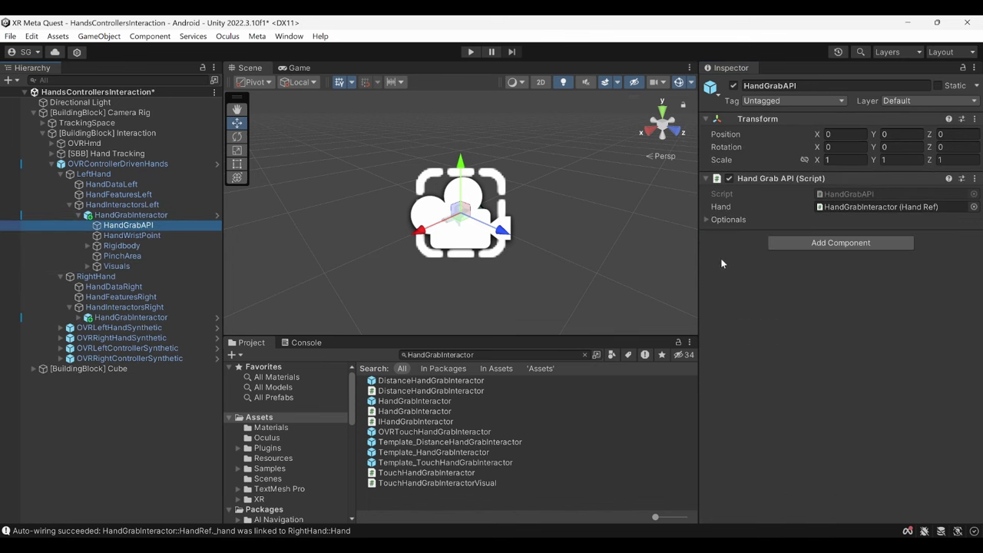
left_click(772, 246)
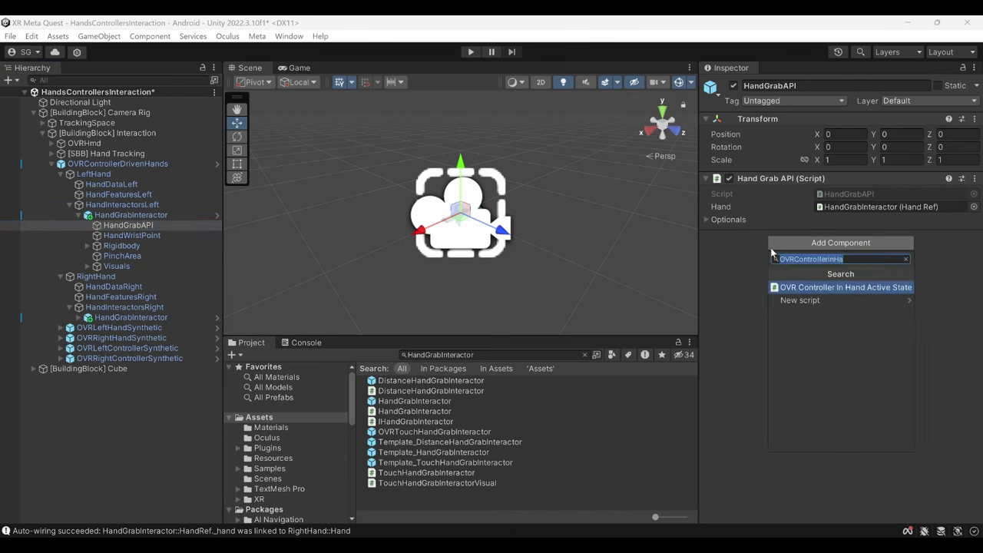
type("Controller")
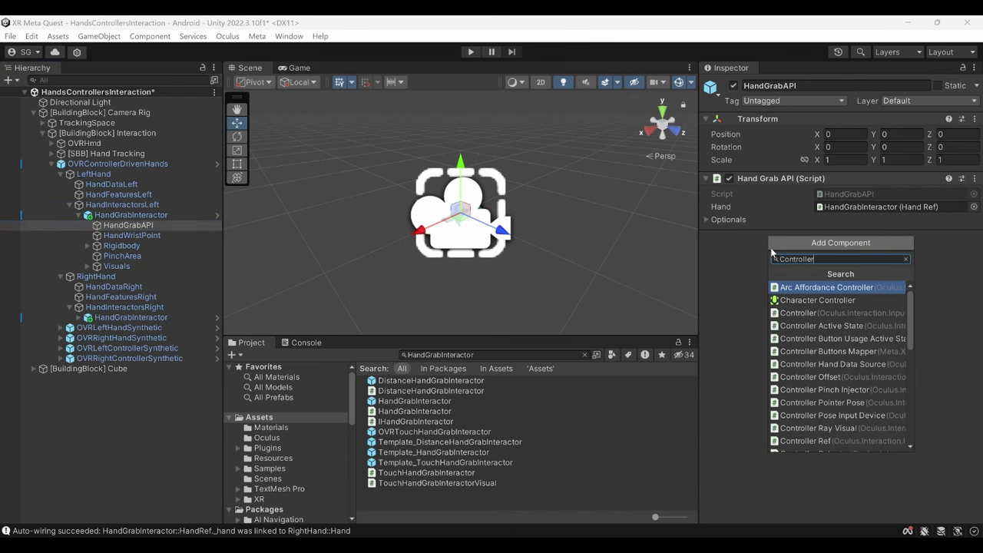
type("pinch")
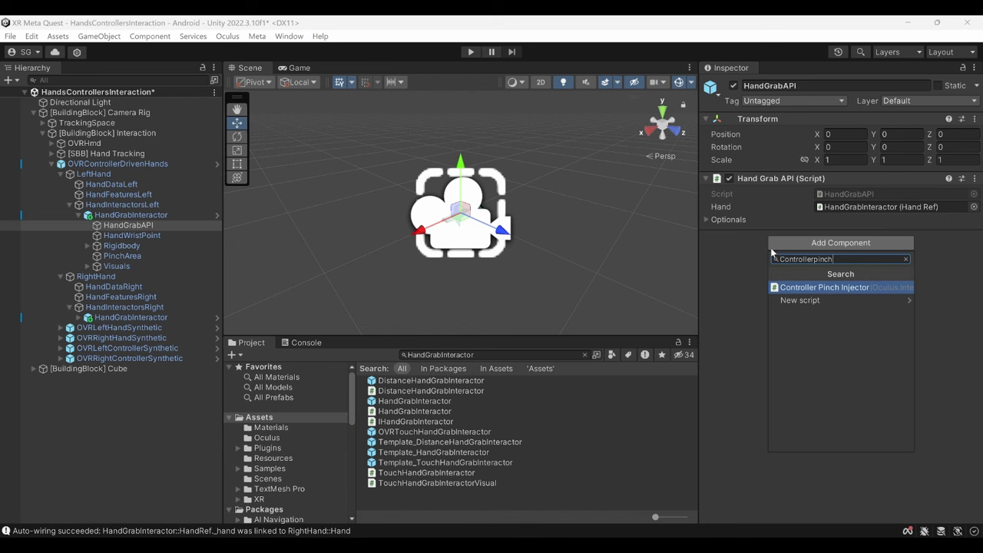
key("Return")
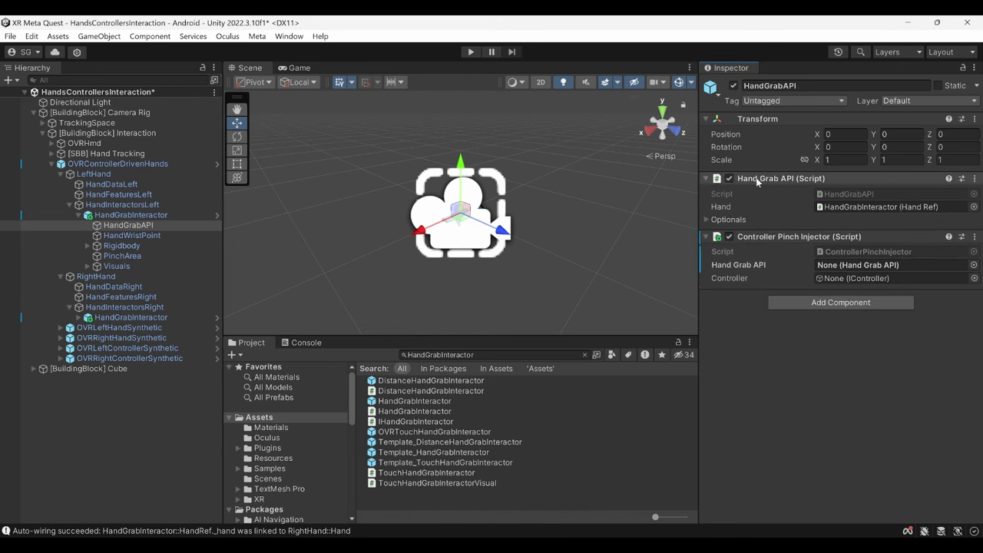
left_click_drag(757, 181, 883, 265)
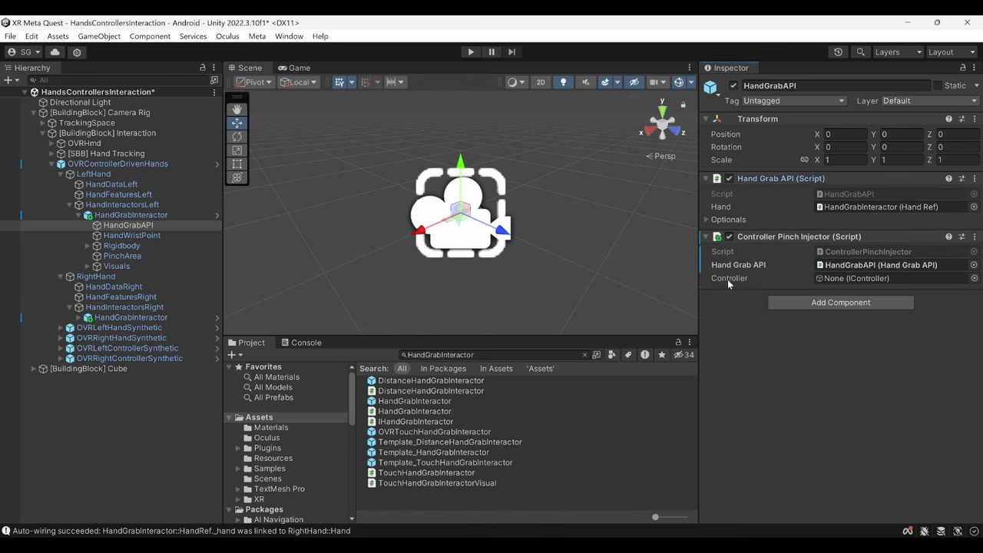
left_click_drag(93, 173, 851, 279)
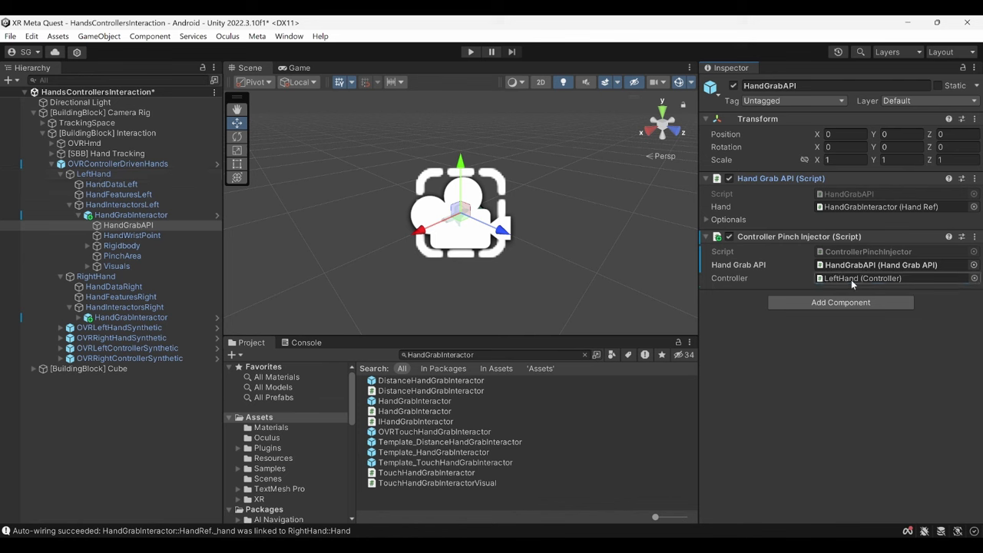
- Assign OVRLeftHandSynthetic as the Synthetic Hand of the left interactor's HandGrabVisual and activate that object
left_click(117, 266)
left_click(87, 267)
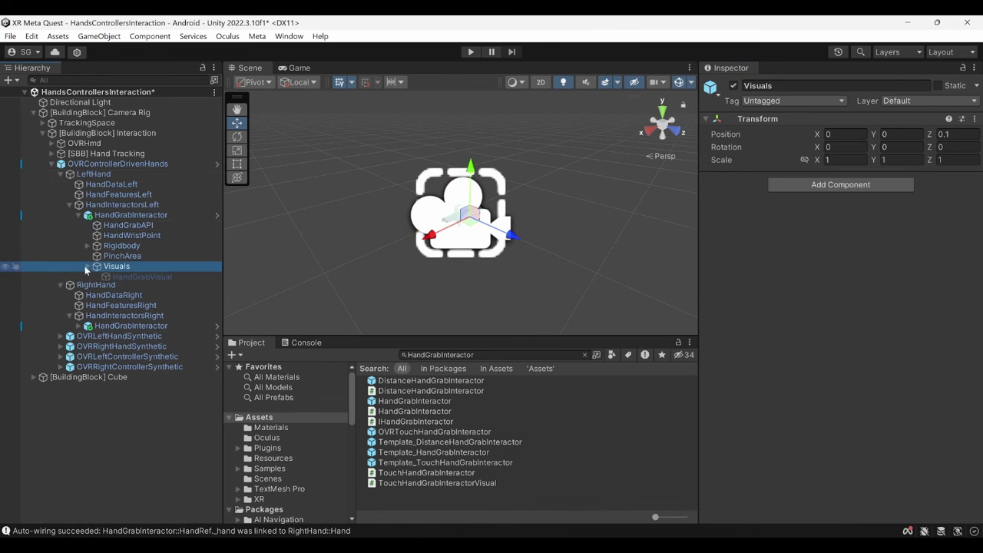
left_click(130, 277)
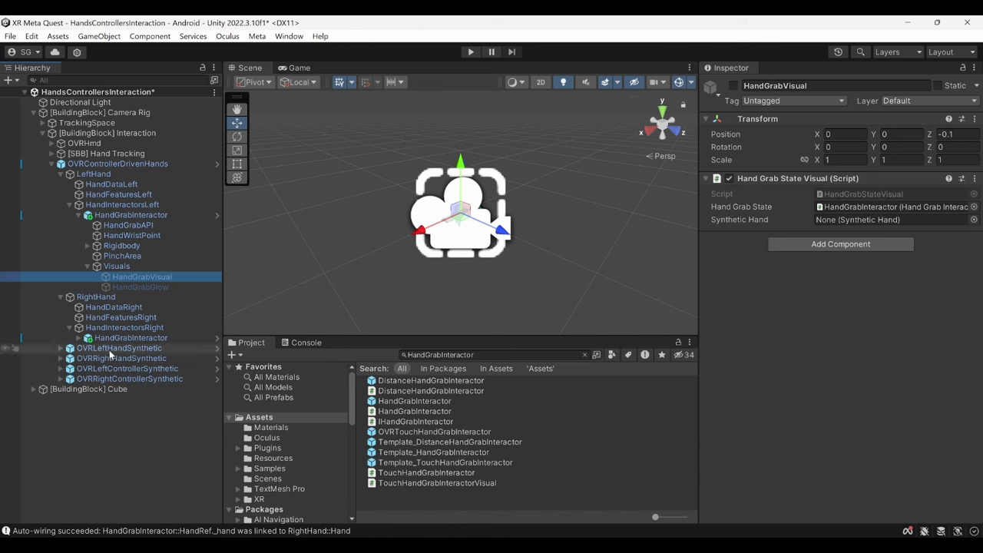
left_click_drag(98, 353, 841, 228)
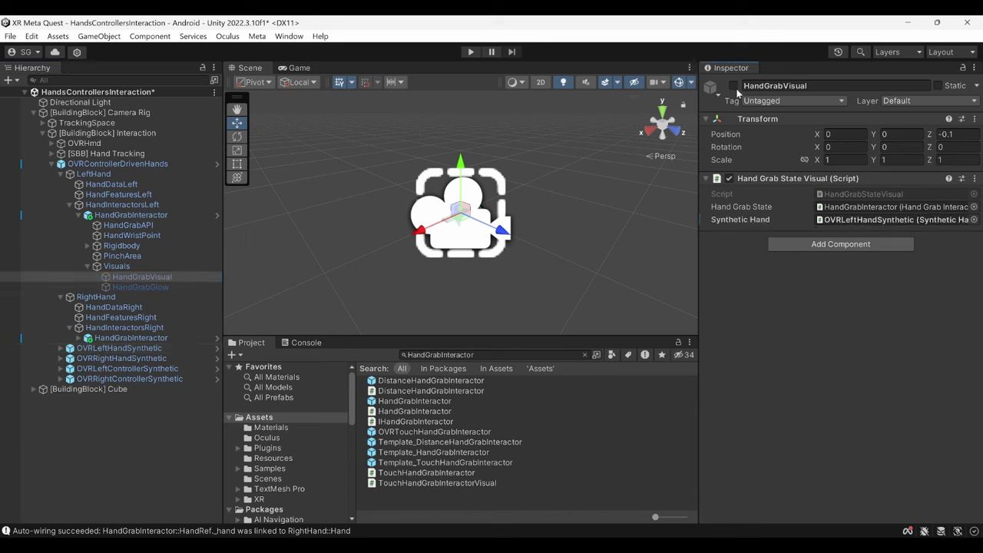
left_click(735, 86)
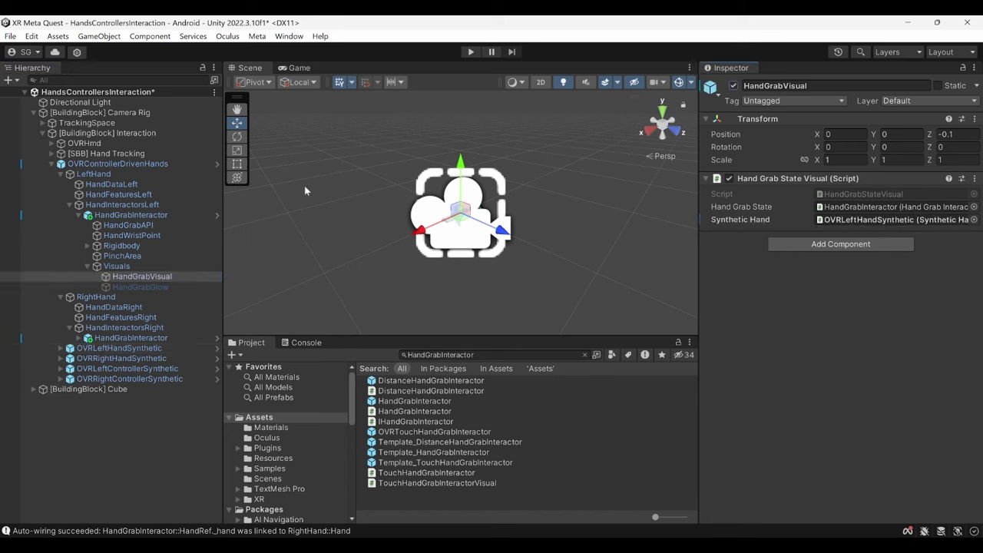
- Add the left HandGrabInteractor to the Interactors list of the second Best Hover Interactor Group on HandInteractorsLeft
left_click(176, 205)
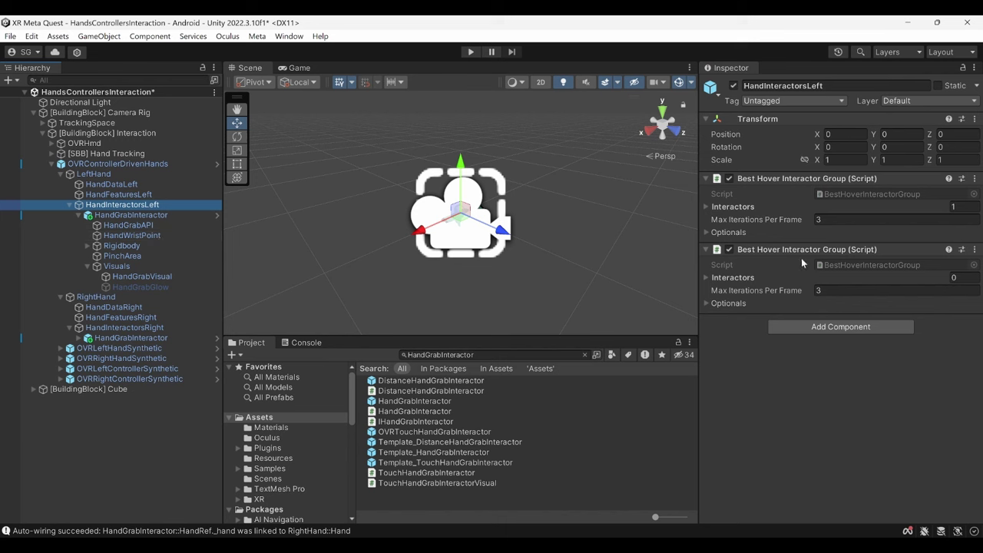
left_click(706, 278)
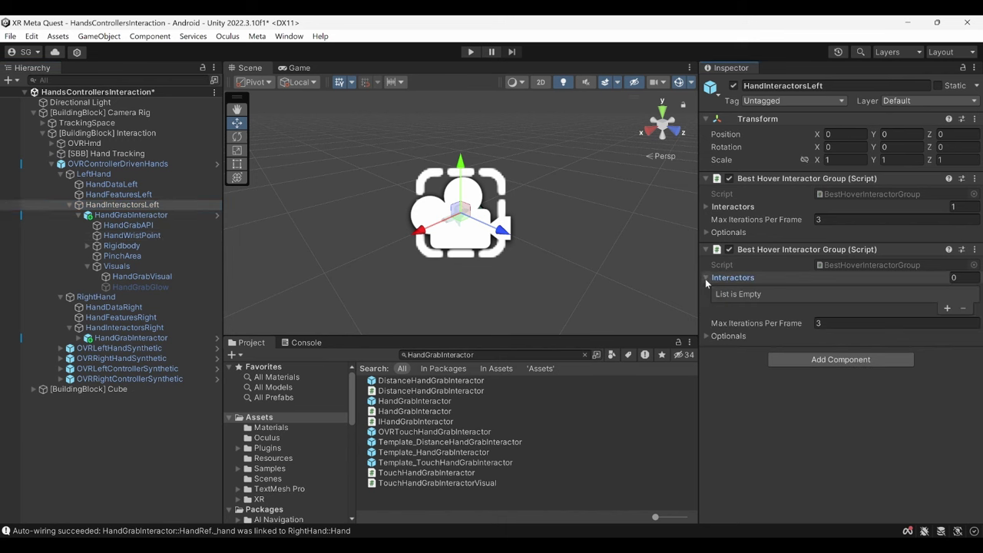
left_click_drag(123, 216, 759, 278)
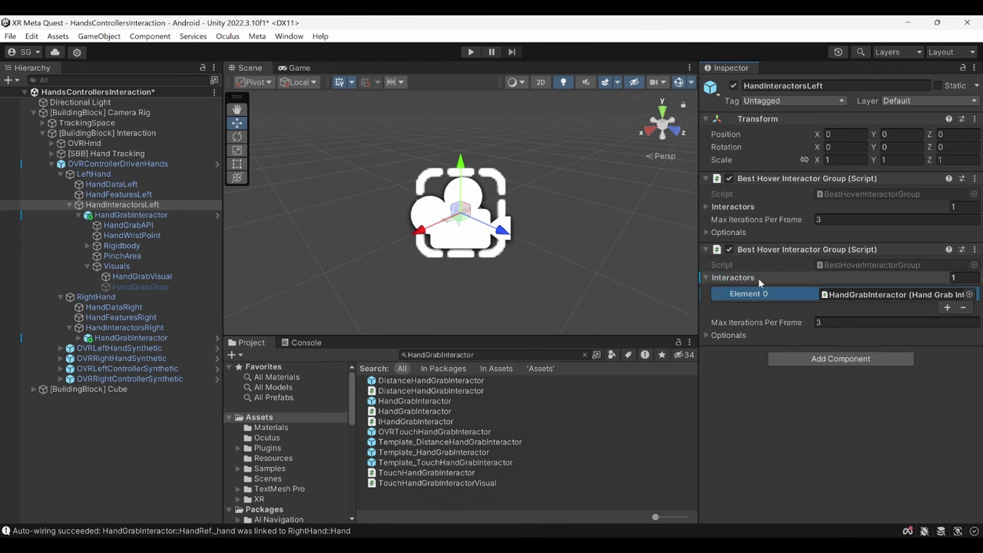
left_click(70, 206)
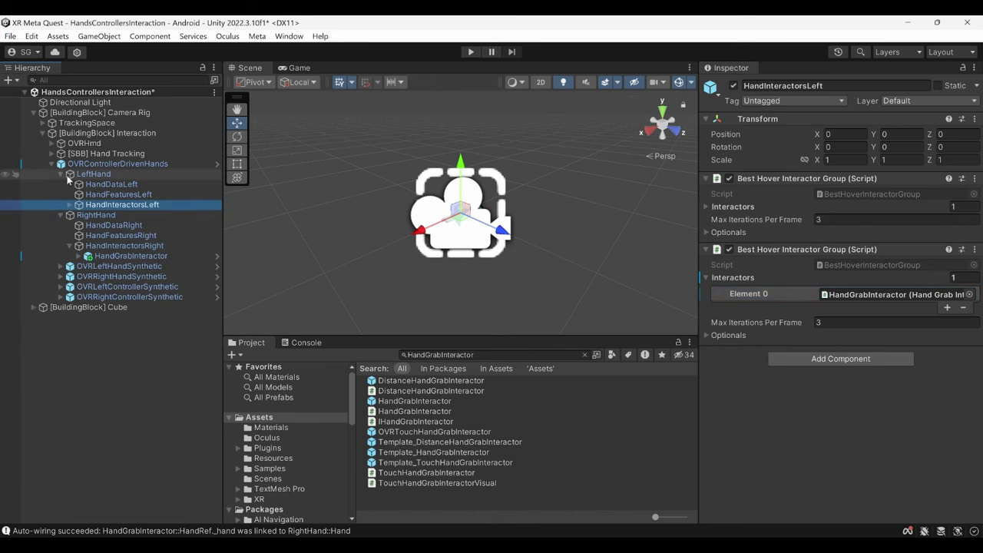
left_click(60, 174)
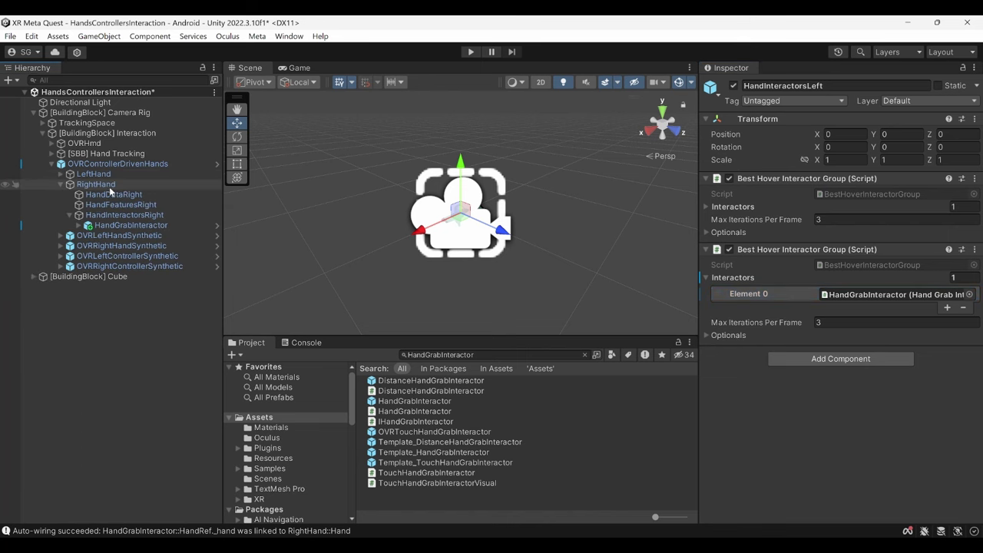
- Enable Hover On Zero Strength on the HandGrabInteractor under HandInteractorsRight
left_click(99, 184)
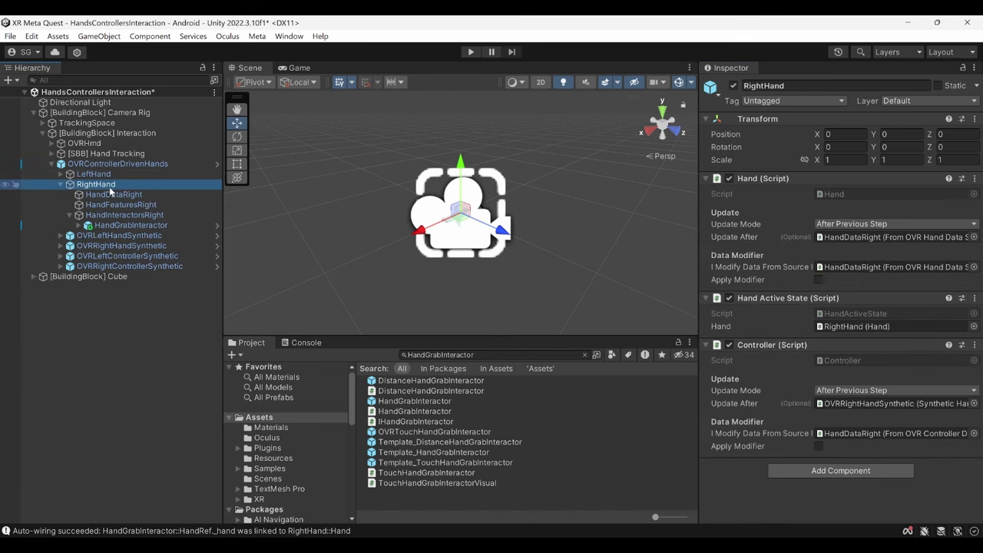
left_click(129, 225)
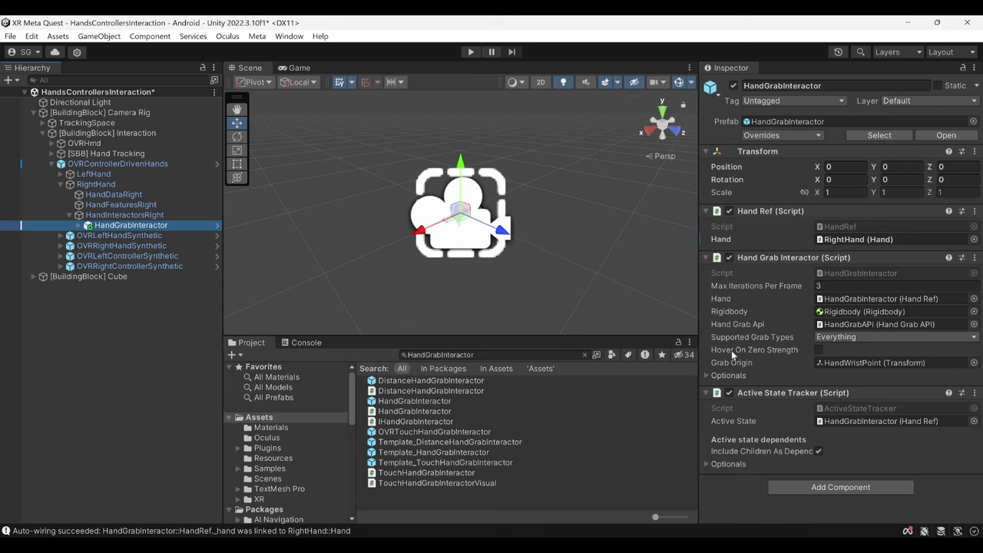
left_click(819, 355)
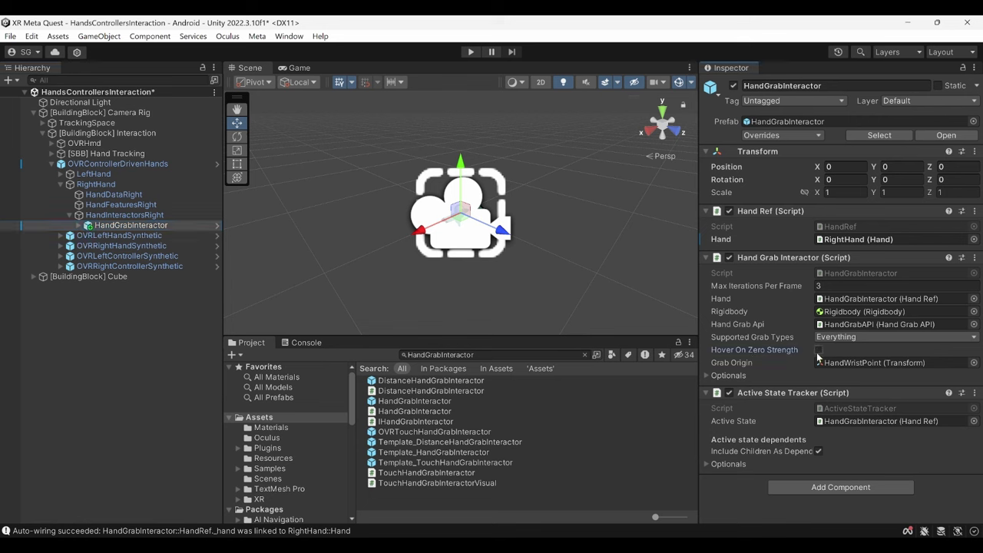
left_click(819, 350)
- Add a Controller Pinch Injector to the right hand's HandGrabAPI, assigning HandGrabAPI as its Hand Grab API and RightHand as its Controller
left_click(78, 225)
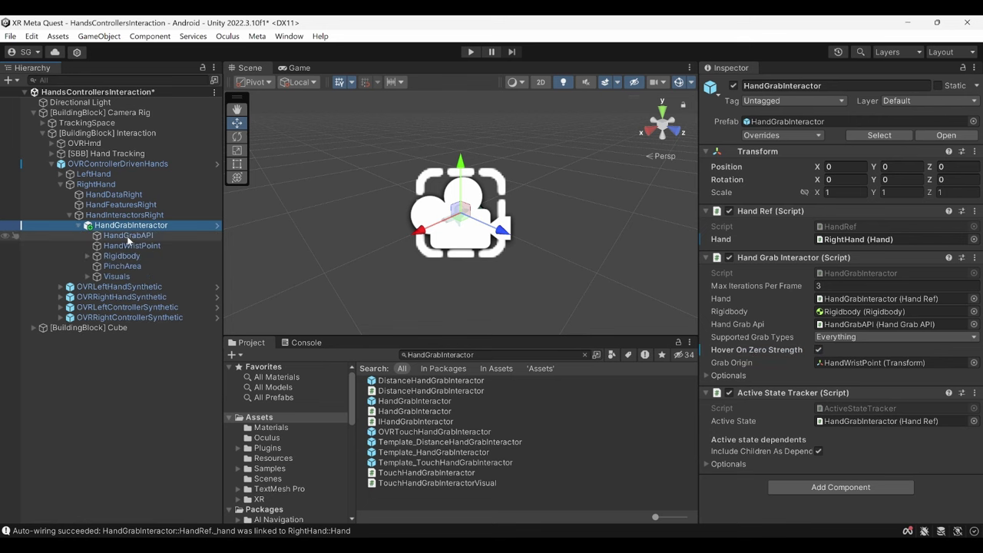
left_click(126, 236)
left_click(807, 243)
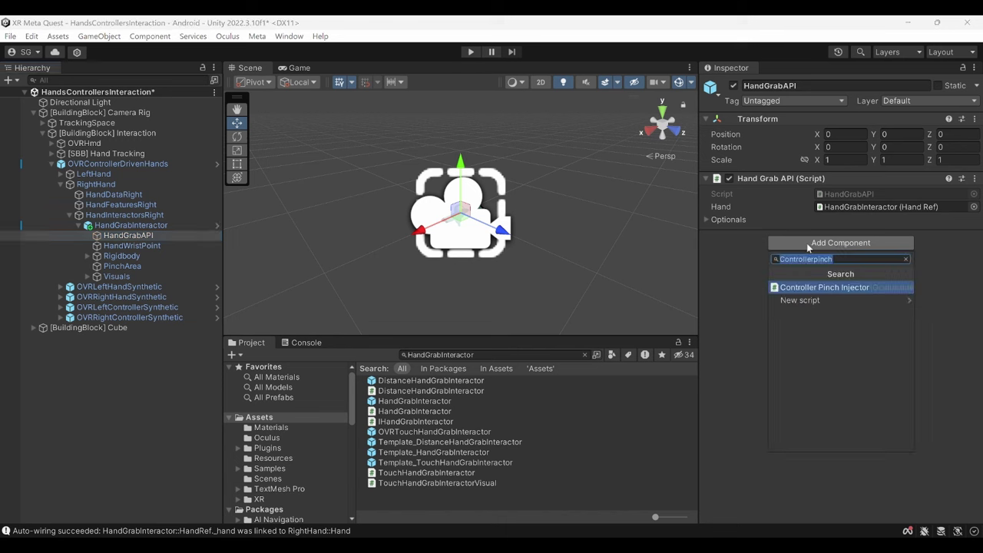
key("Return")
left_click_drag(750, 183, 876, 265)
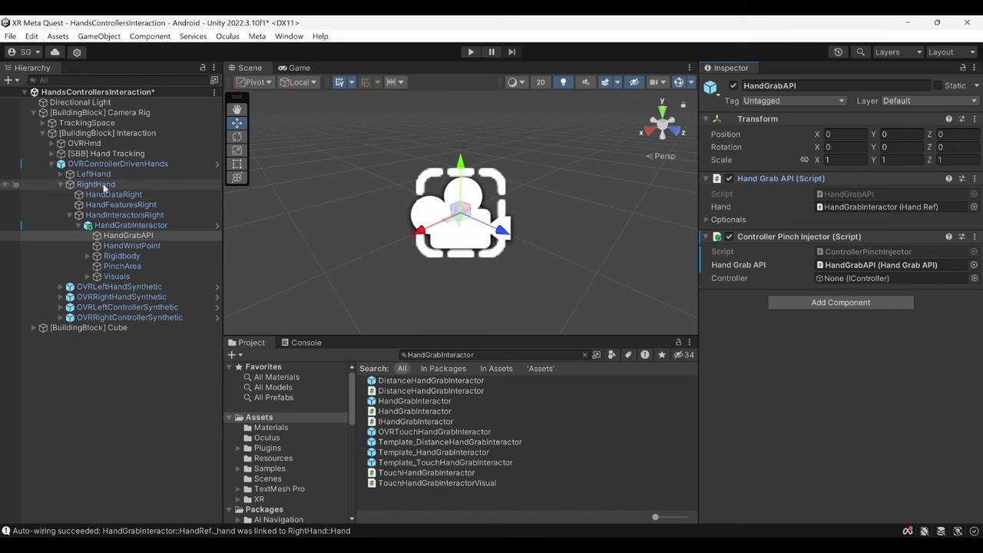
left_click_drag(106, 187, 853, 283)
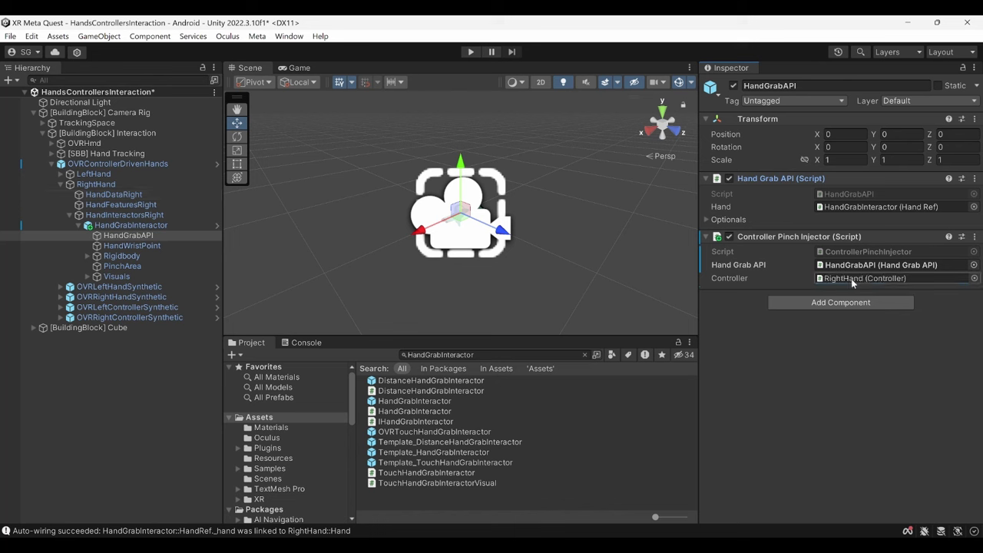
- Assign OVRRightHandSynthetic as the Synthetic Hand of the right interactor's HandGrabVisual and activate that object
left_click(117, 276)
left_click(88, 276)
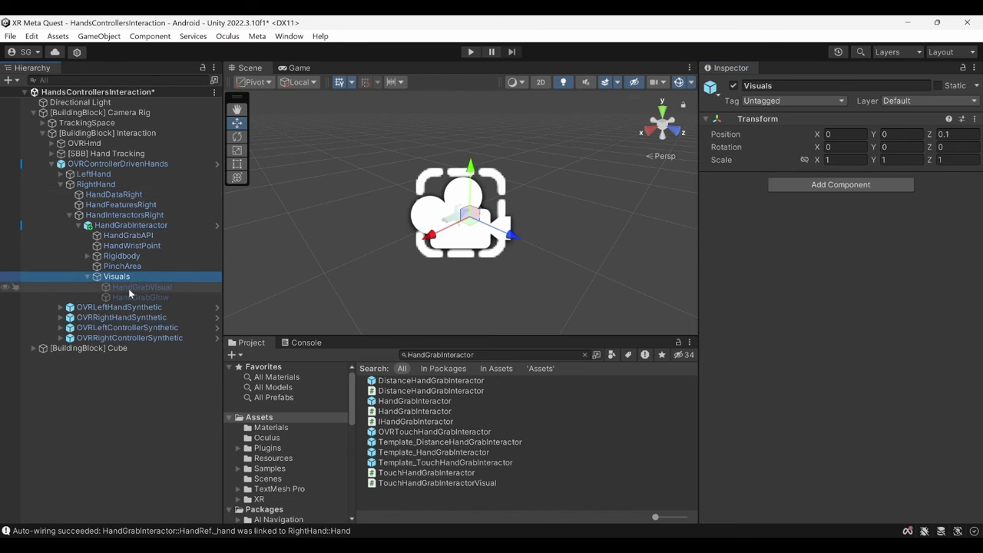
left_click(131, 288)
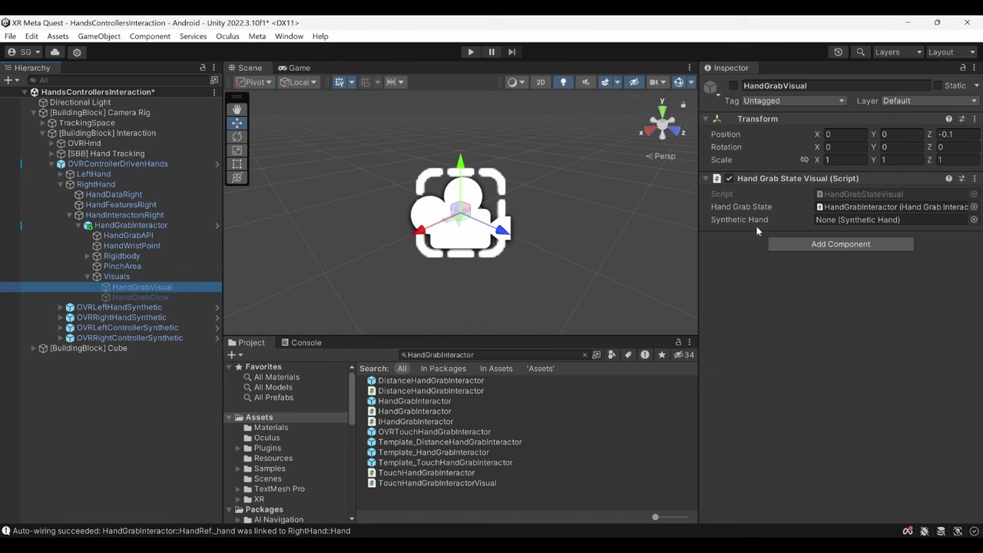
left_click_drag(115, 317, 823, 221)
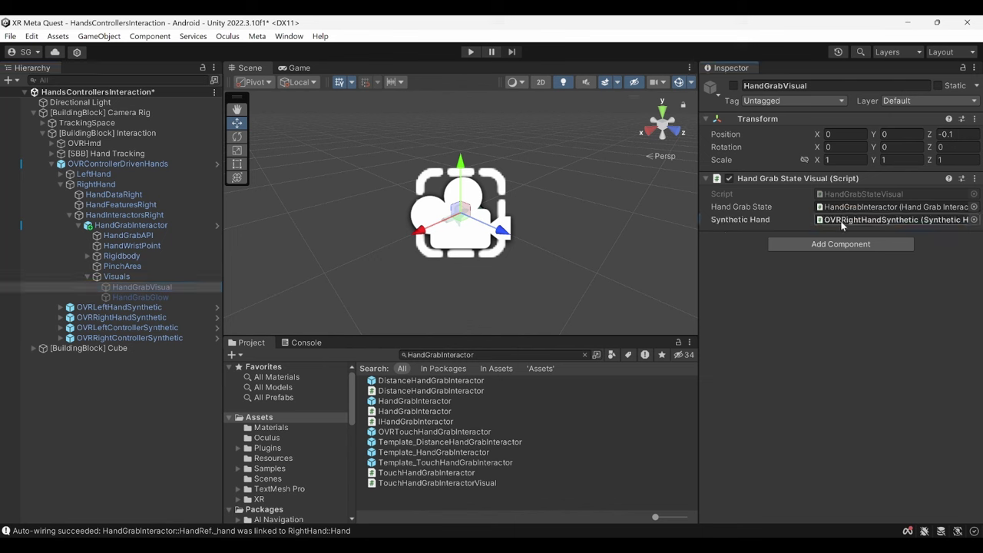
left_click(733, 86)
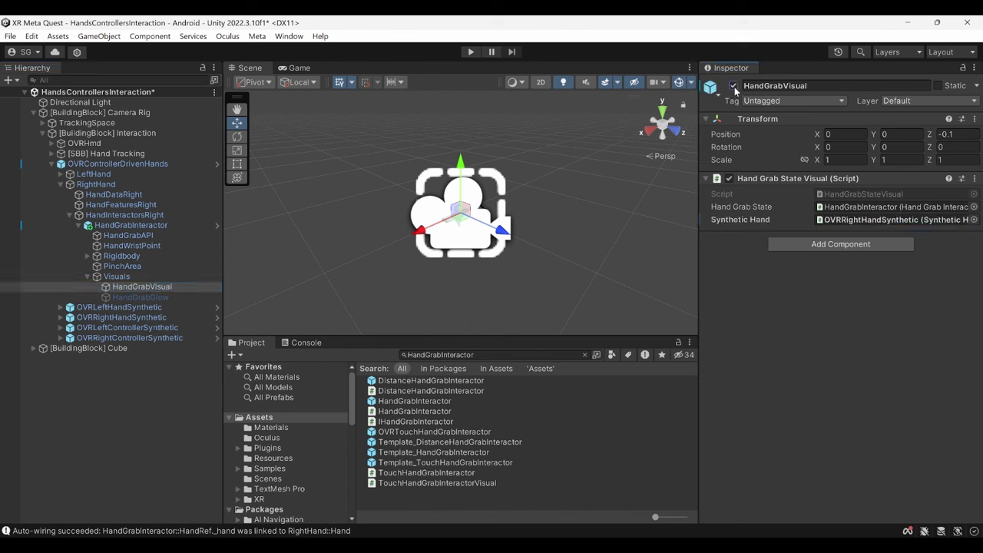
- Add the right HandGrabInteractor to the Interactors list of the second Best Hover Interactor Group on HandInteractorsRight
left_click(140, 216)
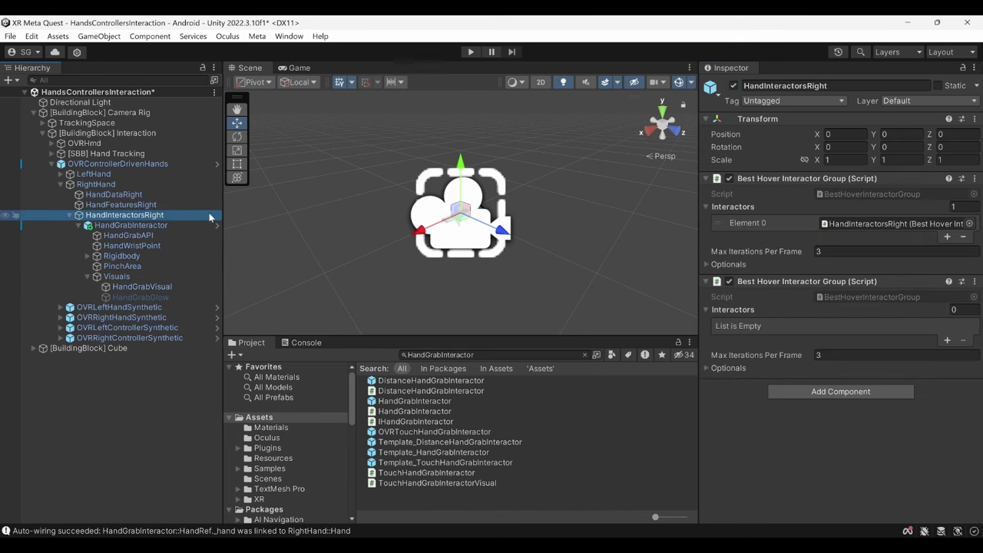
left_click_drag(140, 229, 753, 310)
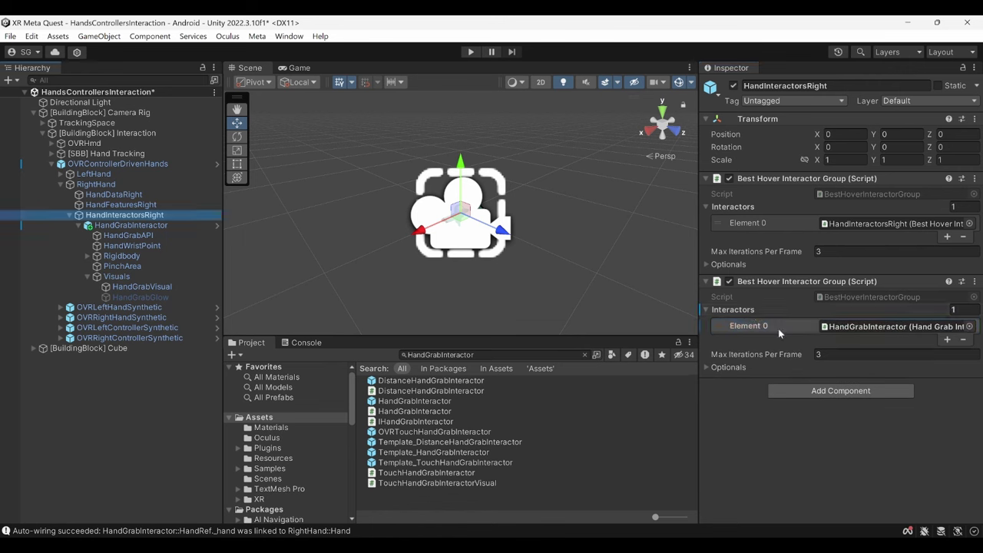
left_click(69, 214)
- Find the ControllerRANSACVelocityCalculator prefab, place it under LeftHand, and assign LeftHand as the Controller of its Controller Pose Input Device
left_click(62, 174)
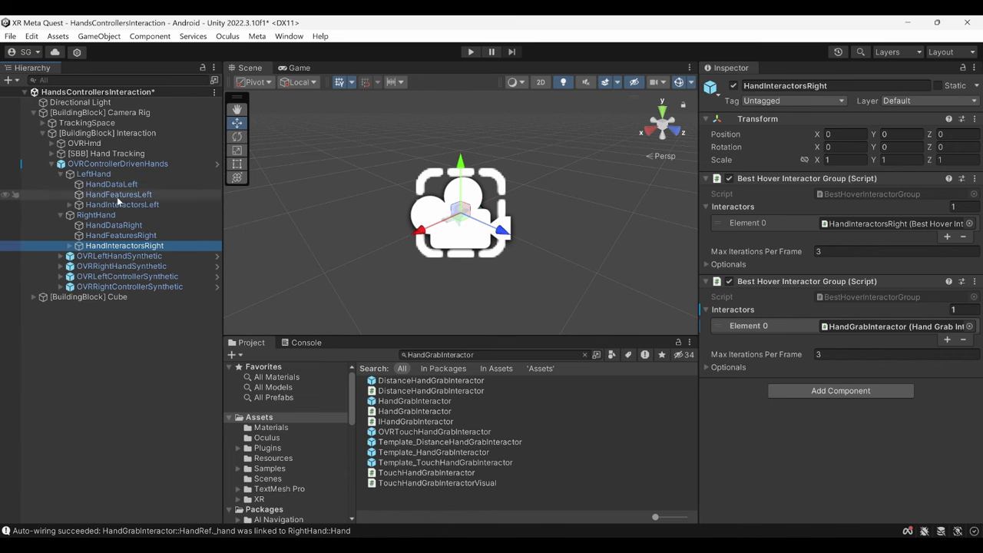
left_click(481, 355)
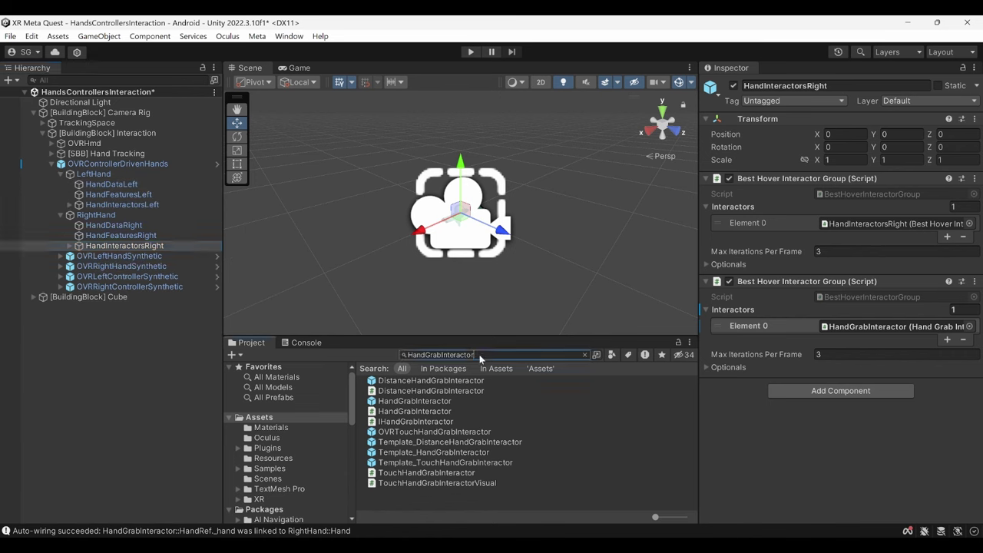
type("Co")
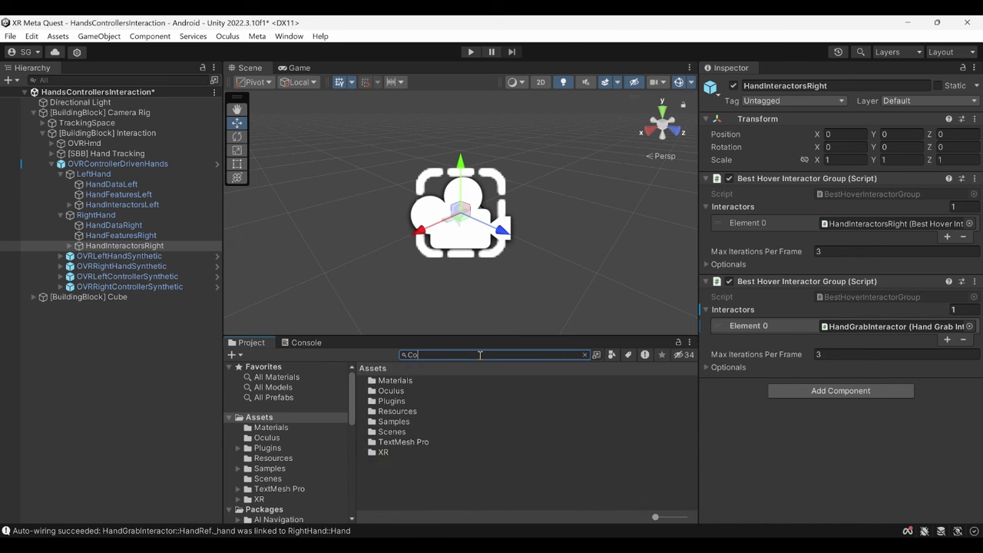
type("ntrollerRANSAC")
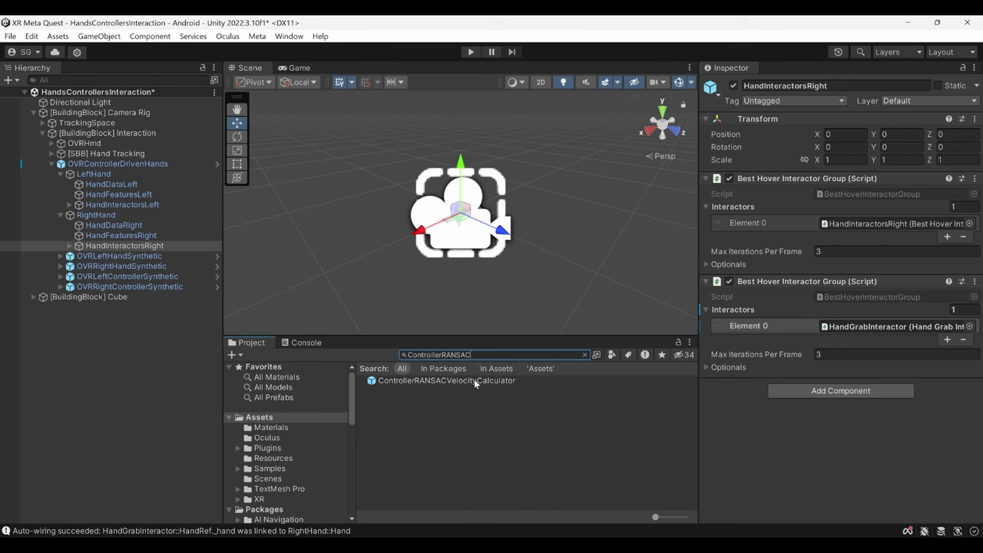
left_click(474, 379)
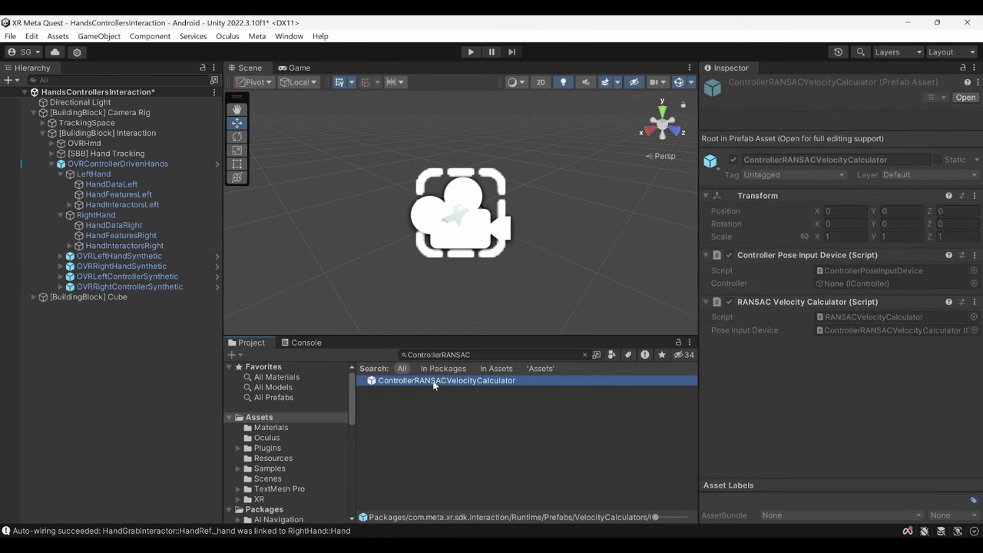
left_click_drag(434, 384, 153, 213)
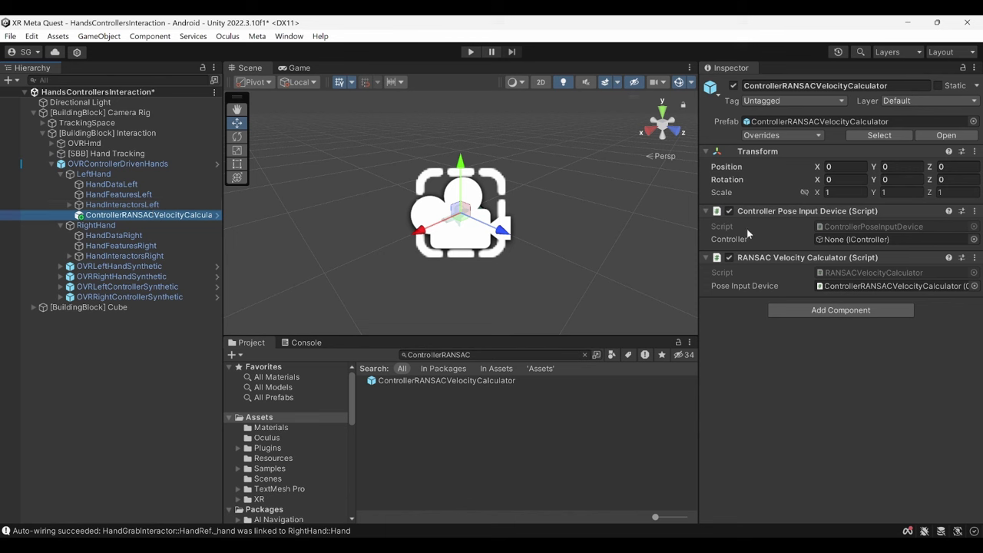
left_click_drag(94, 173, 833, 242)
- Place a ControllerRANSACVelocityCalculator prefab under RightHand and assign RightHand as the Controller of its Controller Pose Input Device
left_click(95, 225)
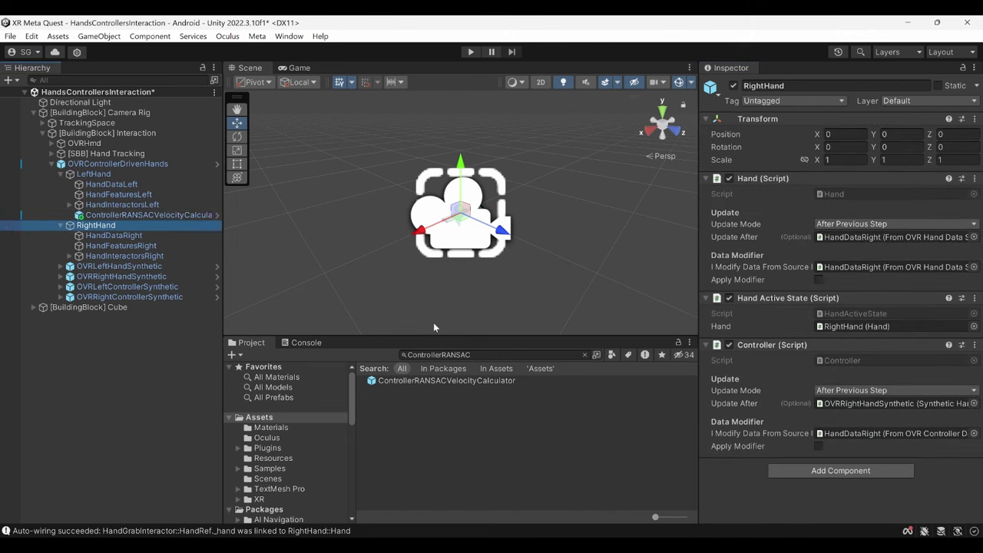
left_click_drag(449, 381, 171, 262)
left_click(876, 240)
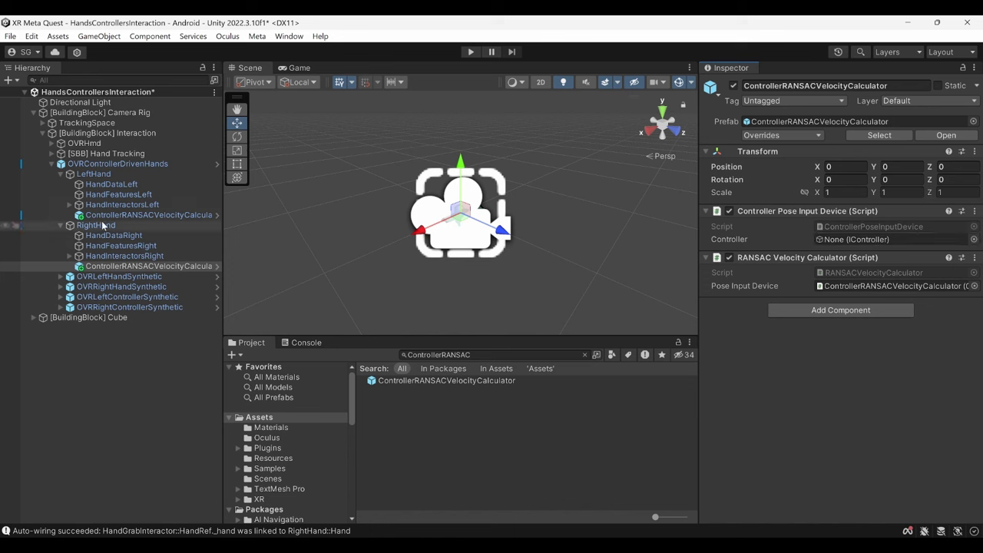
left_click_drag(100, 225, 913, 238)
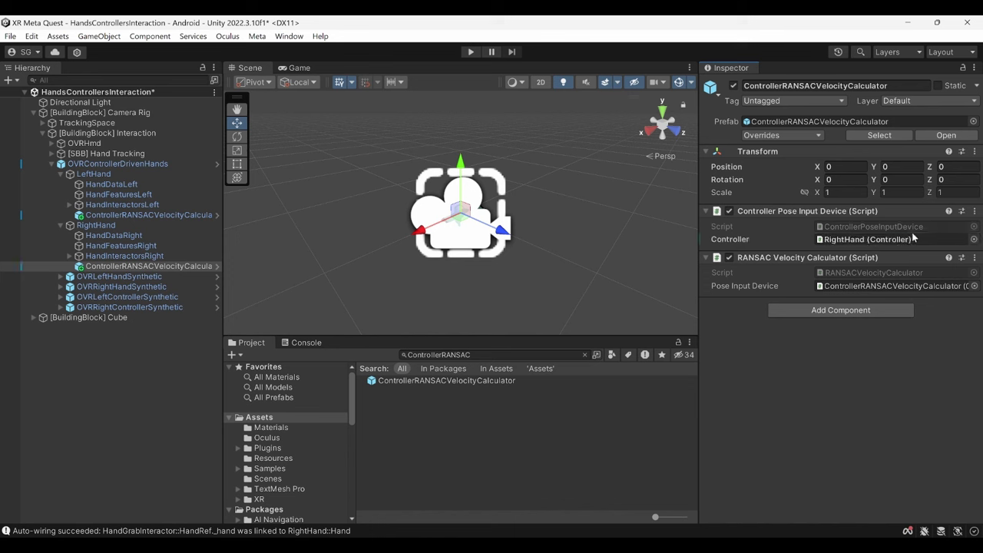
- Save the HandsControllersInteraction scene and run it in Play mode to test grabbing the cube
key("ctrl+s")
left_click(471, 52)
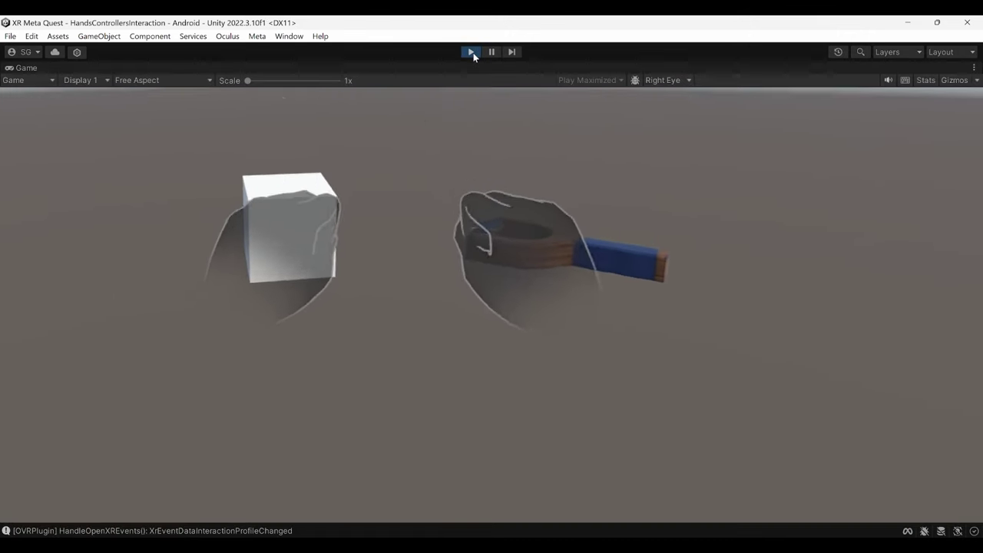